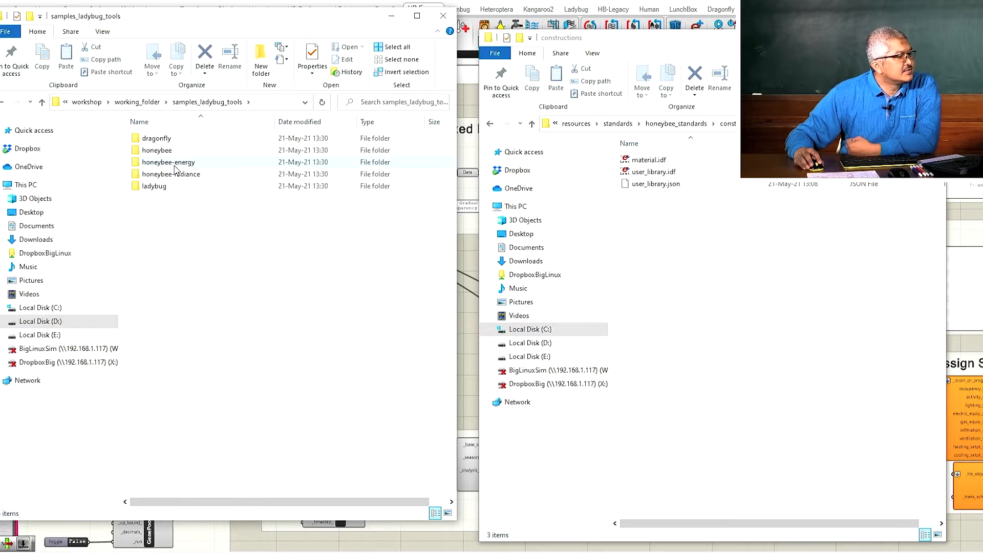
Locate creating_schedules.gh in the honeybee-energy samples folder and select its copy in working_folder.
{"action": "double_click", "coordinate": [174, 162]}
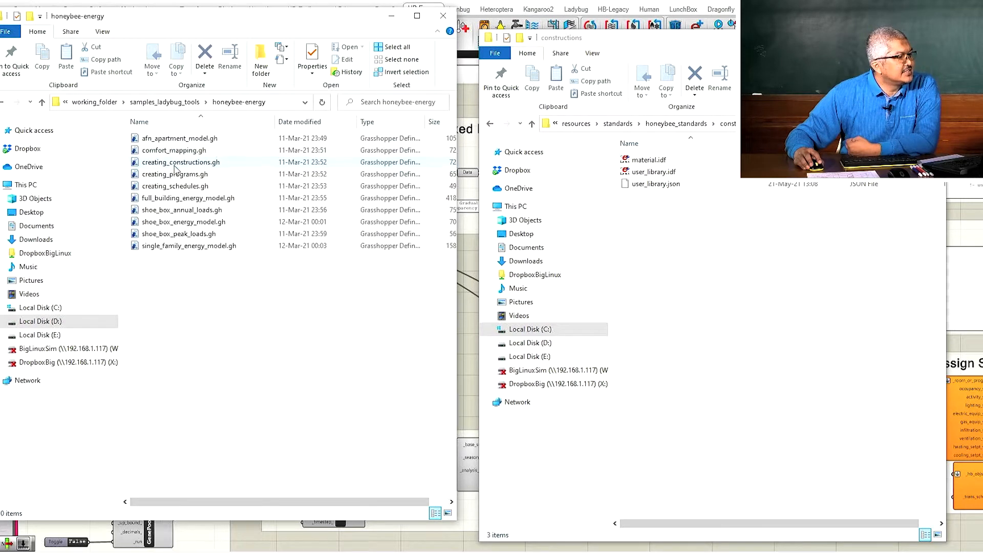
{"action": "left_click", "coordinate": [182, 190]}
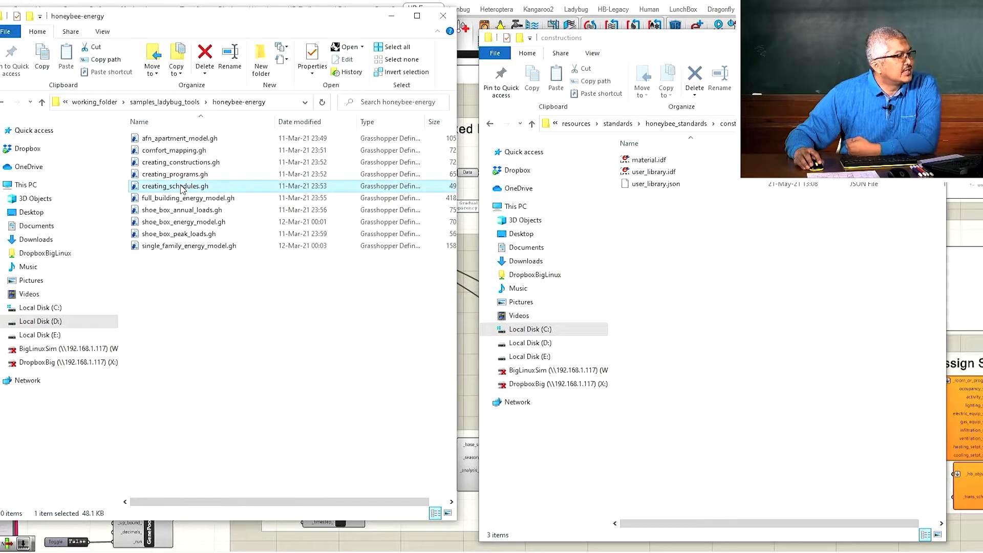
{"action": "left_click", "coordinate": [113, 103]}
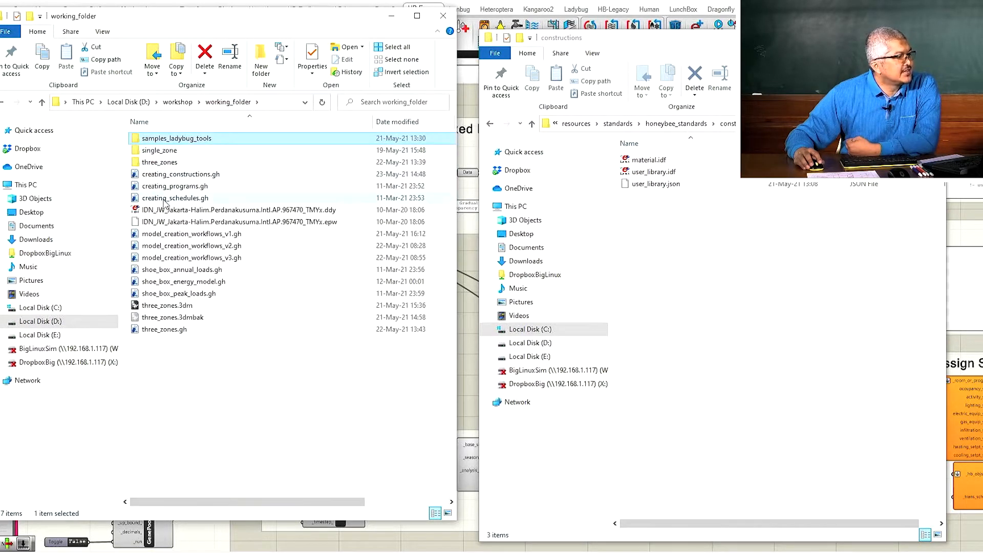
{"action": "left_click", "coordinate": [164, 199]}
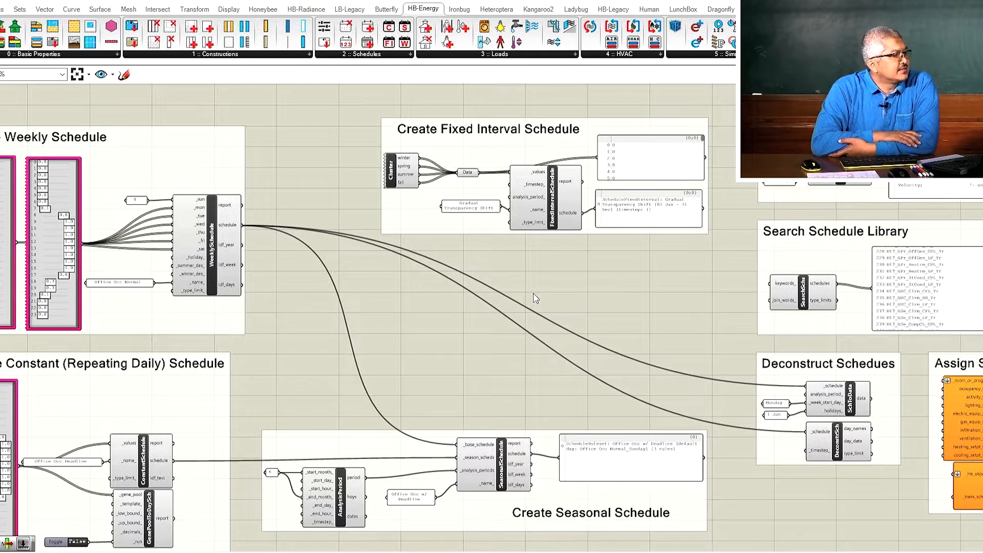
Examine the overall schedule definition and highlight its Create Weekly Schedule group.
{"action": "scroll", "coordinate": [635, 289], "scroll_direction": "down", "scroll_amount": 3}
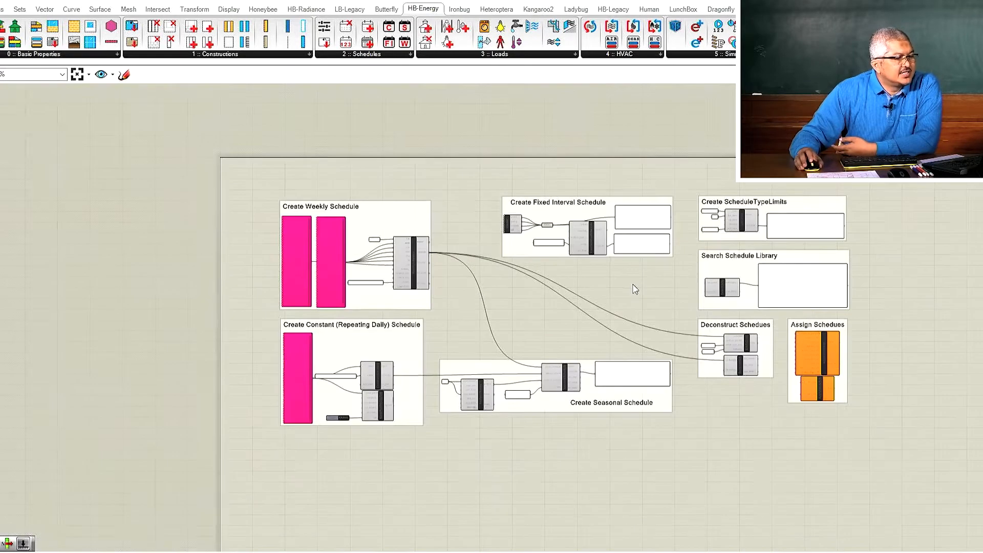
{"action": "scroll", "coordinate": [683, 284], "scroll_direction": "up", "scroll_amount": 3}
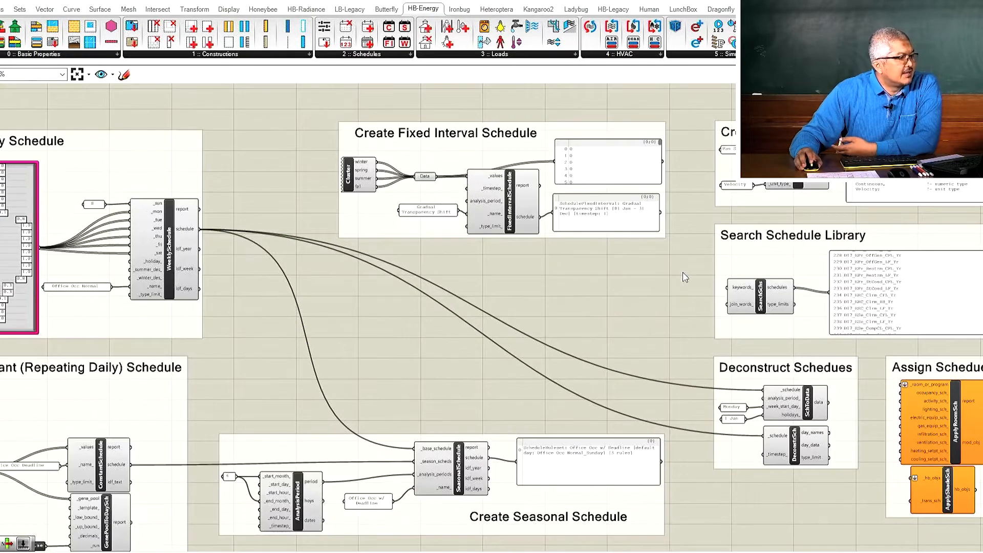
{"action": "scroll", "coordinate": [683, 279], "scroll_direction": "down", "scroll_amount": 2}
{"action": "scroll", "coordinate": [300, 238], "scroll_direction": "up", "scroll_amount": 2}
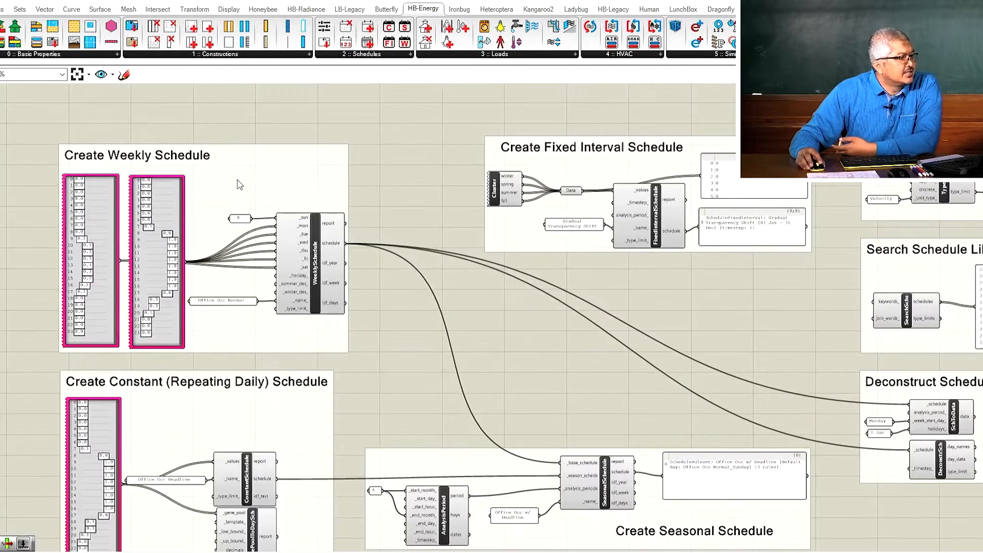
{"action": "left_click", "coordinate": [276, 185]}
{"action": "left_click_drag", "start_coordinate": [235, 174], "coordinate": [230, 172]}
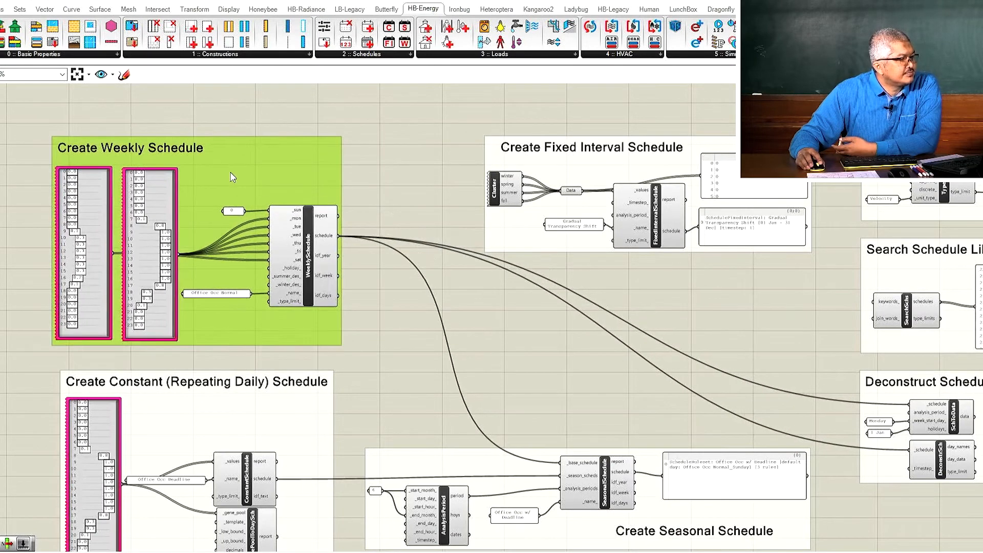
{"action": "scroll", "coordinate": [265, 192], "scroll_direction": "down", "scroll_amount": 2}
{"action": "scroll", "coordinate": [231, 367], "scroll_direction": "up", "scroll_amount": 2}
Review the Create Constant (Repeating Daily) Schedule and Create Seasonal Schedule groups, highlighting each one.
{"action": "left_click", "coordinate": [220, 336]}
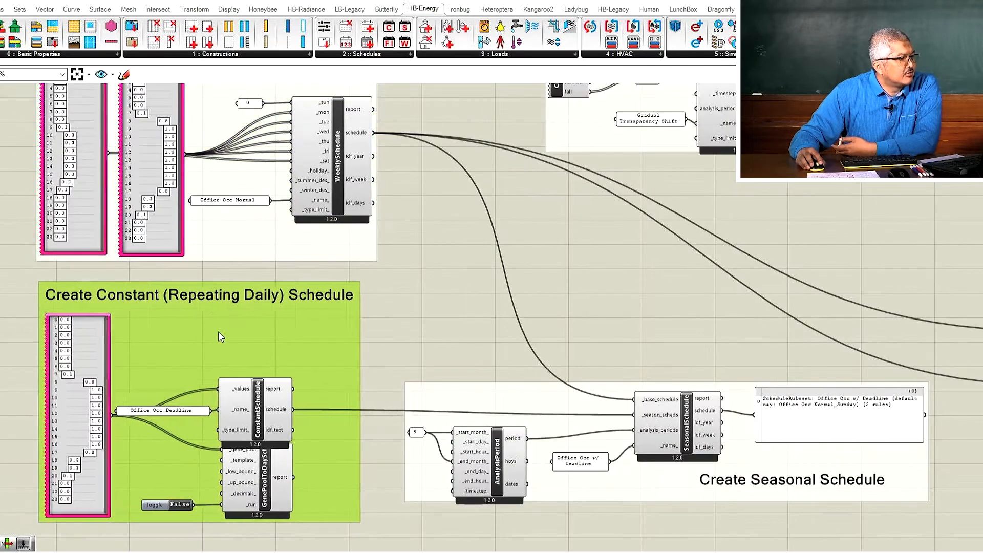
{"action": "mouse_move", "coordinate": [219, 332]}
{"action": "left_mouse_down"}
{"action": "mouse_move", "coordinate": [213, 342]}
{"action": "mouse_move", "coordinate": [213, 333]}
{"action": "left_mouse_up"}
{"action": "scroll", "coordinate": [213, 332], "scroll_direction": "down", "scroll_amount": 1}
{"action": "scroll", "coordinate": [217, 323], "scroll_direction": "down", "scroll_amount": 1}
{"action": "scroll", "coordinate": [636, 397], "scroll_direction": "up", "scroll_amount": 2}
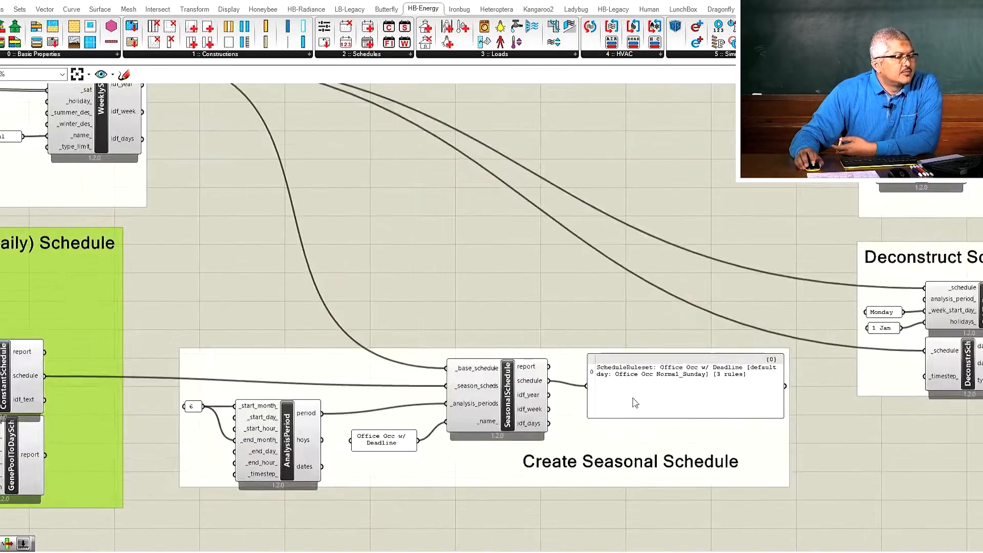
{"action": "scroll", "coordinate": [640, 436], "scroll_direction": "down", "scroll_amount": 3}
{"action": "left_click", "coordinate": [648, 435]}
{"action": "left_click_drag", "start_coordinate": [648, 435], "coordinate": [648, 430]}
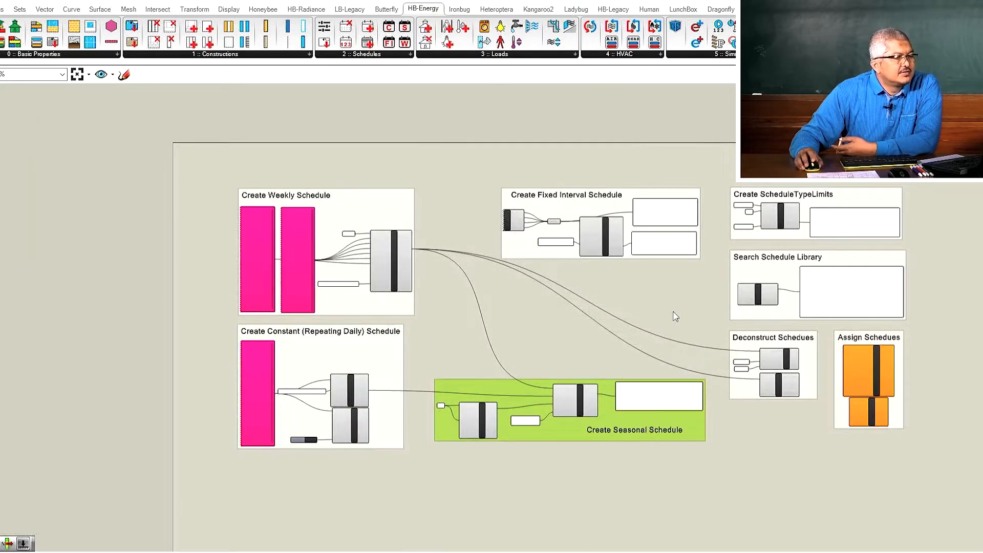
Review the Create Fixed Interval Schedule, Create ScheduleTypeLimits and Search Schedule Library groups.
{"action": "scroll", "coordinate": [674, 266], "scroll_direction": "up", "scroll_amount": 2}
{"action": "left_click_drag", "start_coordinate": [614, 181], "coordinate": [593, 177]}
{"action": "scroll", "coordinate": [593, 177], "scroll_direction": "down", "scroll_amount": 1}
{"action": "scroll", "coordinate": [922, 161], "scroll_direction": "up", "scroll_amount": 2}
{"action": "mouse_move", "coordinate": [758, 172]}
{"action": "left_mouse_down"}
{"action": "mouse_move", "coordinate": [768, 171]}
{"action": "mouse_move", "coordinate": [754, 171]}
{"action": "left_mouse_up"}
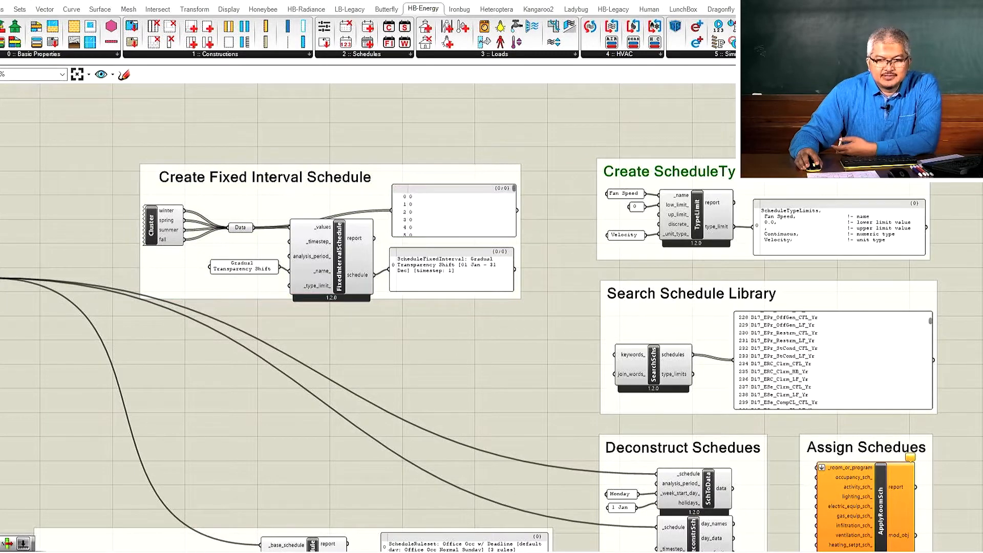
{"action": "scroll", "coordinate": [643, 205], "scroll_direction": "down", "scroll_amount": 2}
{"action": "scroll", "coordinate": [661, 266], "scroll_direction": "up", "scroll_amount": 3}
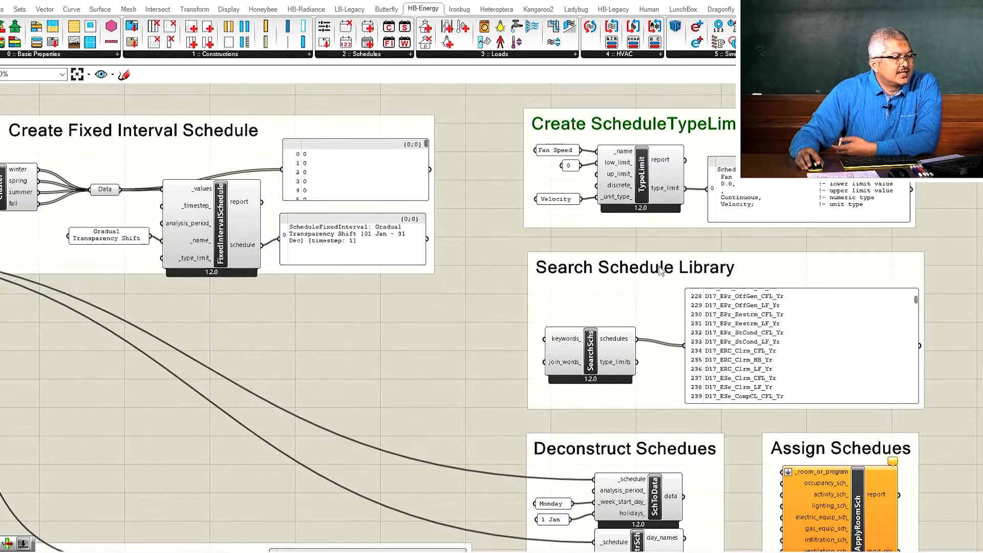
{"action": "left_click_drag", "start_coordinate": [661, 271], "coordinate": [658, 269]}
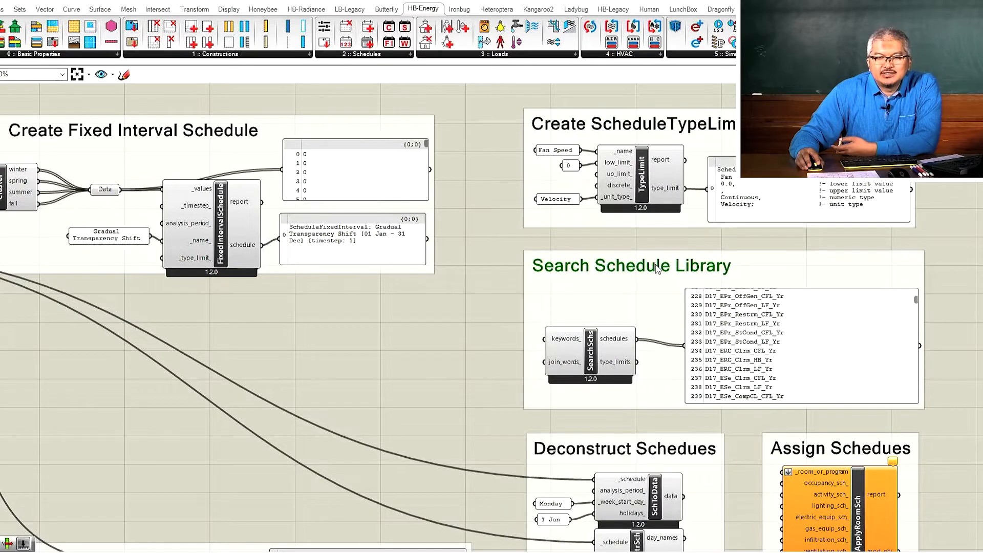
Move the ApplyShadeSch component slightly down, away from ApplyRoomSch, in the Assign Schedules group.
{"action": "scroll", "coordinate": [675, 246], "scroll_direction": "down", "scroll_amount": 3}
{"action": "left_click_drag", "start_coordinate": [764, 443], "coordinate": [763, 460]}
{"action": "scroll", "coordinate": [763, 379], "scroll_direction": "down", "scroll_amount": 3}
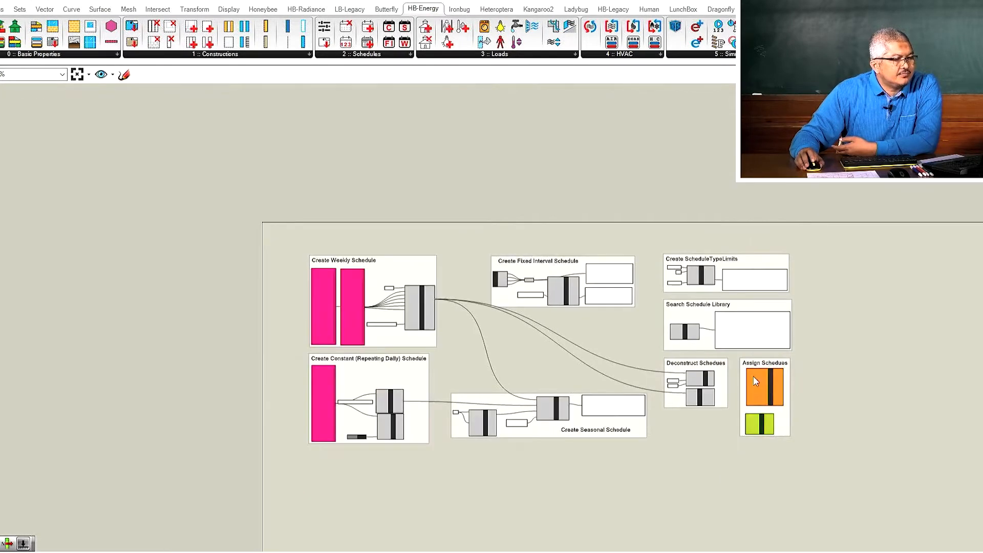
Inspect the hourly day-schedule values in the gene pools of the Create Weekly Schedule group.
{"action": "scroll", "coordinate": [753, 376], "scroll_direction": "up", "scroll_amount": 4}
{"action": "scroll", "coordinate": [750, 379], "scroll_direction": "down", "scroll_amount": 2}
{"action": "scroll", "coordinate": [277, 364], "scroll_direction": "up", "scroll_amount": 5}
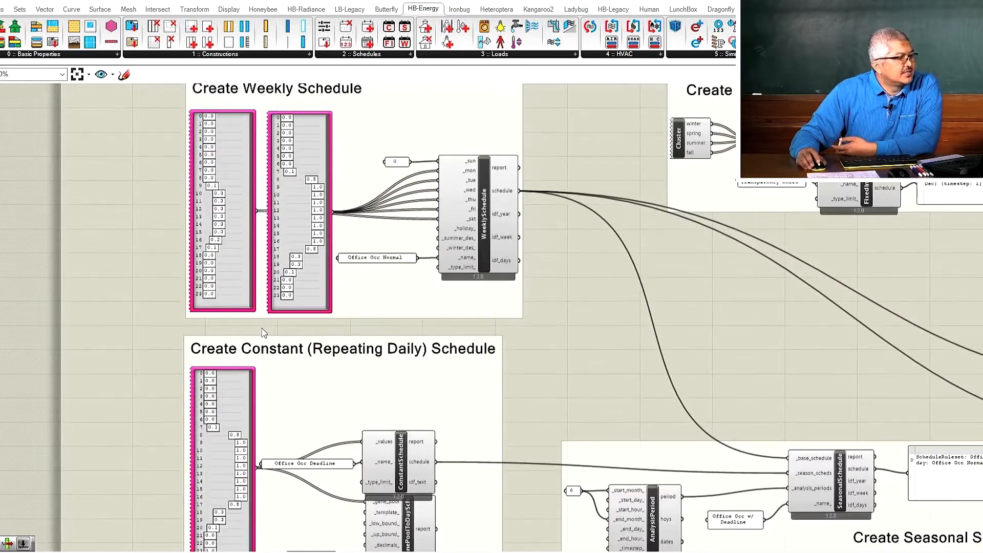
{"action": "scroll", "coordinate": [402, 287], "scroll_direction": "down", "scroll_amount": 3}
{"action": "scroll", "coordinate": [414, 228], "scroll_direction": "up", "scroll_amount": 3}
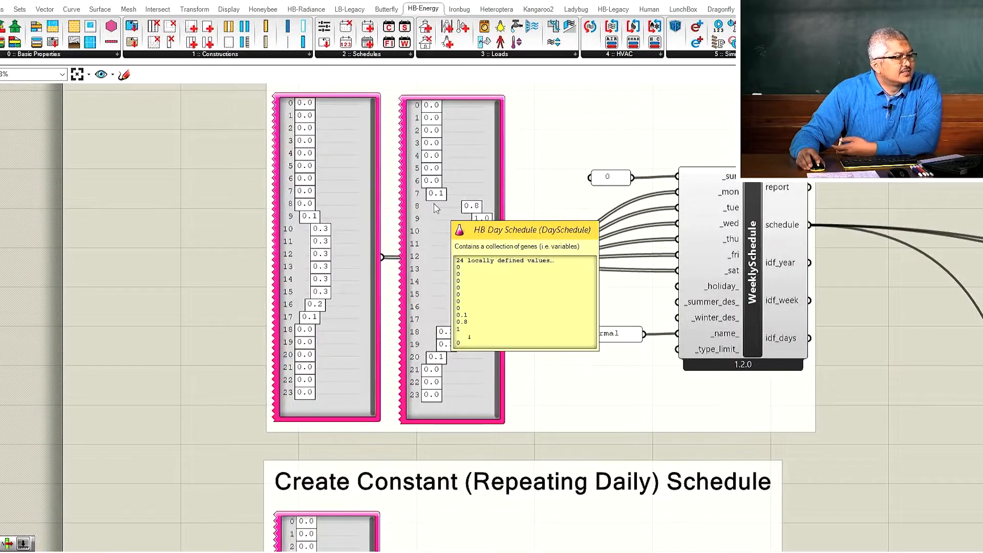
{"action": "scroll", "coordinate": [436, 207], "scroll_direction": "down", "scroll_amount": 5}
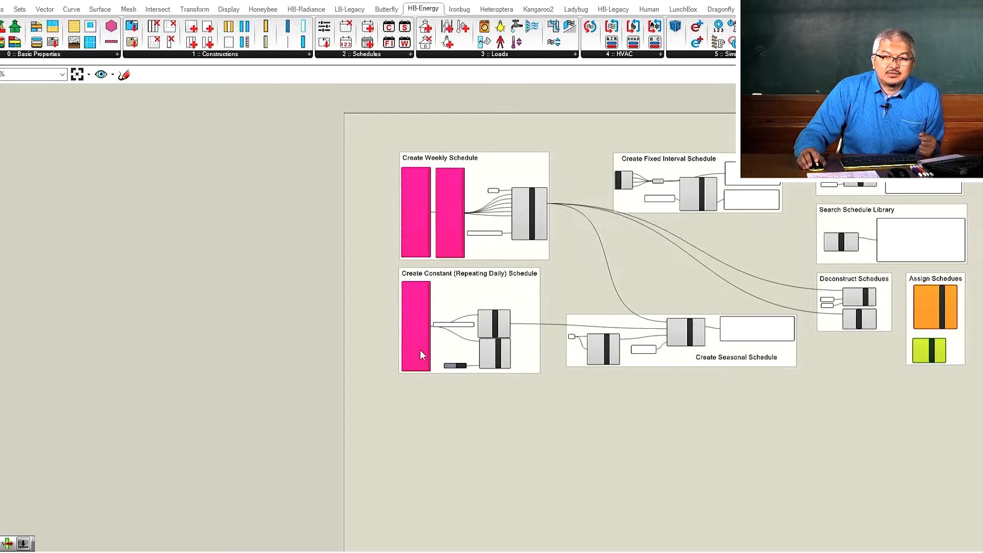
Add a Gene Pool component to the empty canvas below the Create Constant (Repeating Daily) Schedule group.
{"action": "scroll", "coordinate": [420, 350], "scroll_direction": "up", "scroll_amount": 2}
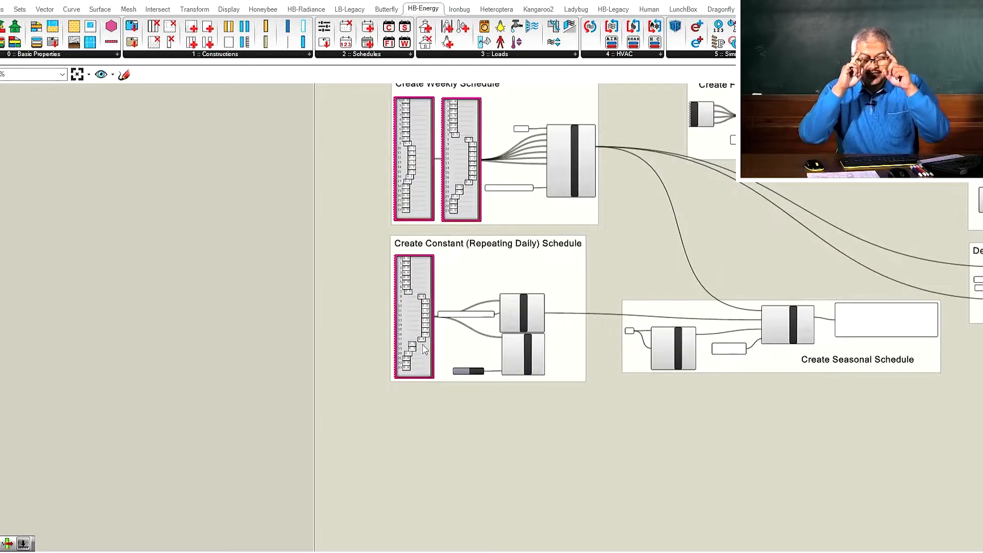
{"action": "scroll", "coordinate": [396, 381], "scroll_direction": "down", "scroll_amount": 1}
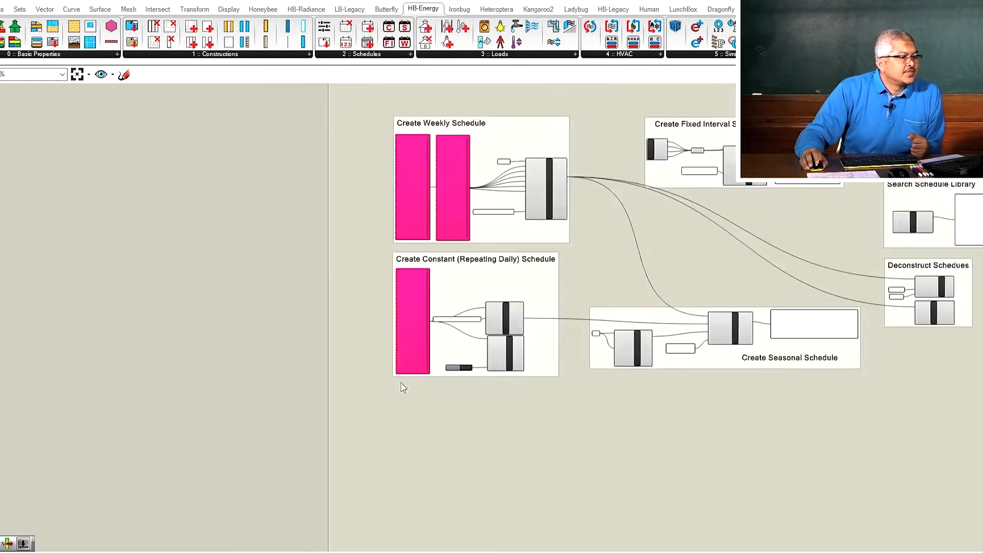
{"action": "scroll", "coordinate": [425, 420], "scroll_direction": "up", "scroll_amount": 3}
{"action": "scroll", "coordinate": [430, 430], "scroll_direction": "up", "scroll_amount": 2}
{"action": "scroll", "coordinate": [446, 366], "scroll_direction": "down", "scroll_amount": 4}
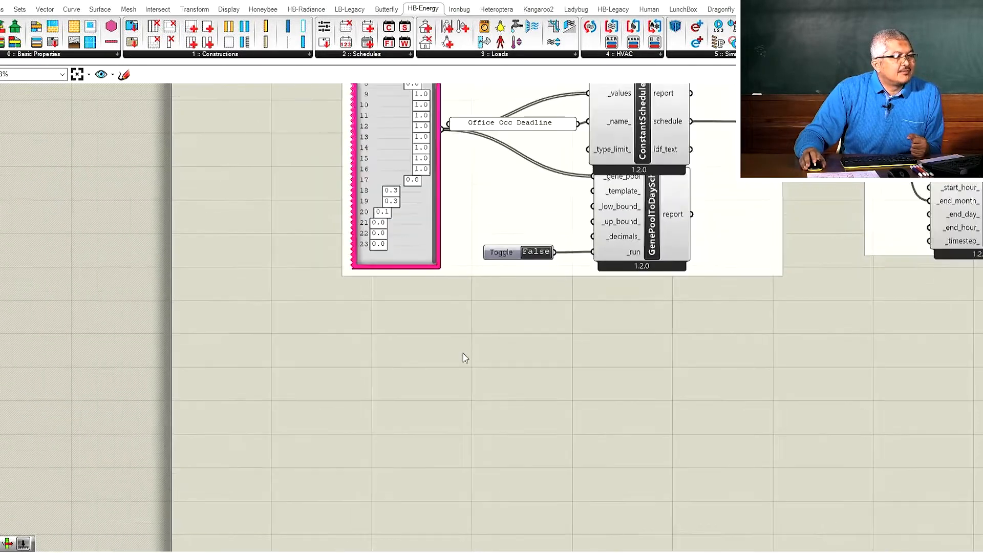
{"action": "scroll", "coordinate": [463, 358], "scroll_direction": "up", "scroll_amount": 4}
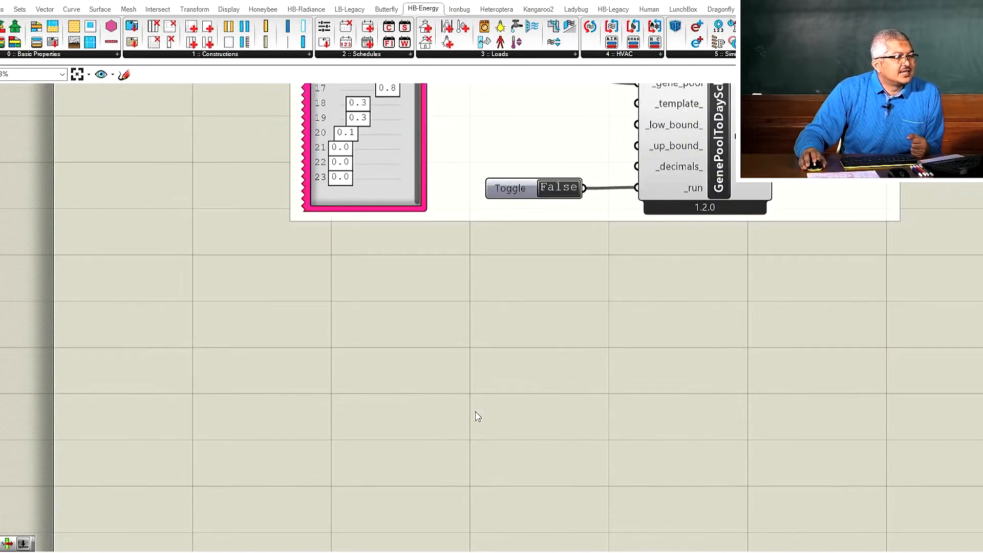
{"action": "double_click", "coordinate": [291, 410]}
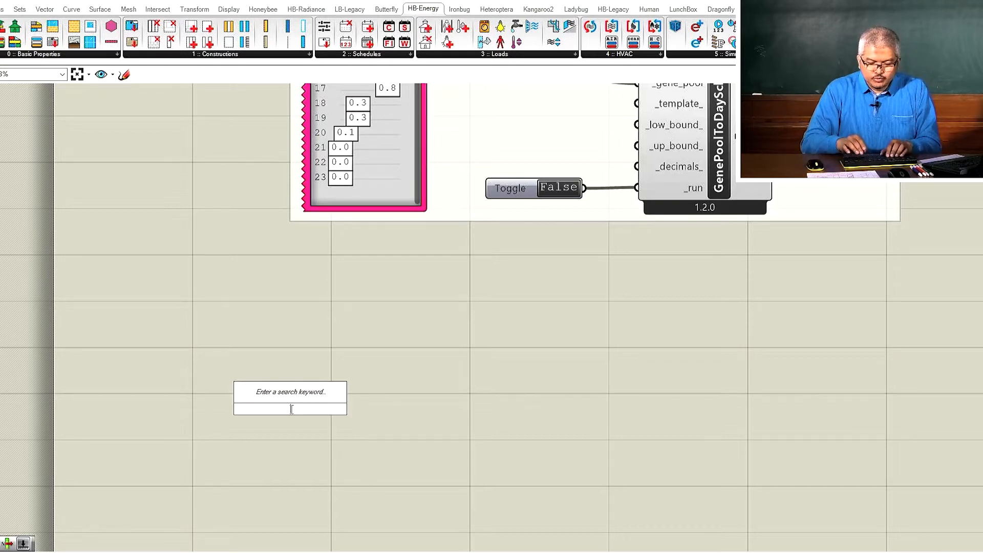
{"action": "type", "text": "pool"}
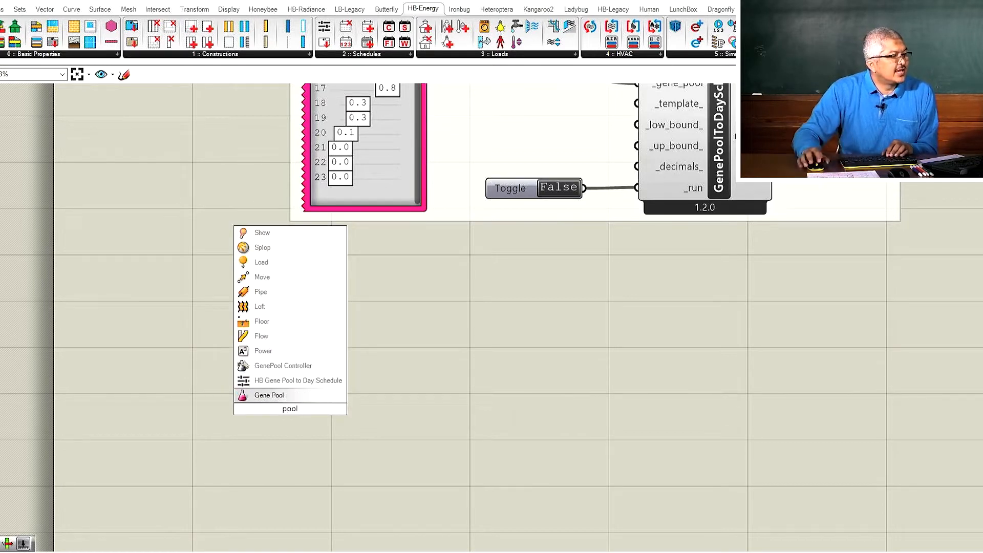
{"action": "left_click", "coordinate": [262, 398]}
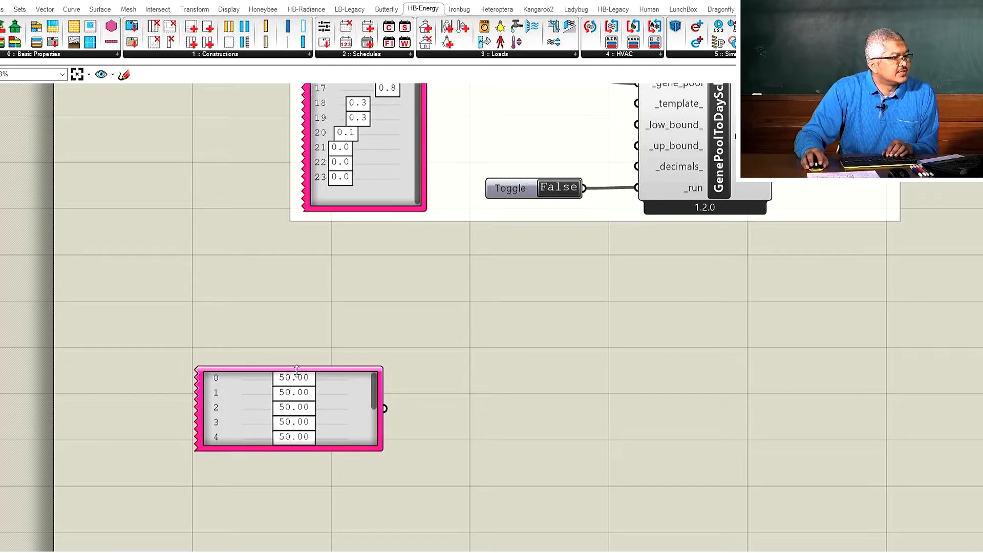
Enlarge the new Gene Pool vertically so it has room for 24 rows.
{"action": "left_click_drag", "start_coordinate": [297, 370], "coordinate": [297, 277]}
{"action": "scroll", "coordinate": [153, 390], "scroll_direction": "down", "scroll_amount": 2}
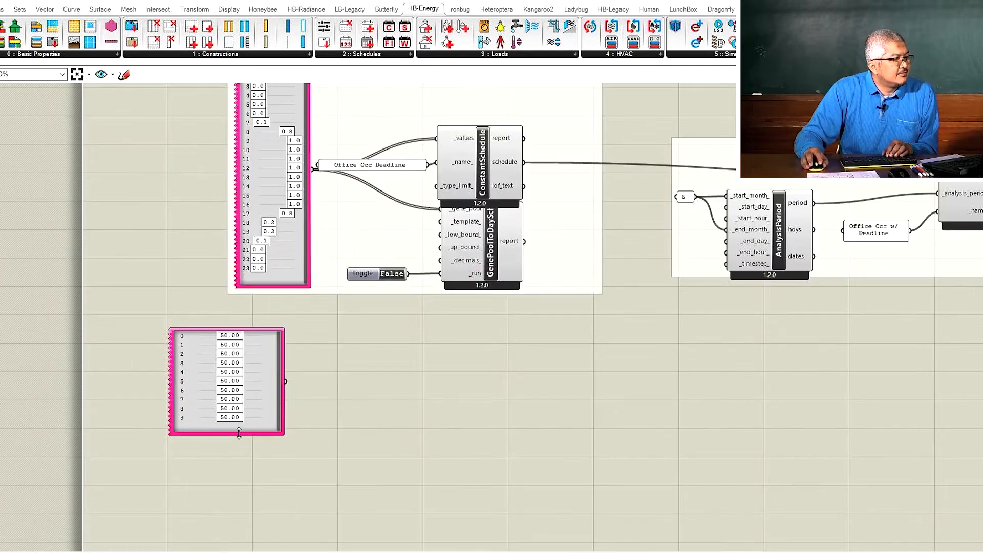
{"action": "left_click_drag", "start_coordinate": [239, 433], "coordinate": [222, 527]}
{"action": "scroll", "coordinate": [234, 376], "scroll_direction": "up", "scroll_amount": 2}
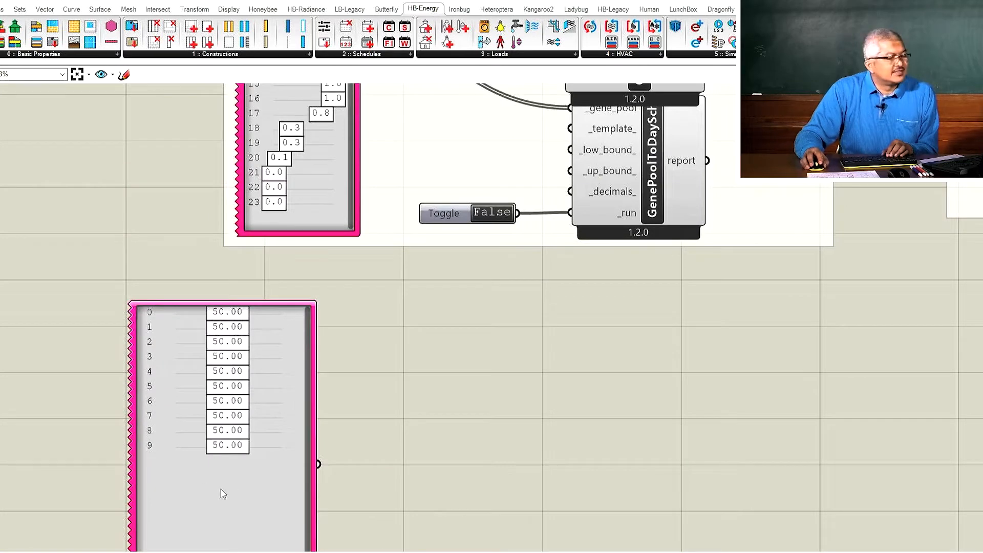
{"action": "scroll", "coordinate": [223, 493], "scroll_direction": "down", "scroll_amount": 4}
{"action": "scroll", "coordinate": [226, 457], "scroll_direction": "up", "scroll_amount": 3}
Configure the new Gene Pool with a gene count of 24 and 1 decimal place.
{"action": "left_click", "coordinate": [230, 419]}
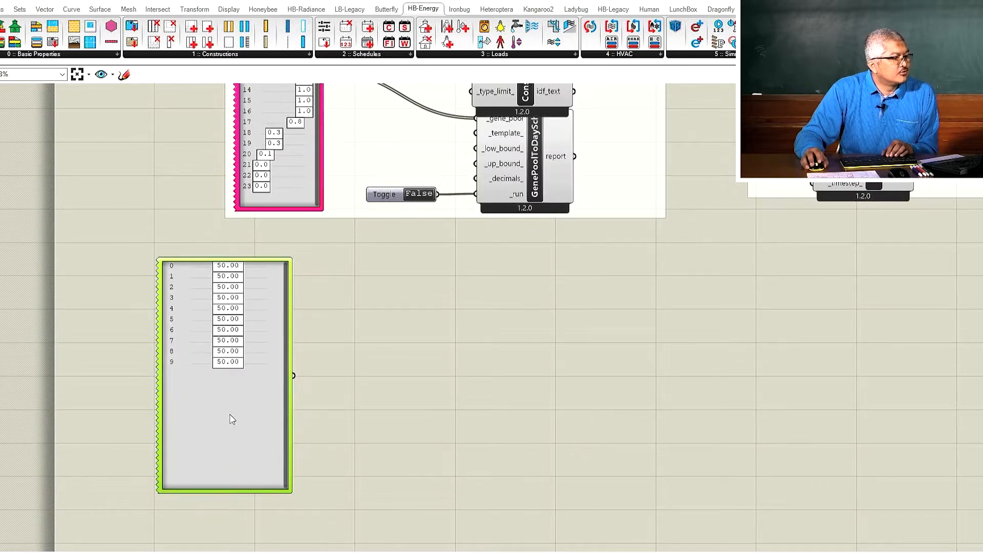
{"action": "right_click", "coordinate": [232, 419]}
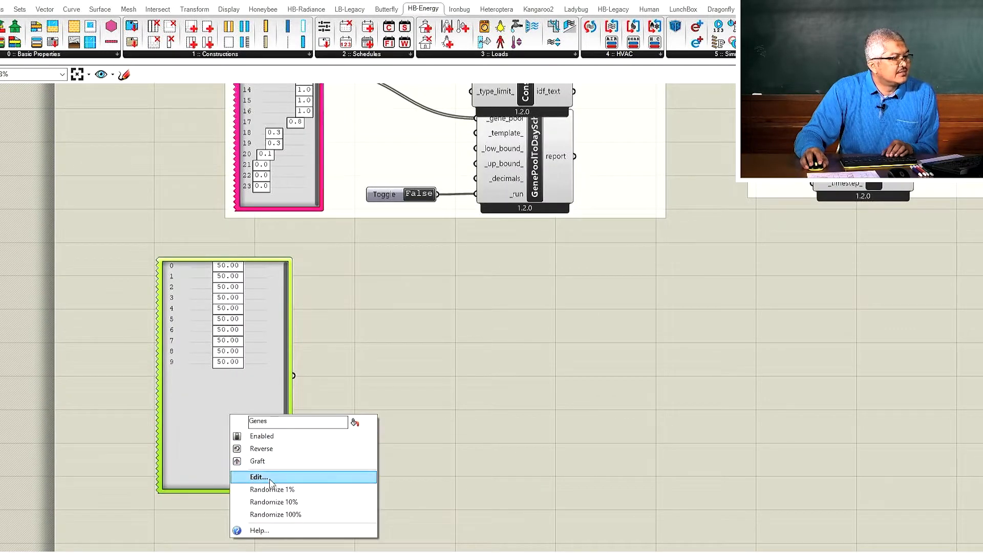
{"action": "left_click", "coordinate": [235, 402]}
{"action": "right_click", "coordinate": [234, 400]}
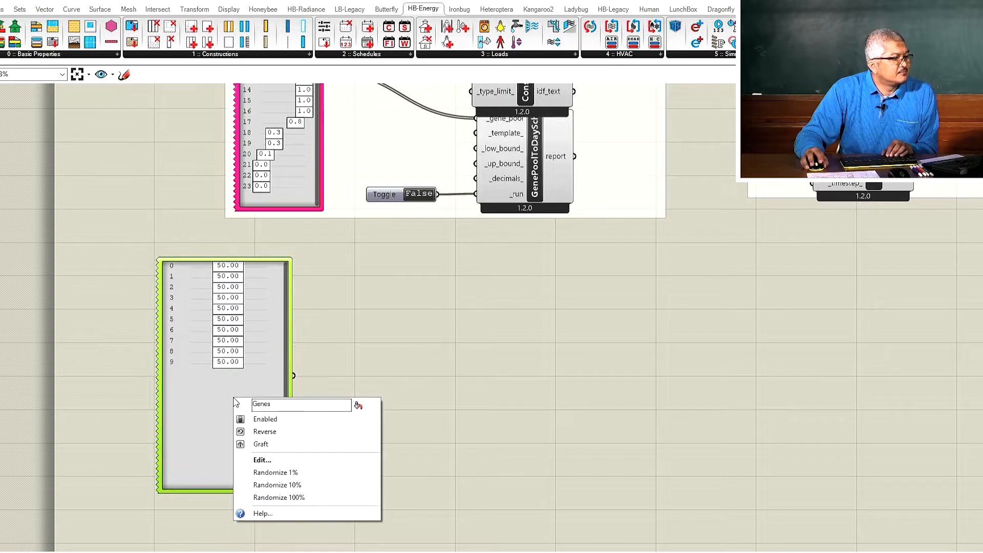
{"action": "left_click", "coordinate": [263, 459]}
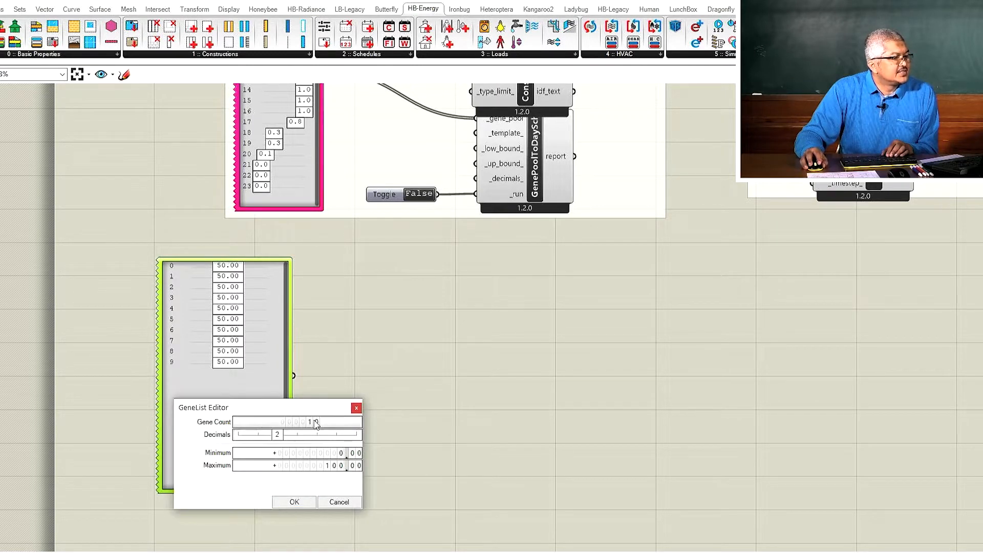
{"action": "double_click", "coordinate": [316, 425]}
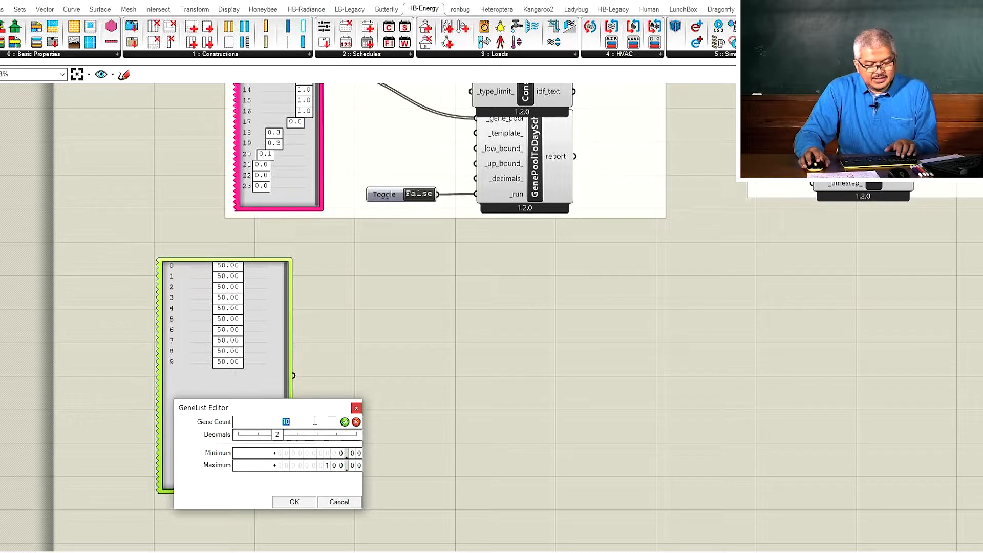
{"action": "type", "text": "24"}
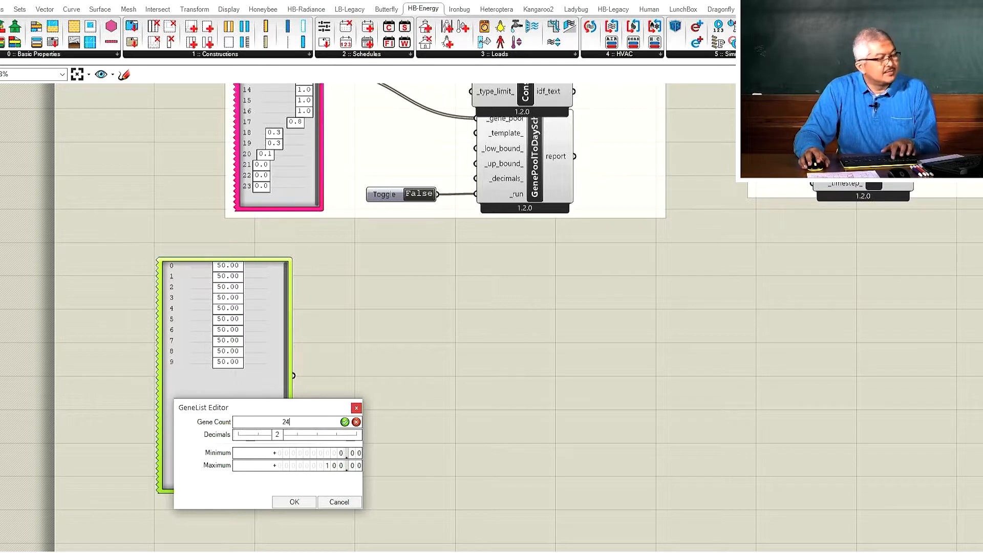
{"action": "left_click", "coordinate": [345, 423]}
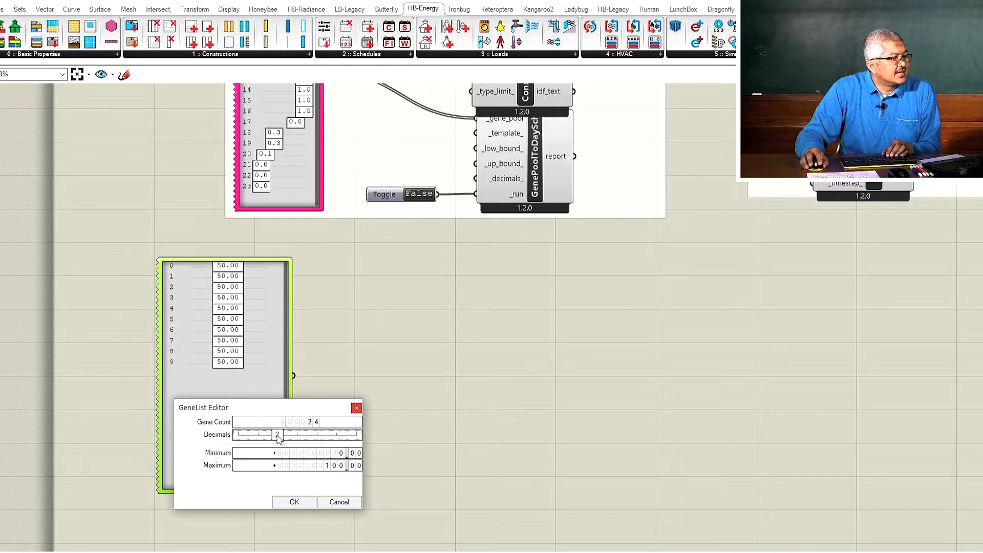
{"action": "left_click_drag", "start_coordinate": [277, 439], "coordinate": [266, 438]}
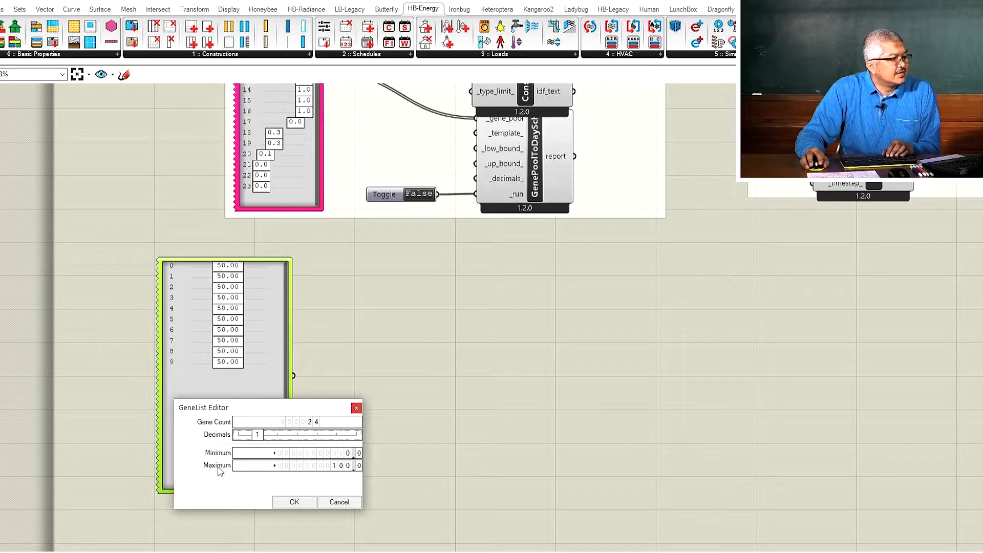
Set the Gene Pool's maximum to 1.0 and apply the gene list settings.
{"action": "double_click", "coordinate": [344, 466]}
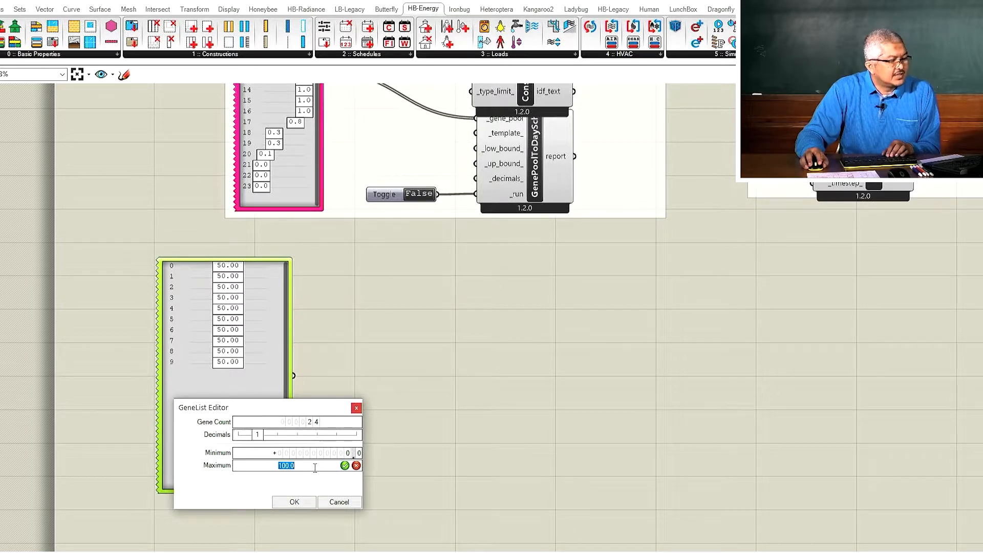
{"action": "type", "text": "1"}
{"action": "left_click", "coordinate": [345, 466]}
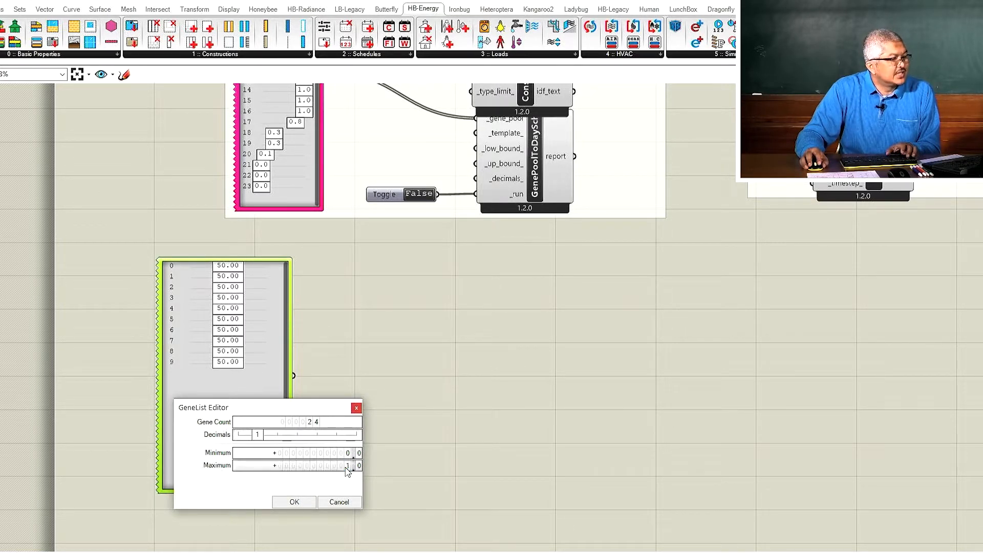
{"action": "left_click", "coordinate": [294, 501]}
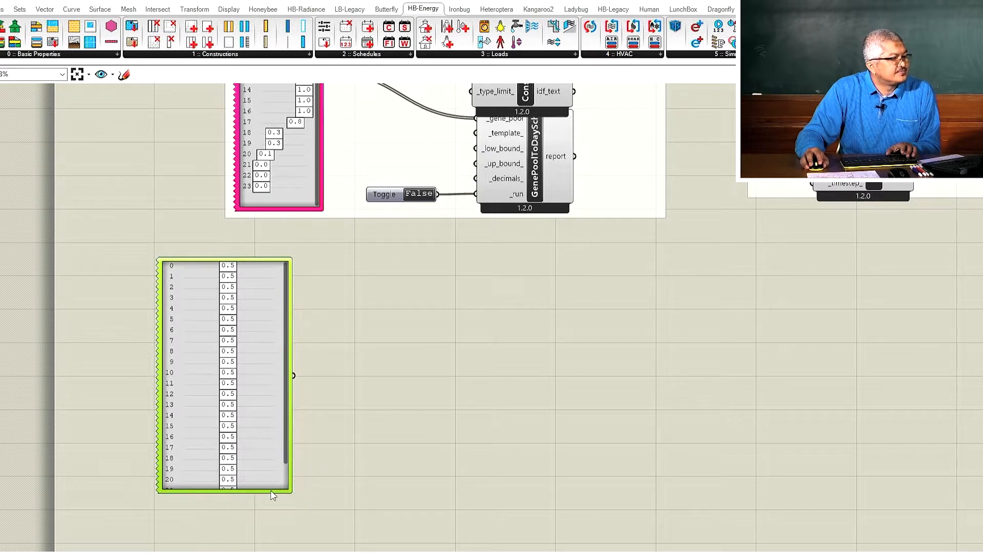
Lengthen the Gene Pool to fit all 24 rows and widen it.
{"action": "left_click_drag", "start_coordinate": [271, 502], "coordinate": [273, 532]}
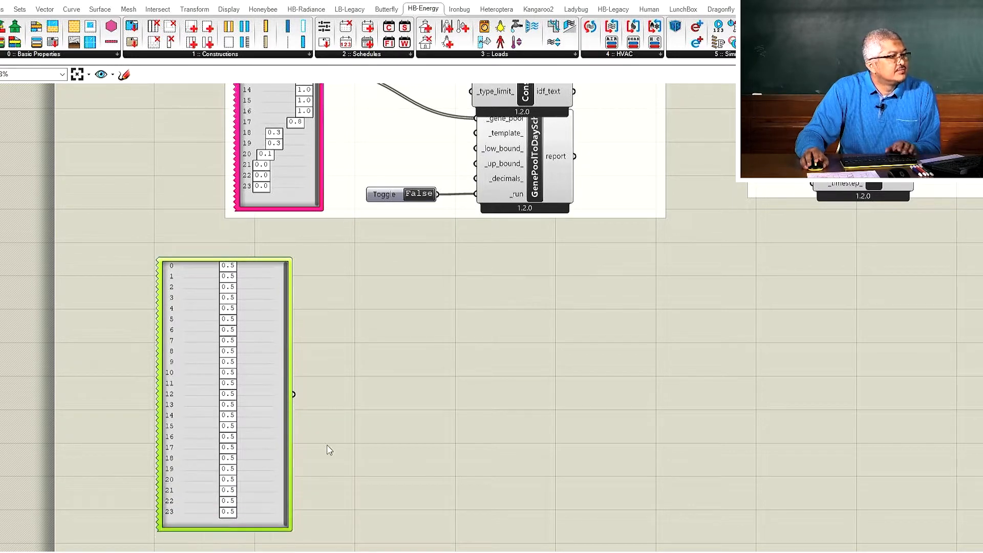
{"action": "mouse_move", "coordinate": [264, 428]}
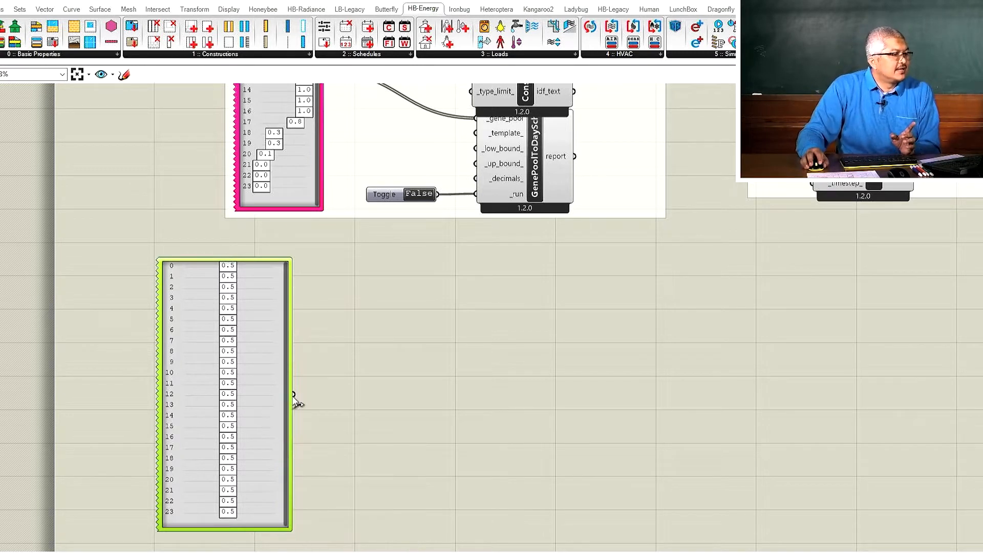
{"action": "left_click_drag", "start_coordinate": [290, 400], "coordinate": [320, 398]}
Adjust the Gene Pool's early hours by hand: 0.1 for hours 0 and 3, 0.3 for hour 1, 0.2 for hours 2, 4 and 6.
{"action": "left_click_drag", "start_coordinate": [249, 271], "coordinate": [184, 307]}
{"action": "left_click_drag", "start_coordinate": [218, 336], "coordinate": [182, 334]}
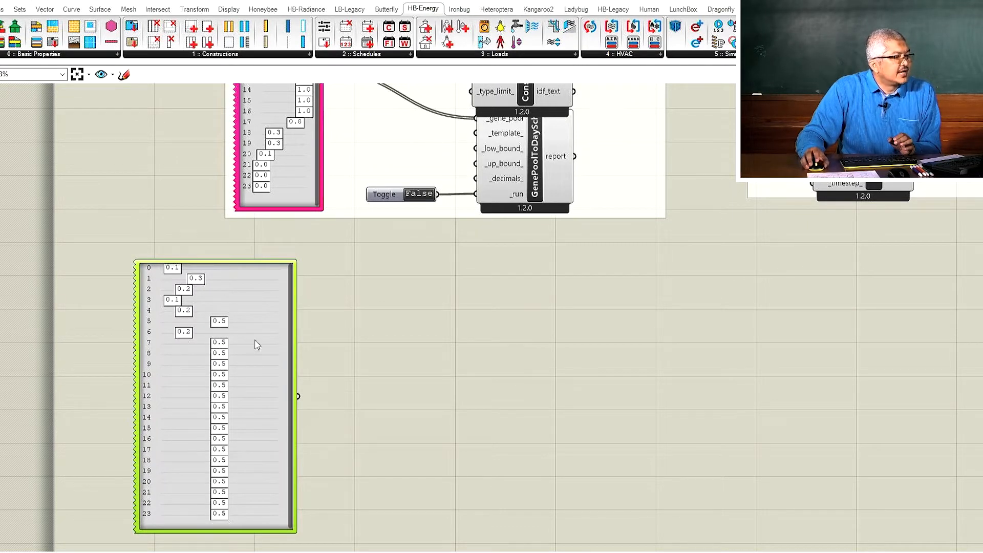
Move the sample group's GenePoolToDaySch component slightly down, clear of the component above it.
{"action": "scroll", "coordinate": [236, 384], "scroll_direction": "down", "scroll_amount": 1}
{"action": "scroll", "coordinate": [236, 384], "scroll_direction": "up", "scroll_amount": 1}
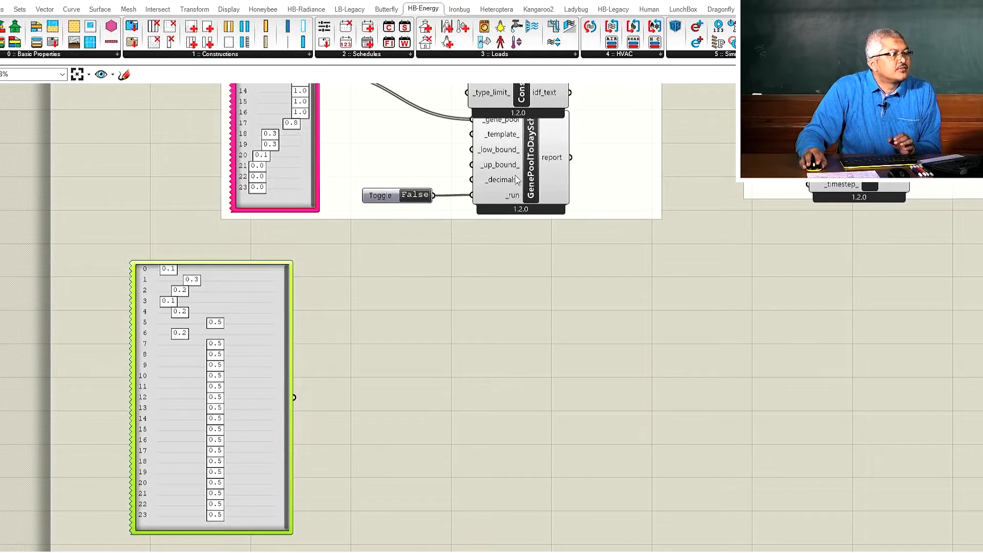
{"action": "left_click_drag", "start_coordinate": [536, 176], "coordinate": [529, 192]}
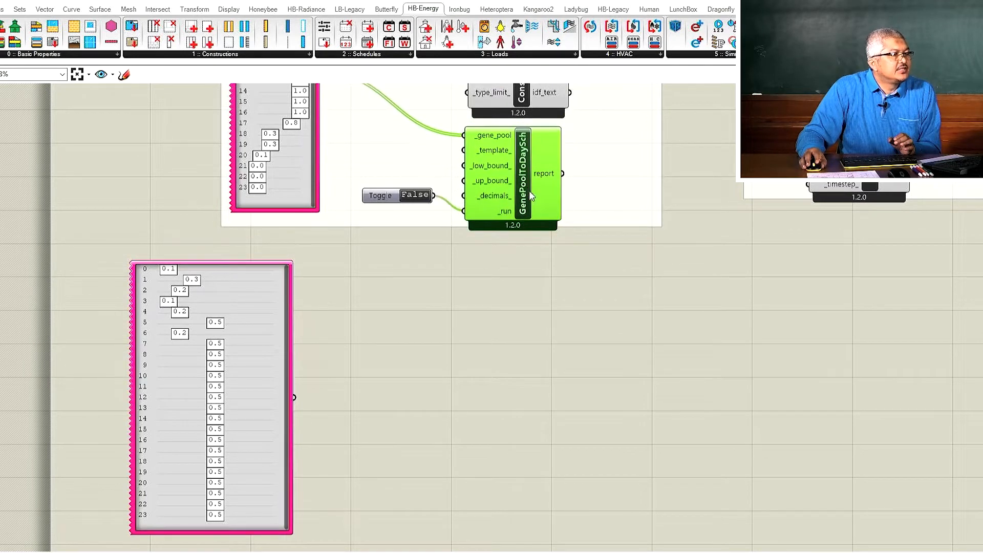
Add an HB Gene Pool to Day Schedule component beside the new Gene Pool and wire the pool into its _gene_pool input.
{"action": "double_click", "coordinate": [445, 347]}
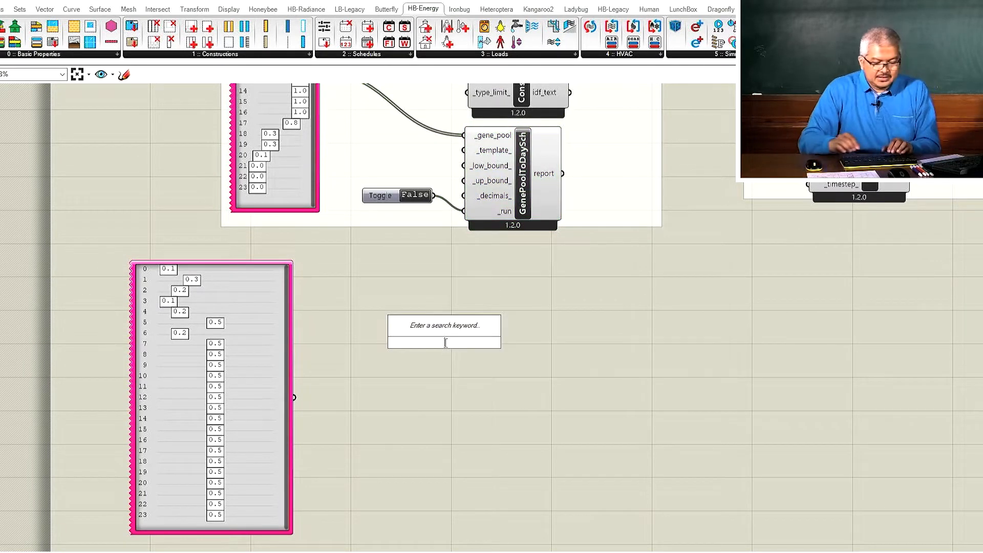
{"action": "type", "text": "HB"}
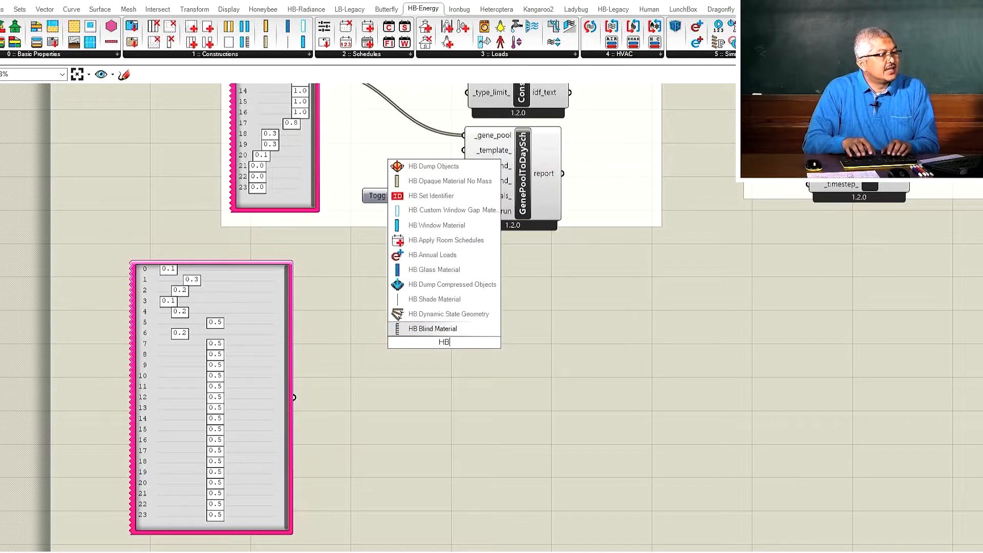
{"action": "type", "text": " gene"}
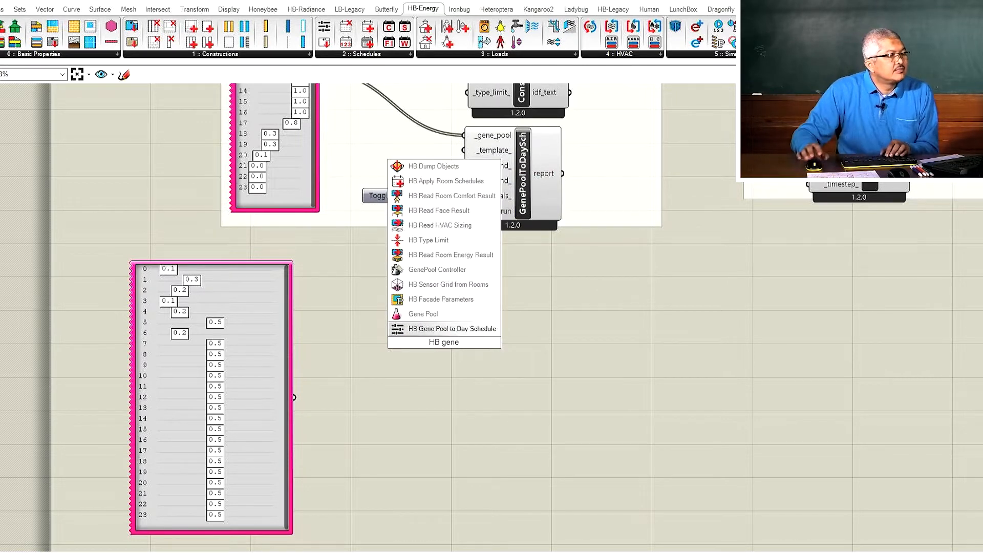
{"action": "left_click", "coordinate": [449, 331]}
{"action": "left_click_drag", "start_coordinate": [450, 375], "coordinate": [548, 415]}
{"action": "scroll", "coordinate": [443, 269], "scroll_direction": "down", "scroll_amount": 1}
{"action": "scroll", "coordinate": [450, 461], "scroll_direction": "up", "scroll_amount": 2}
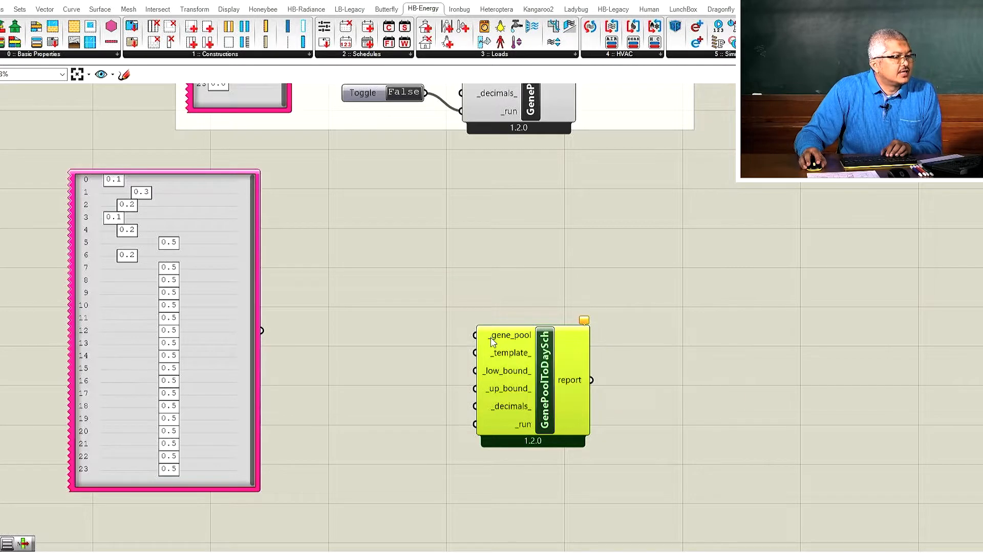
{"action": "left_click_drag", "start_coordinate": [265, 333], "coordinate": [475, 336]}
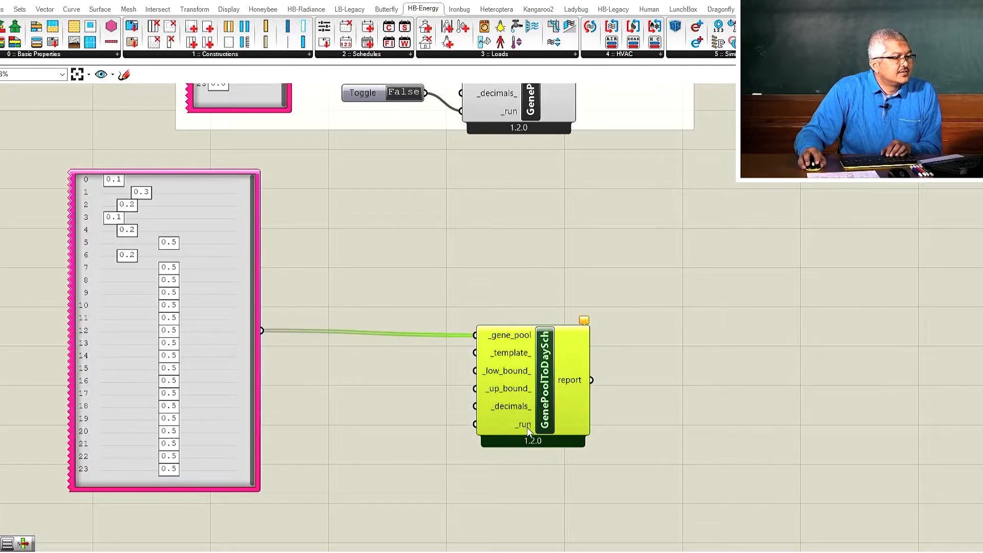
{"action": "left_click_drag", "start_coordinate": [546, 427], "coordinate": [534, 419]}
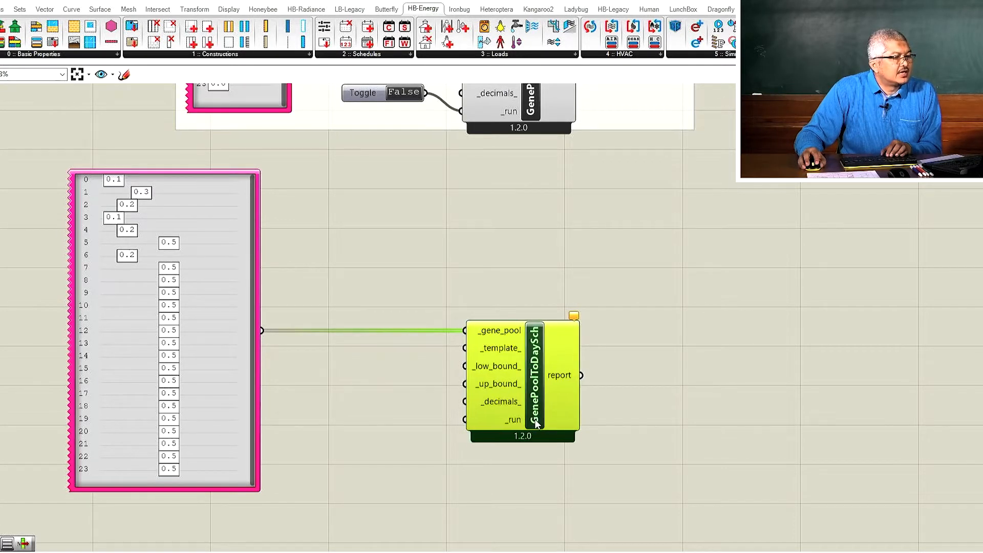
Add a Boolean Toggle, connect it to the new component's _run input and set it to True.
{"action": "double_click", "coordinate": [394, 435]}
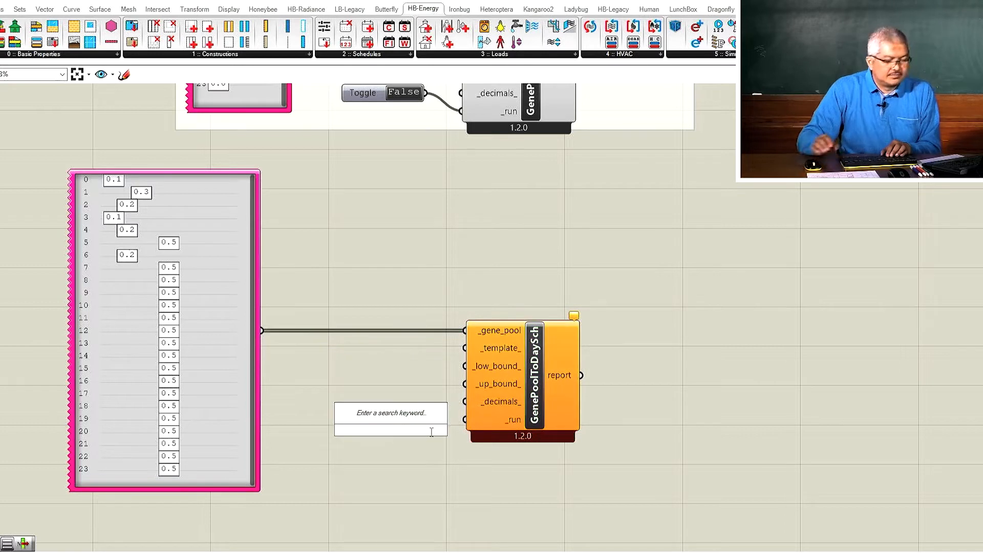
{"action": "type", "text": "toggle"}
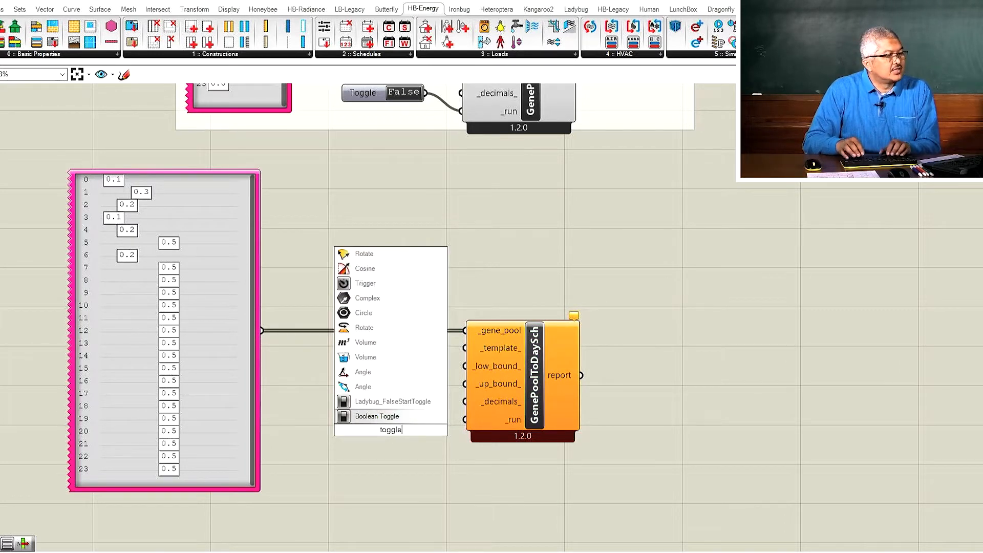
{"action": "key", "text": "Return"}
{"action": "left_click_drag", "start_coordinate": [434, 430], "coordinate": [465, 420]}
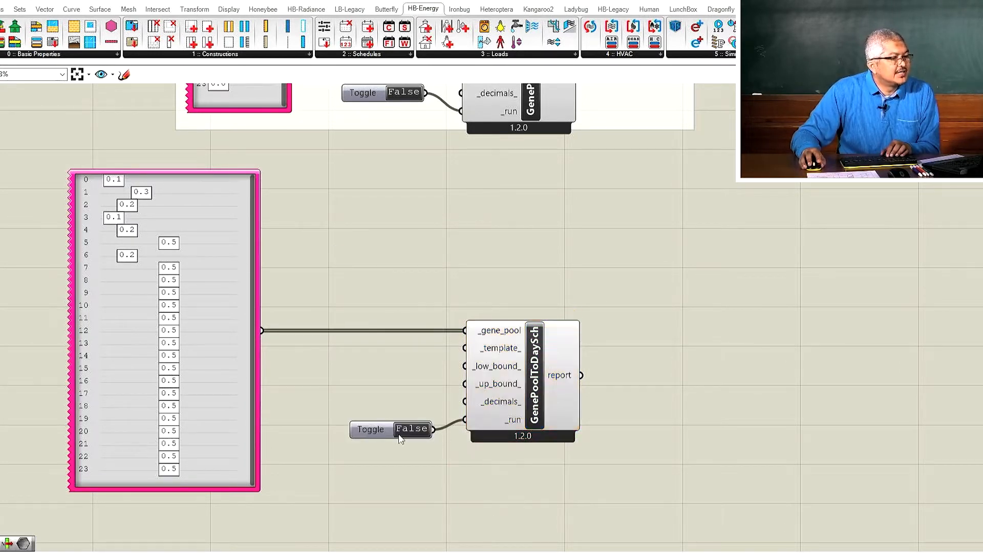
{"action": "left_click_drag", "start_coordinate": [379, 434], "coordinate": [346, 428]}
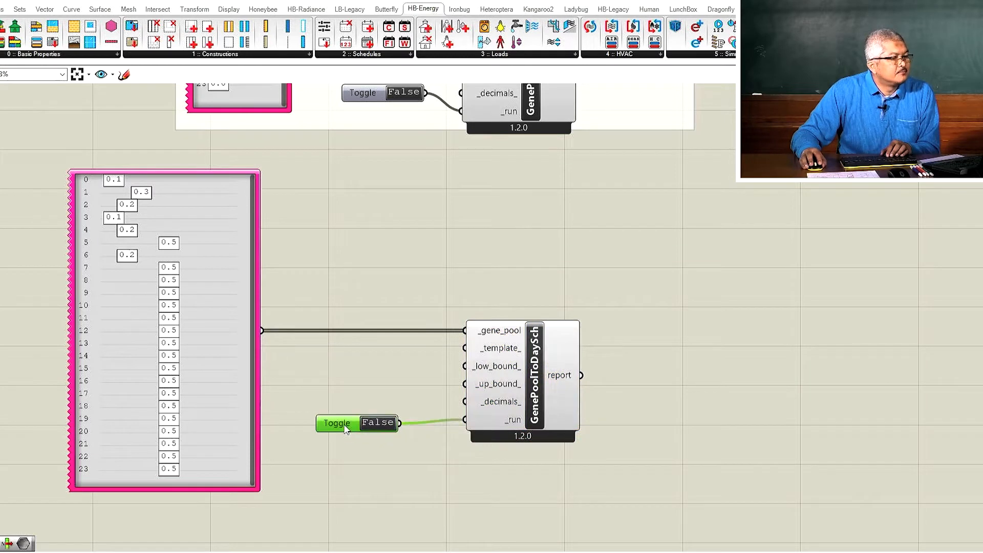
{"action": "double_click", "coordinate": [383, 423]}
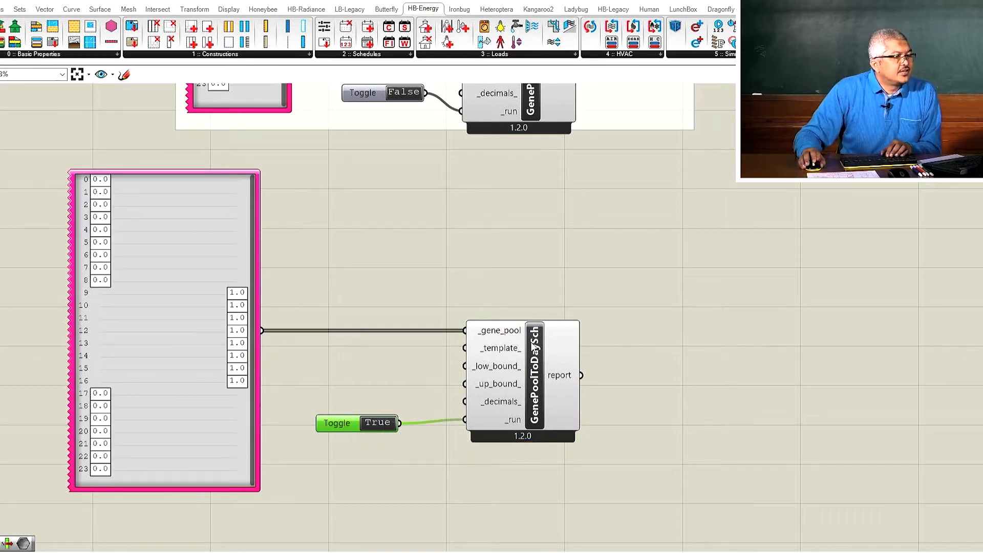
Add a Number Slider ranging from 0 to 5 and connect it to the new component's _template_ input.
{"action": "mouse_move", "coordinate": [510, 354]}
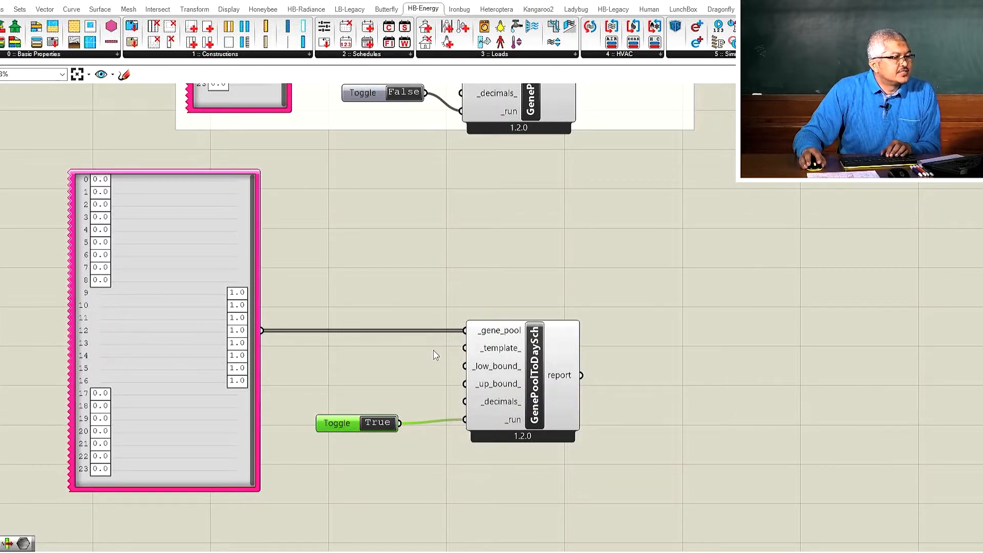
{"action": "double_click", "coordinate": [394, 353]}
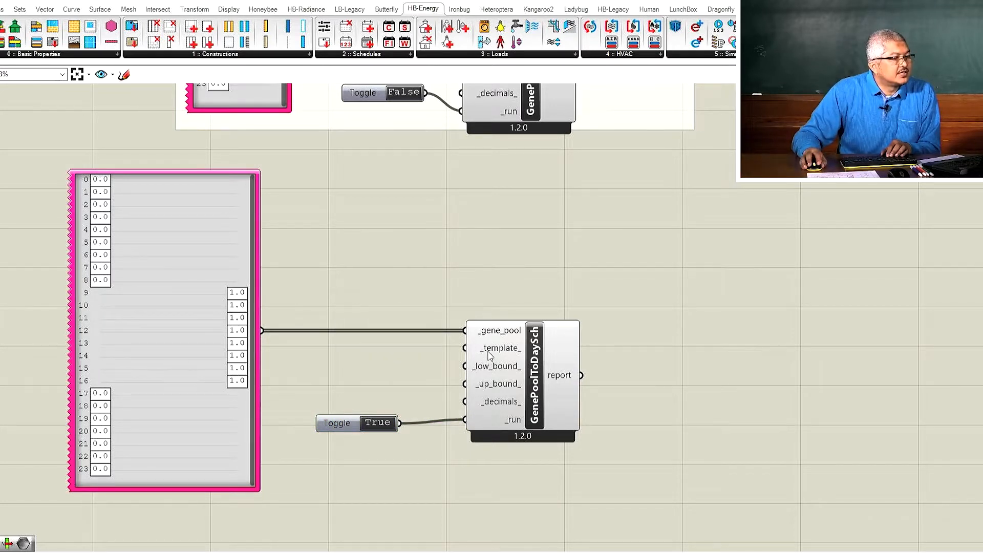
{"action": "double_click", "coordinate": [384, 358]}
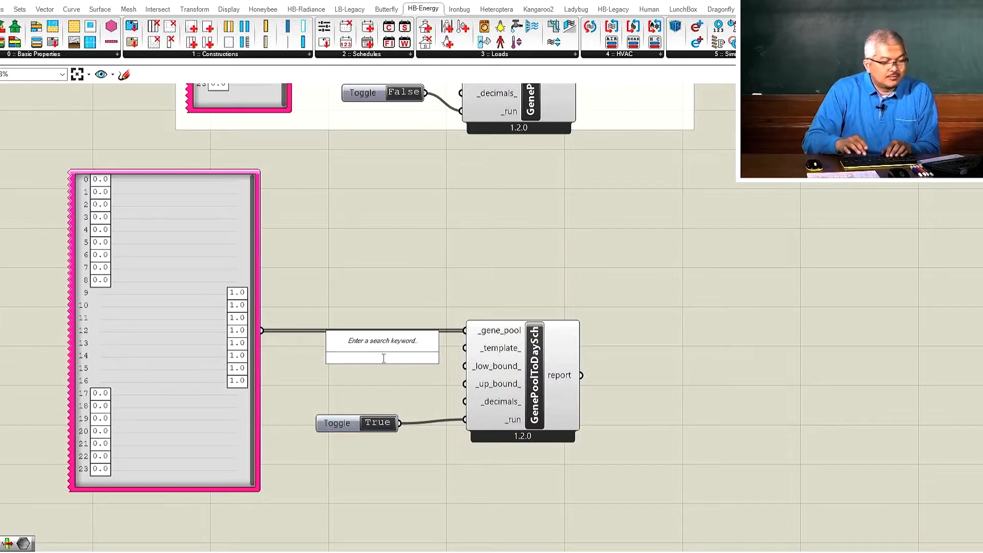
{"action": "type", "text": "0<5"}
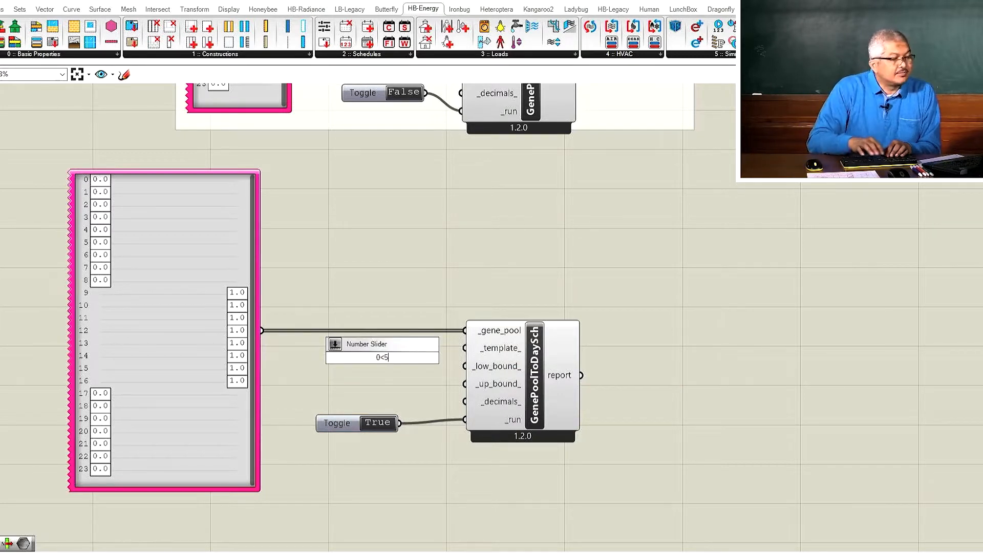
{"action": "key", "text": "Return"}
{"action": "left_click_drag", "start_coordinate": [336, 358], "coordinate": [313, 350]}
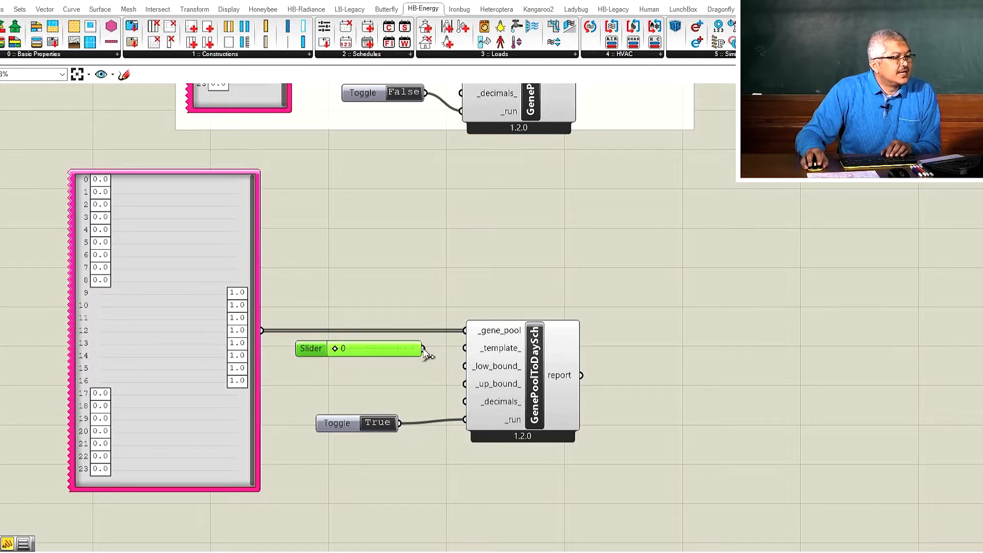
{"action": "left_click_drag", "start_coordinate": [423, 348], "coordinate": [465, 348]}
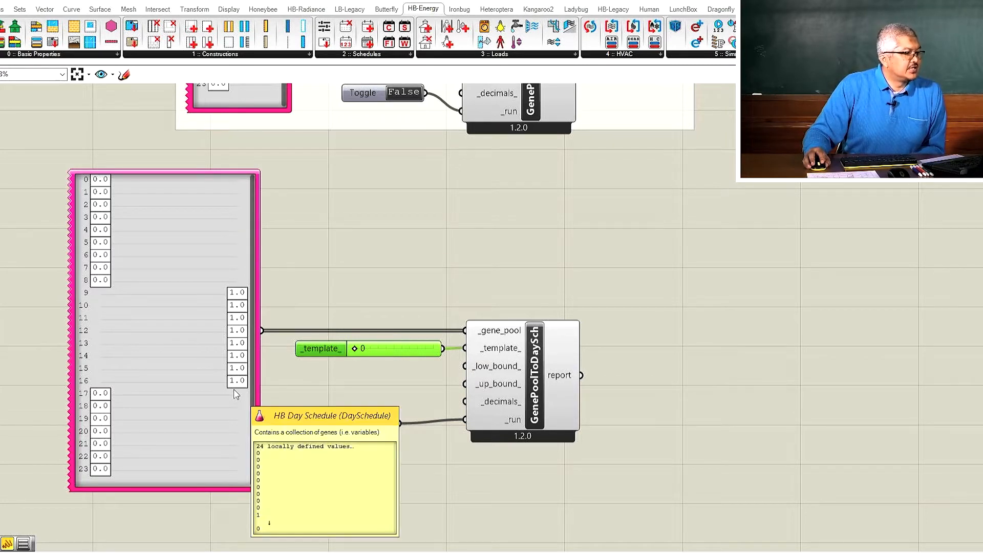
Try template 1 on the _template_ slider, then set it to 2 to compare the preset day schedules.
{"action": "left_click_drag", "start_coordinate": [357, 349], "coordinate": [368, 353]}
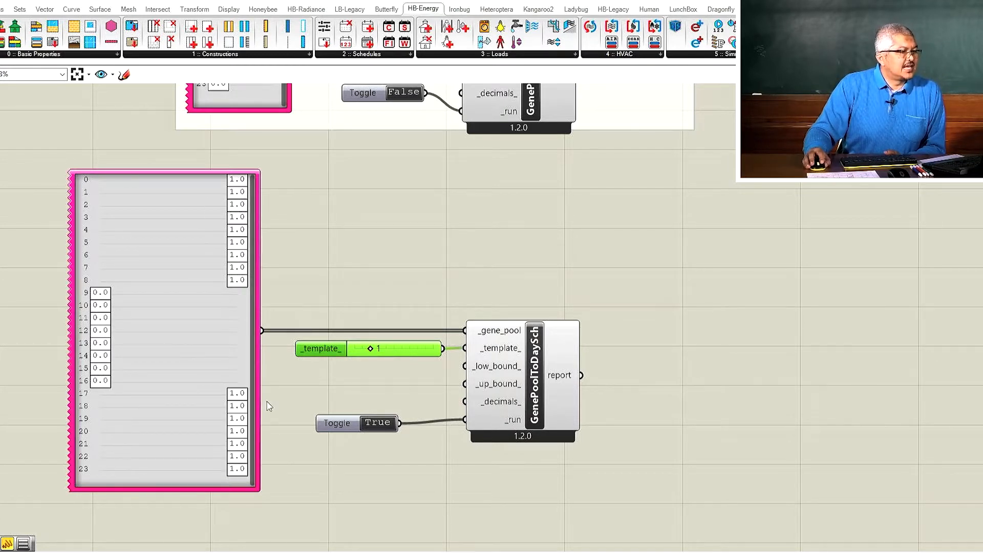
{"action": "left_click_drag", "start_coordinate": [369, 347], "coordinate": [379, 348]}
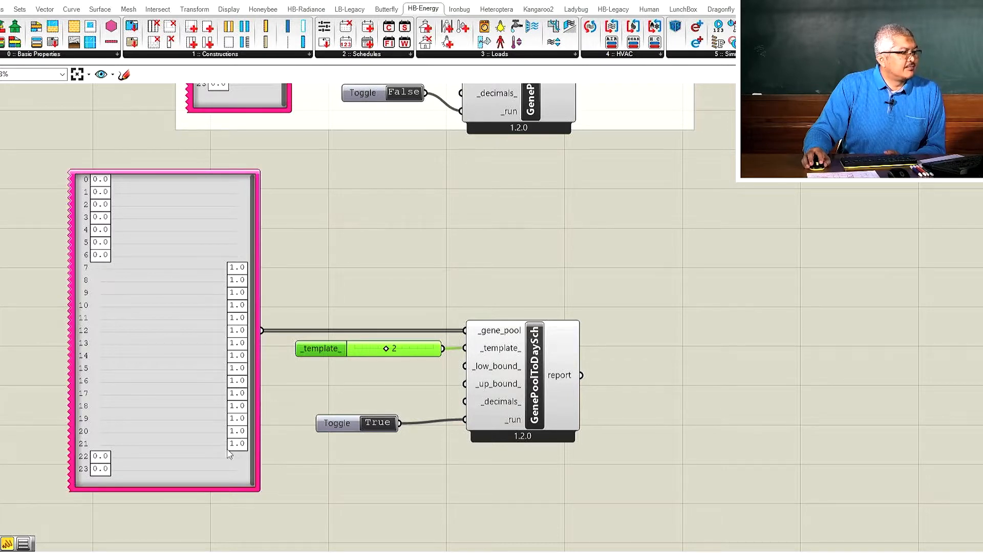
Try templates 3 and 5 on the _template_ slider to compare the preset day schedules.
{"action": "left_click_drag", "start_coordinate": [384, 346], "coordinate": [404, 350]}
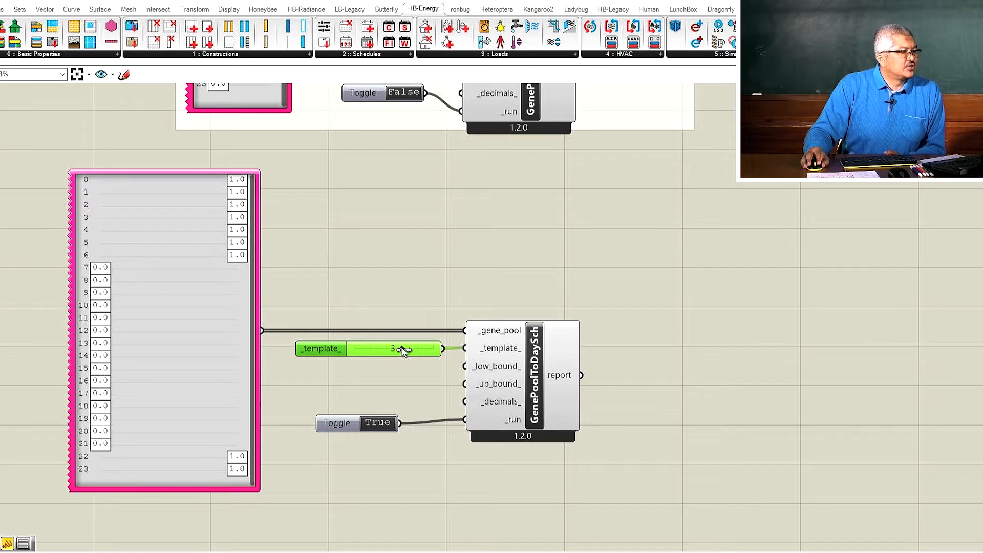
{"action": "left_click_drag", "start_coordinate": [405, 350], "coordinate": [431, 351]}
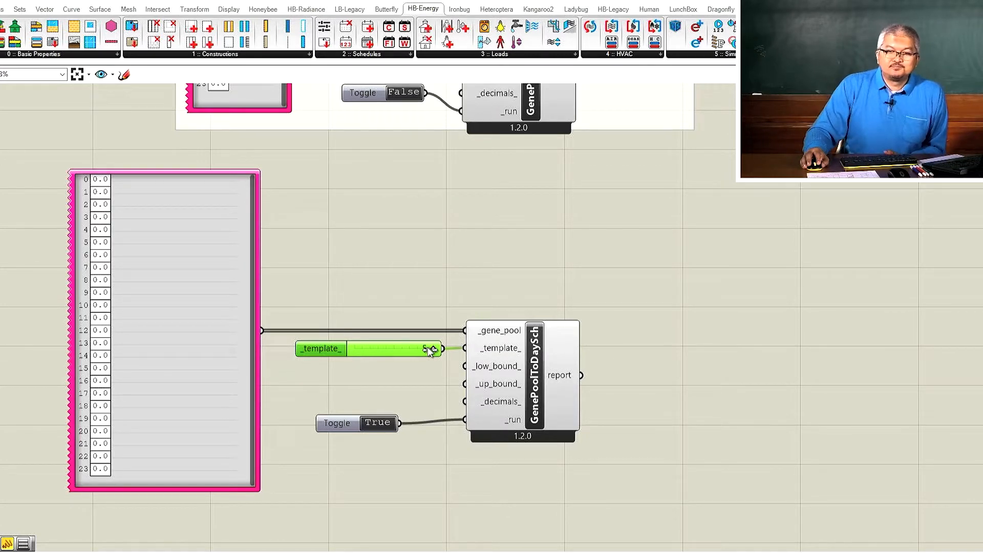
{"action": "scroll", "coordinate": [437, 303], "scroll_direction": "down", "scroll_amount": 1}
{"action": "scroll", "coordinate": [439, 307], "scroll_direction": "up", "scroll_amount": 2}
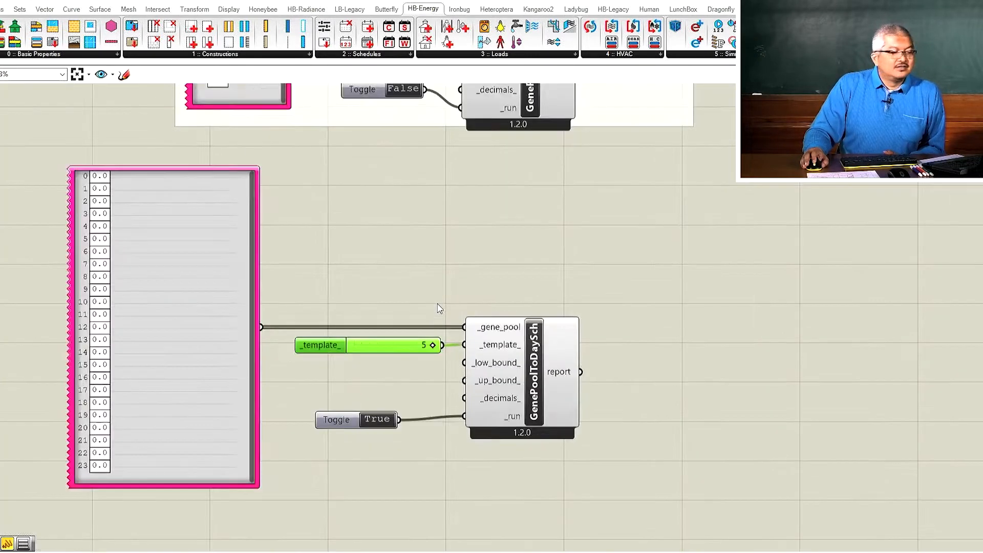
{"action": "scroll", "coordinate": [394, 275], "scroll_direction": "down", "scroll_amount": 2}
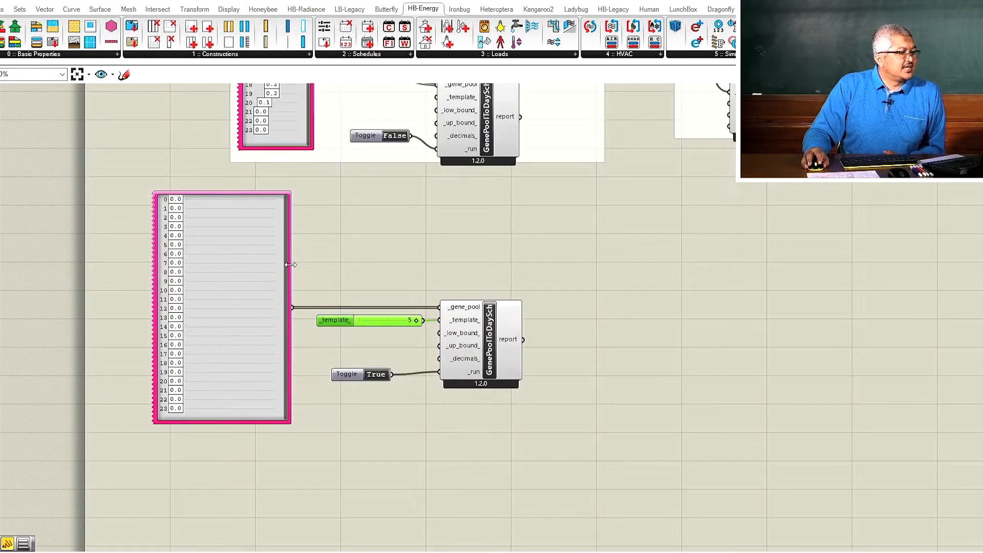
Narrow the new Gene Pool and set the _template_ slider to 0.
{"action": "left_click_drag", "start_coordinate": [291, 264], "coordinate": [254, 274]}
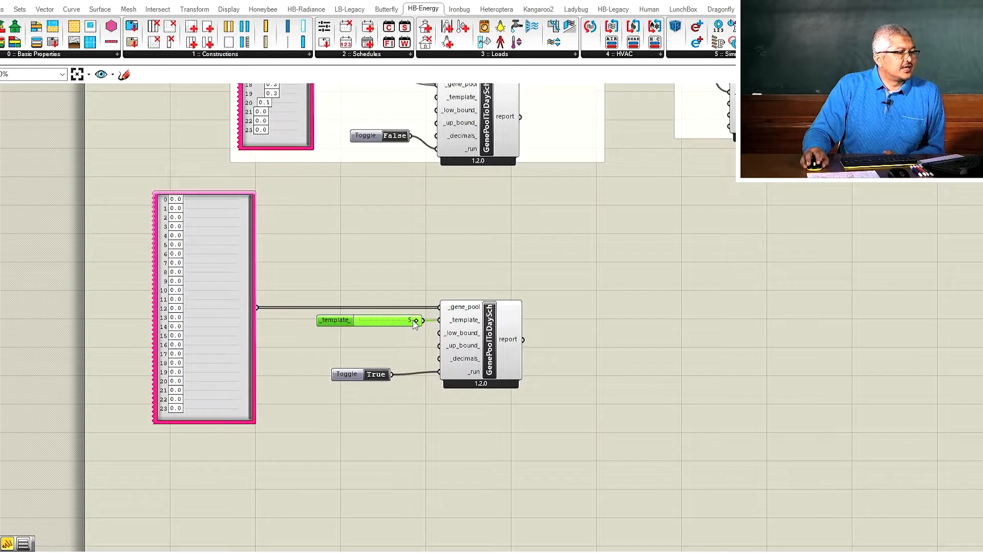
{"action": "left_click_drag", "start_coordinate": [418, 322], "coordinate": [362, 319]}
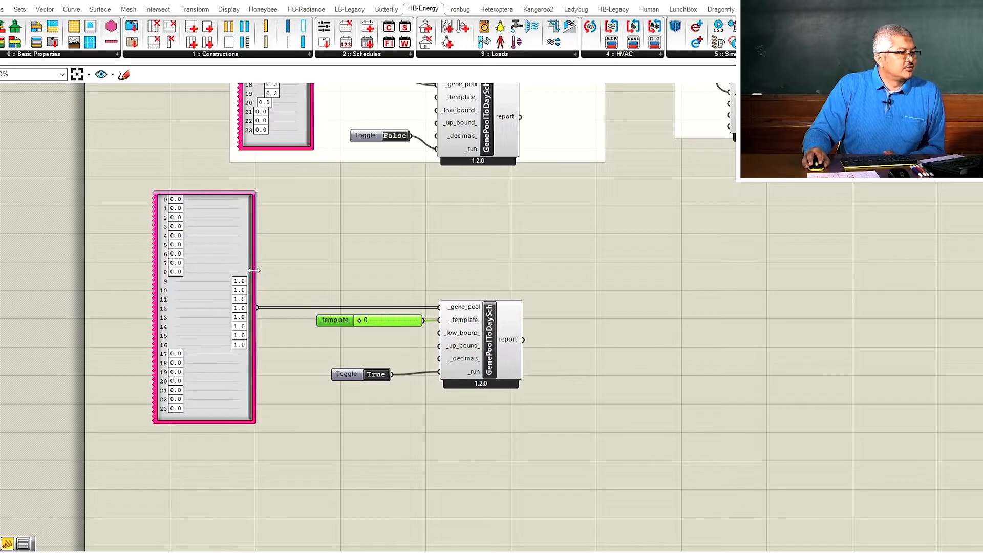
{"action": "left_click_drag", "start_coordinate": [255, 270], "coordinate": [221, 276]}
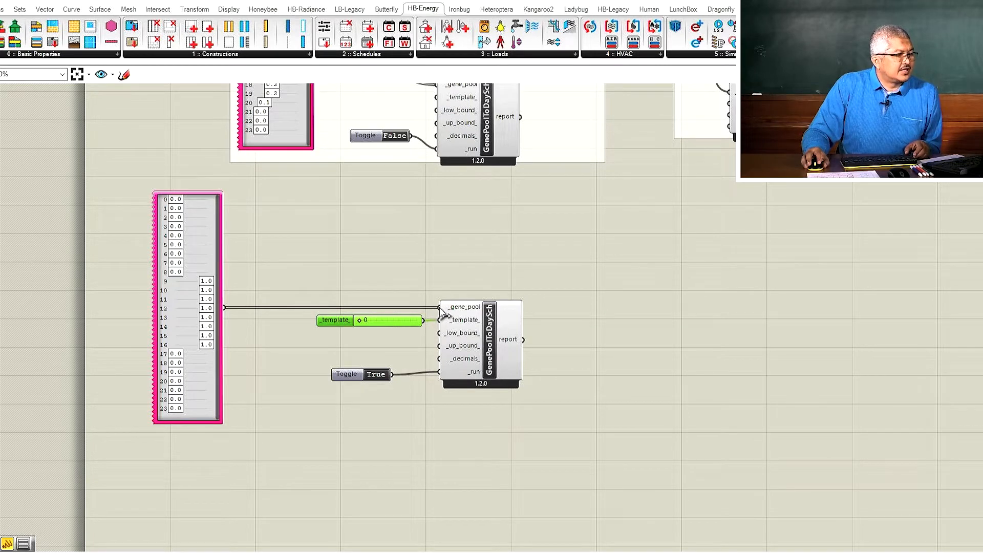
Disconnect the Gene Pool from the _gene_pool input and move it farther away from the component.
{"action": "left_click_drag", "start_coordinate": [441, 308], "coordinate": [221, 315]}
{"action": "left_click_drag", "start_coordinate": [198, 387], "coordinate": [154, 389]}
{"action": "scroll", "coordinate": [212, 337], "scroll_direction": "up", "scroll_amount": 1}
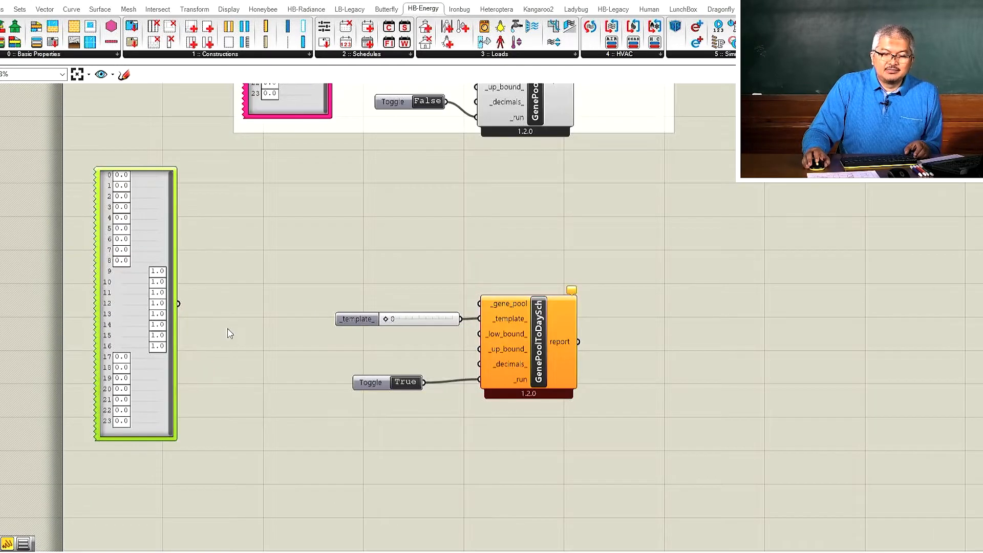
Add a Panel beside the new Gene Pool and wire the Gene Pool's output into it.
{"action": "scroll", "coordinate": [228, 332], "scroll_direction": "down", "scroll_amount": 1}
{"action": "scroll", "coordinate": [247, 379], "scroll_direction": "down", "scroll_amount": 5}
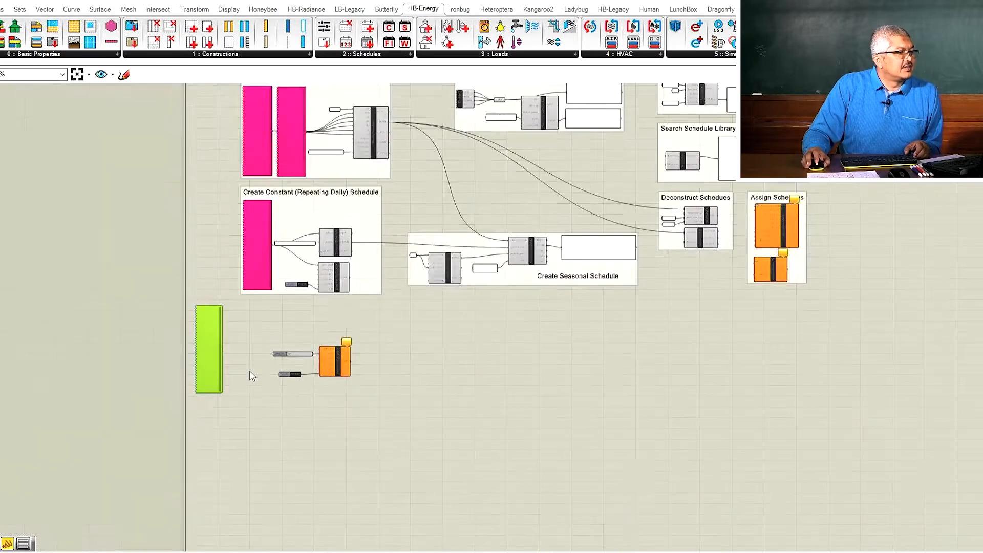
{"action": "scroll", "coordinate": [280, 232], "scroll_direction": "up", "scroll_amount": 3}
{"action": "scroll", "coordinate": [274, 229], "scroll_direction": "down", "scroll_amount": 4}
{"action": "scroll", "coordinate": [237, 336], "scroll_direction": "up", "scroll_amount": 3}
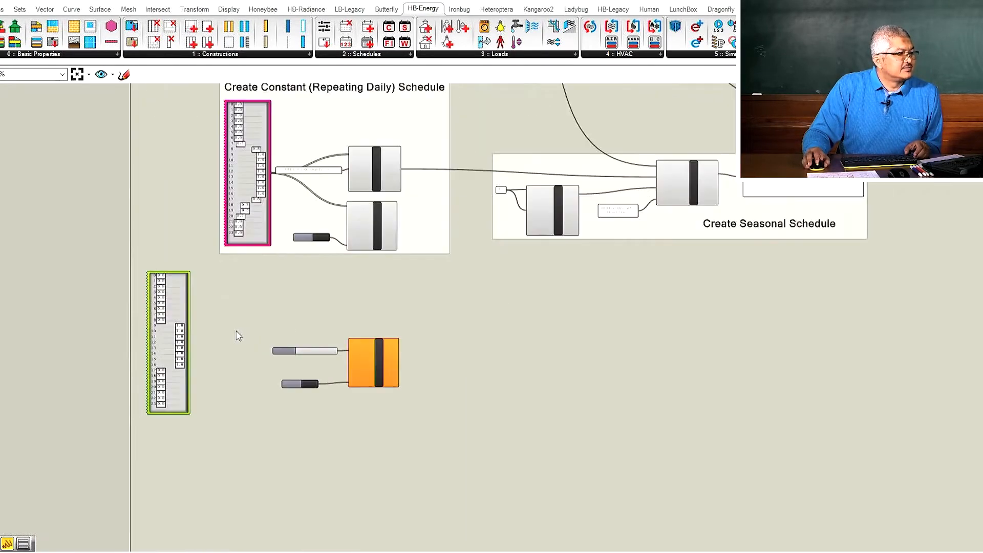
{"action": "double_click", "coordinate": [224, 341]}
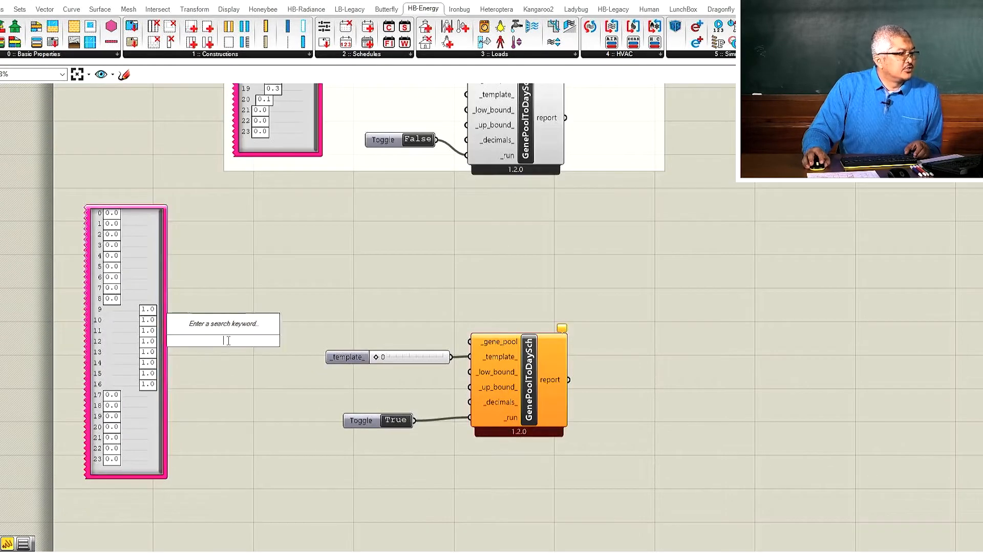
{"action": "type", "text": "//"}
{"action": "key", "text": "Return"}
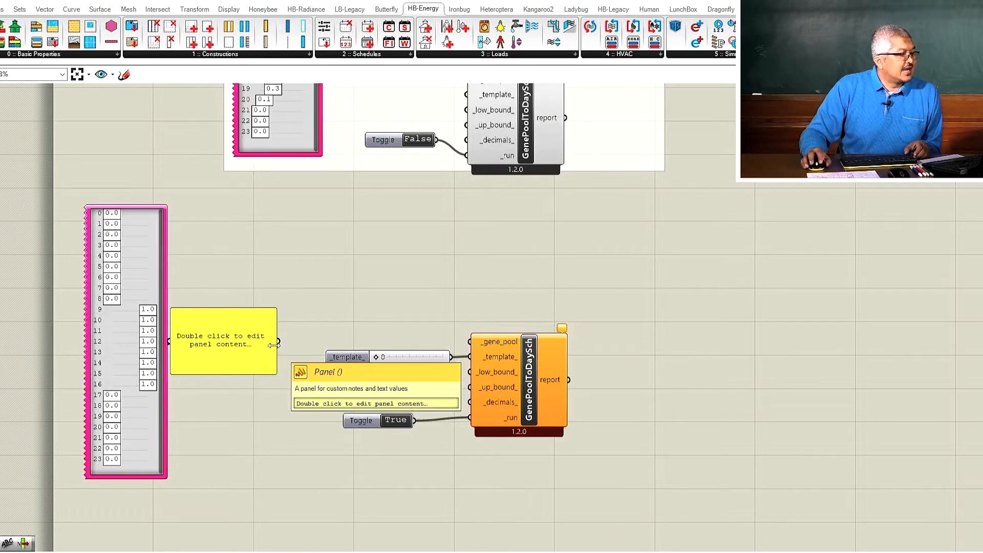
{"action": "left_click_drag", "start_coordinate": [218, 340], "coordinate": [194, 346]}
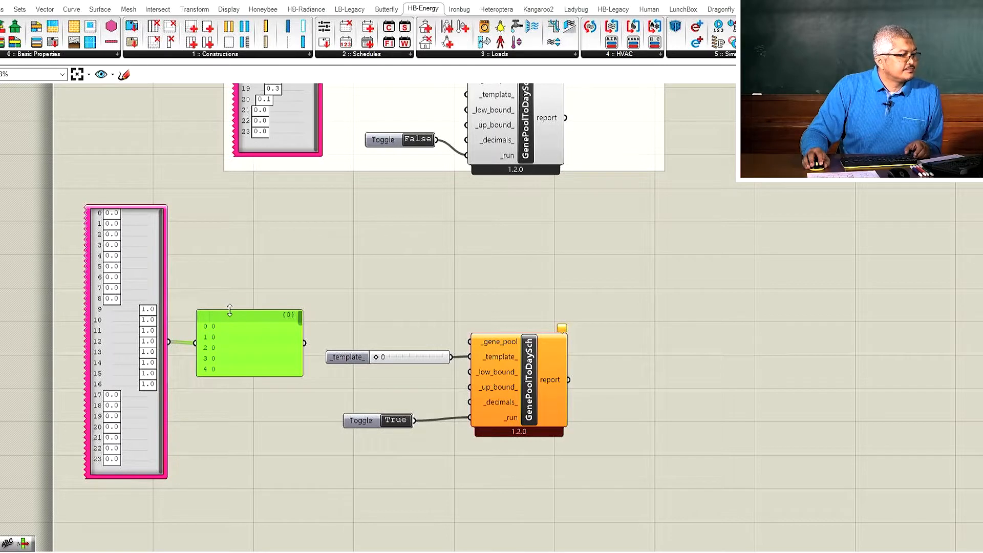
Resize the connected panel into a tall, narrow column that fits all 24 hourly values.
{"action": "left_click_drag", "start_coordinate": [229, 310], "coordinate": [245, 202]}
{"action": "left_click_drag", "start_coordinate": [240, 377], "coordinate": [243, 482]}
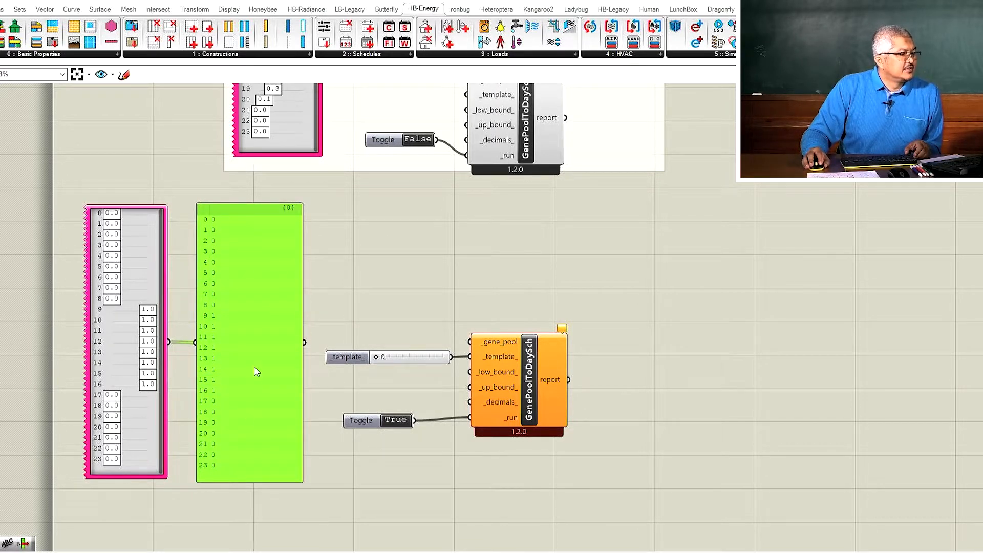
{"action": "left_click_drag", "start_coordinate": [291, 367], "coordinate": [241, 371]}
Copy only the data values from the panel connected to the Gene Pool.
{"action": "right_click", "coordinate": [223, 363]}
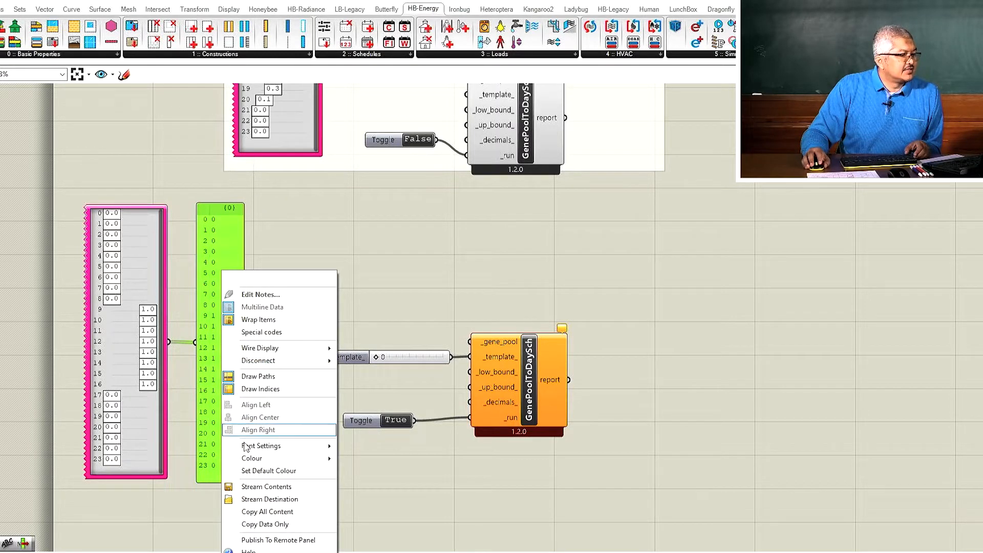
{"action": "left_click", "coordinate": [382, 274]}
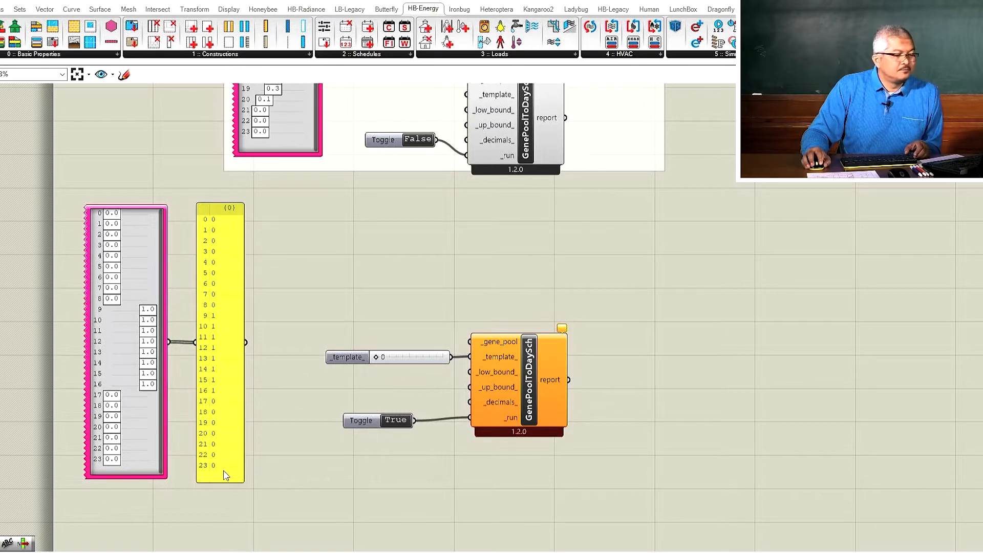
{"action": "right_click", "coordinate": [220, 361]}
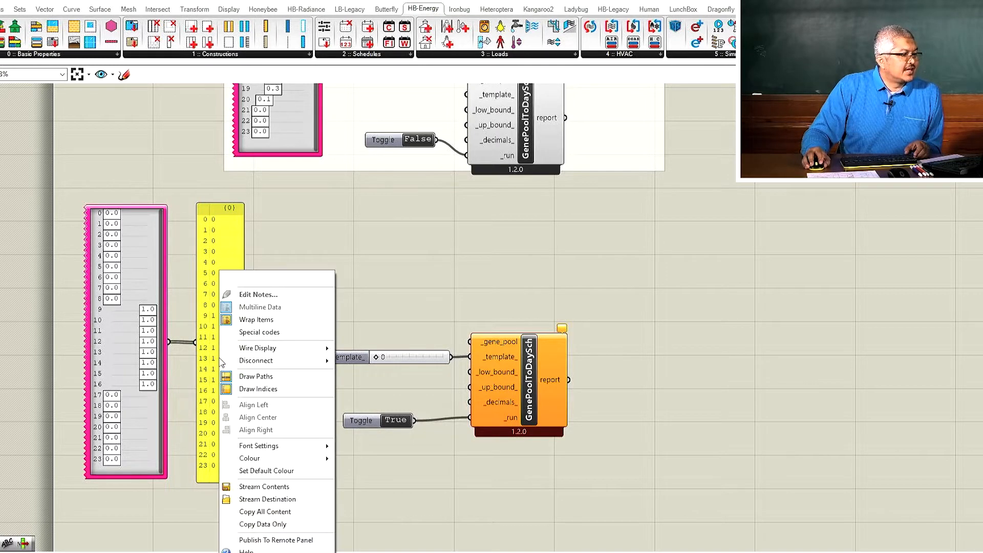
{"action": "left_click", "coordinate": [265, 523]}
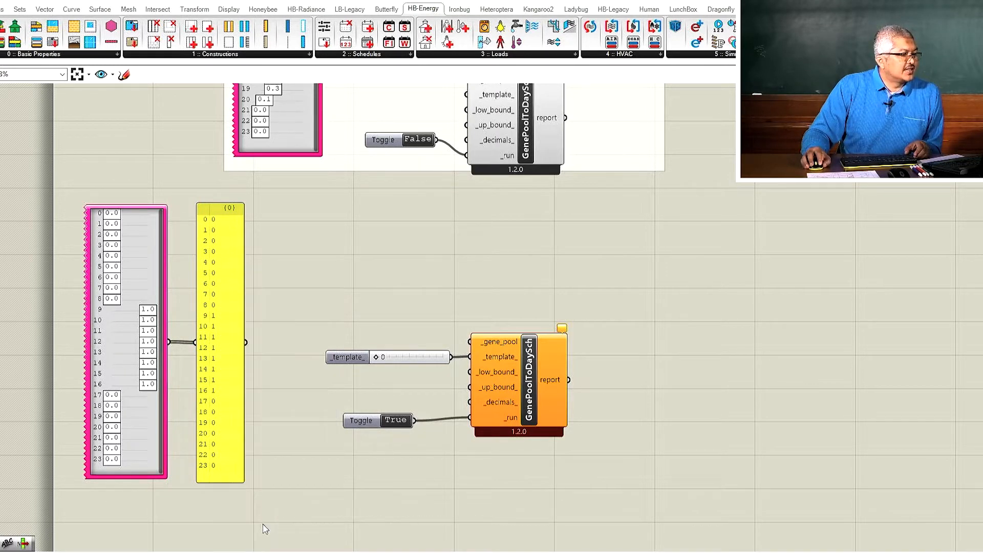
{"action": "double_click", "coordinate": [358, 267]}
{"action": "type", "text": "\""}
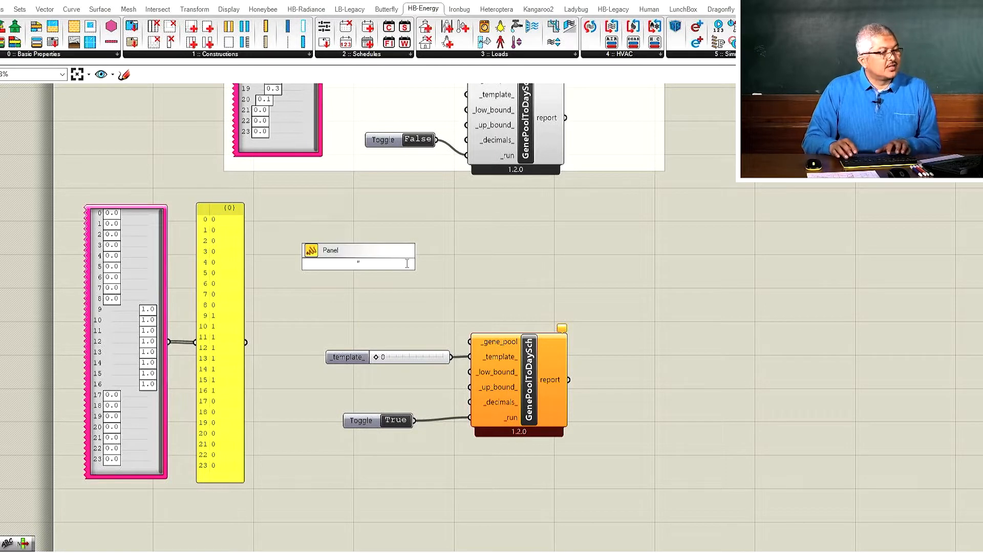
{"action": "type", "text": "0"}
{"action": "key", "text": "Return"}
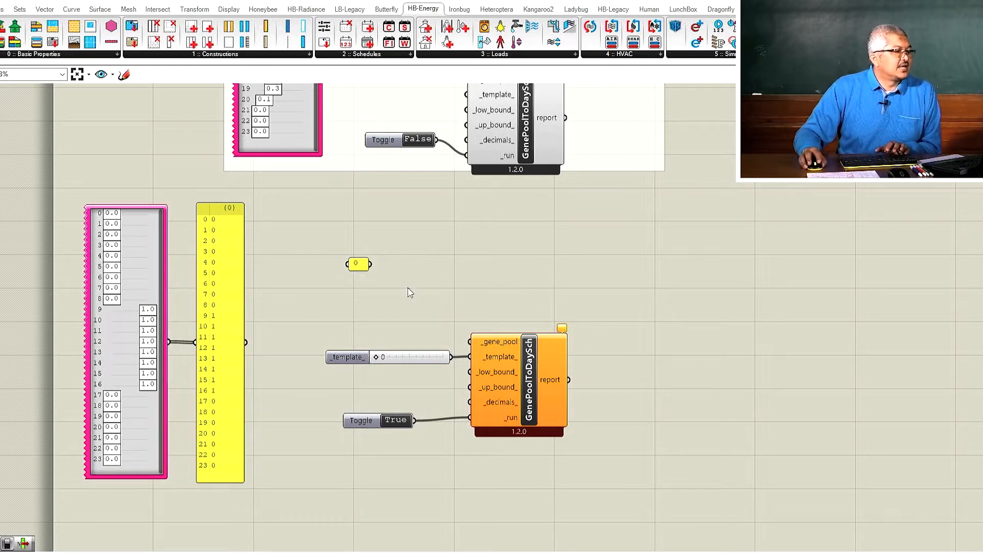
{"action": "left_click", "coordinate": [361, 265]}
{"action": "key", "text": "Delete"}
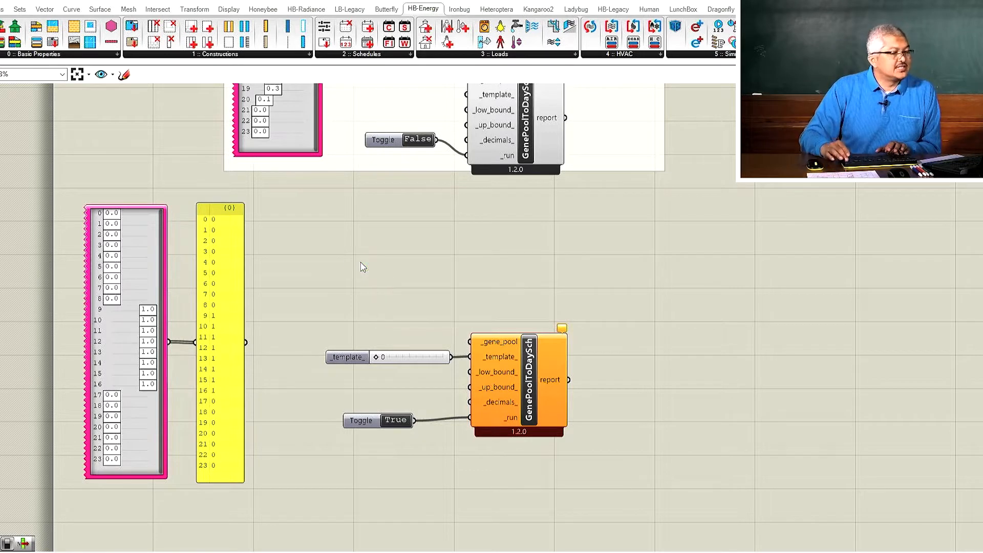
Recopy the connected panel's data without indices and add an enlarged blank panel beside it.
{"action": "right_click", "coordinate": [216, 322]}
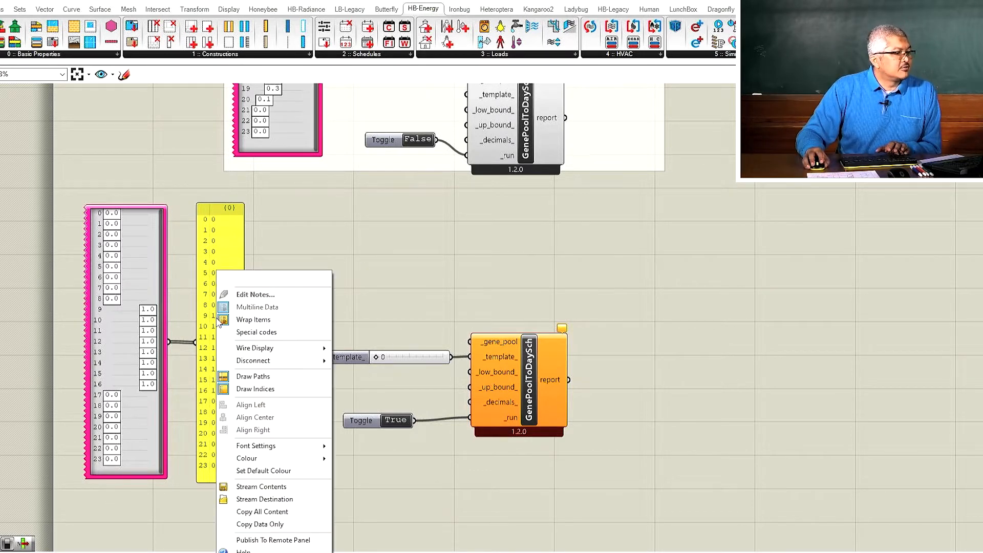
{"action": "left_click", "coordinate": [258, 531]}
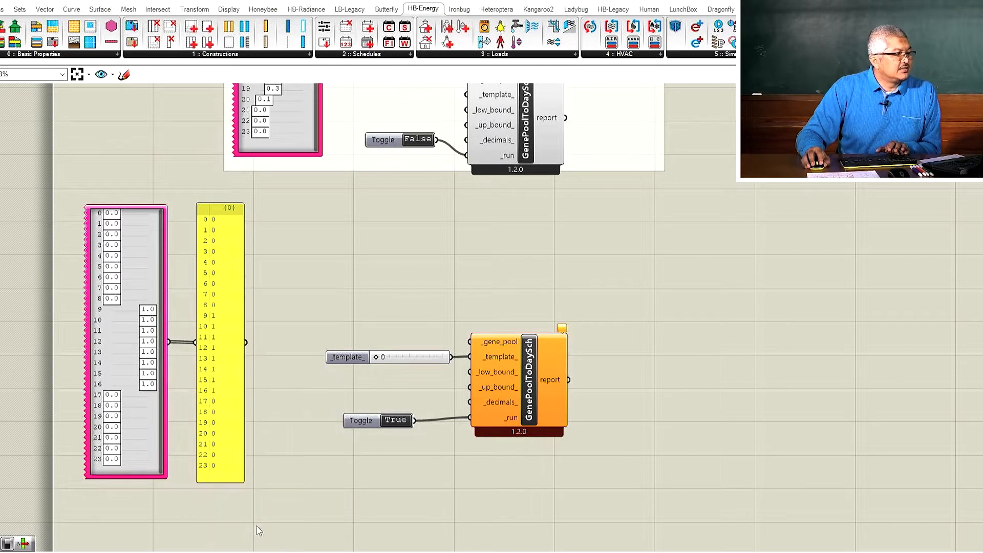
{"action": "double_click", "coordinate": [337, 247]}
{"action": "type", "text": "panel"}
{"action": "key", "text": "Return"}
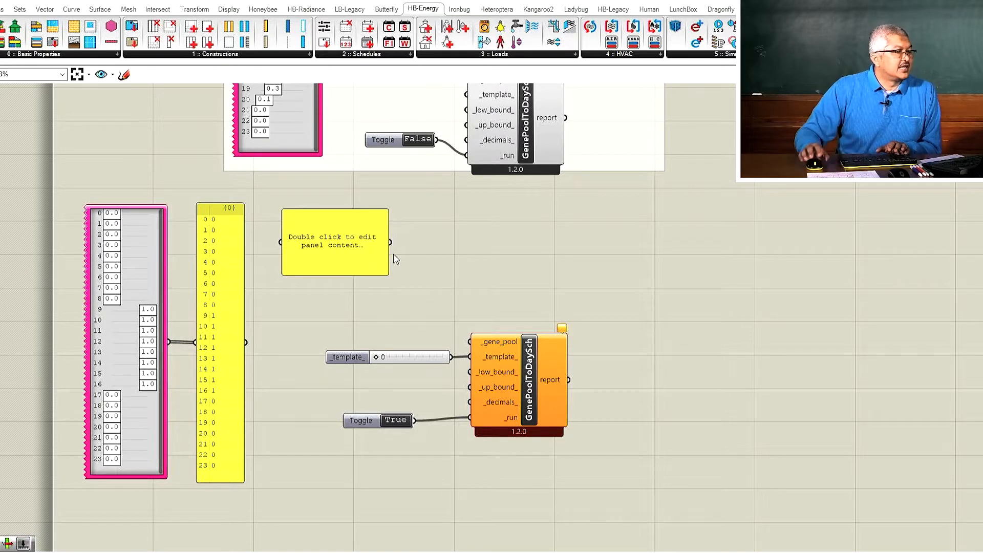
{"action": "left_click_drag", "start_coordinate": [369, 272], "coordinate": [367, 332]}
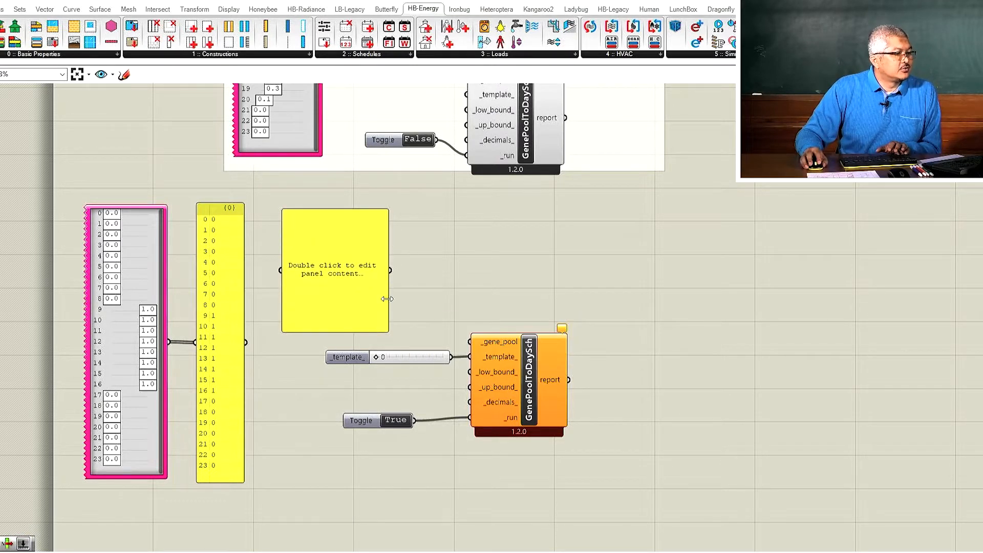
{"action": "left_click_drag", "start_coordinate": [387, 299], "coordinate": [448, 299]}
Paste the copied hourly values into the blank panel and remove the trailing empty line.
{"action": "double_click", "coordinate": [404, 266]}
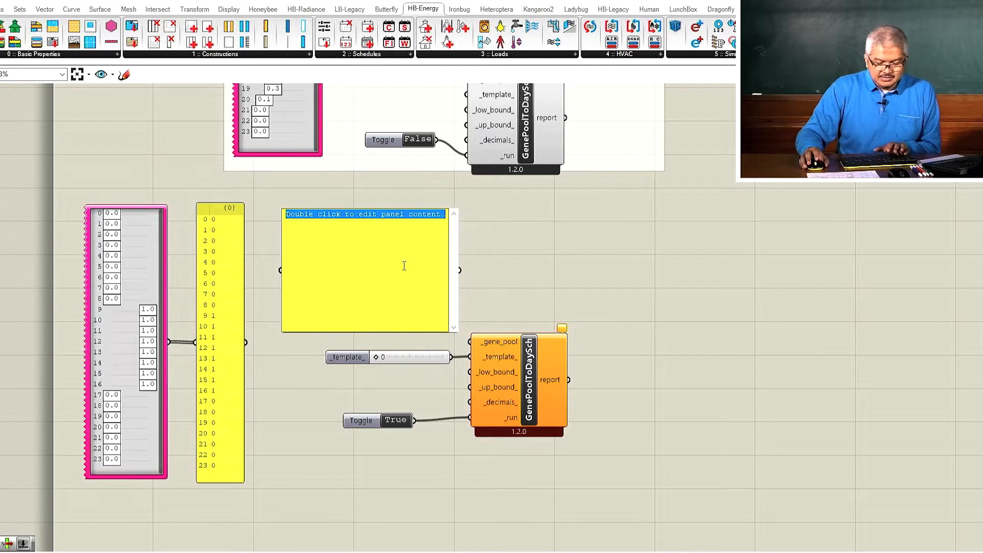
{"action": "key", "text": "ctrl+v"}
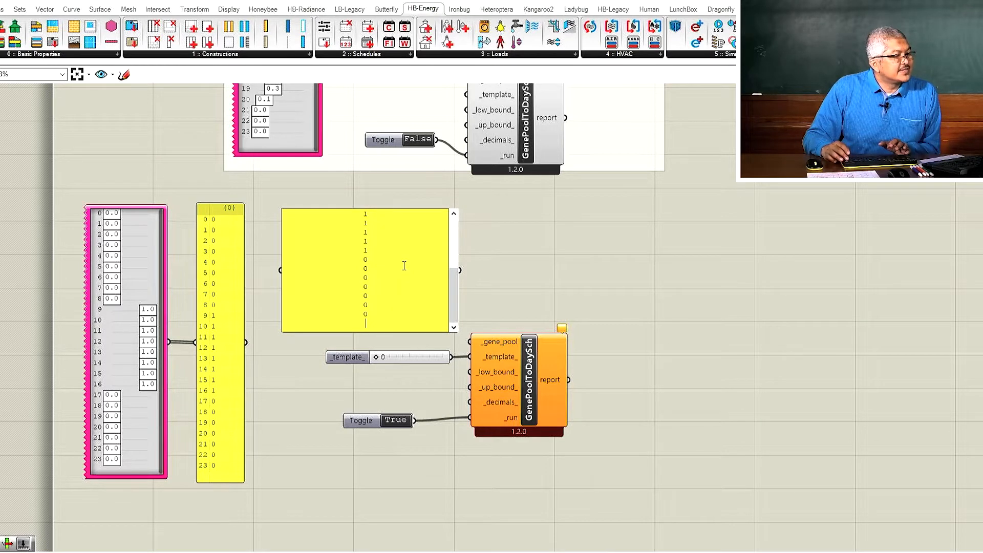
{"action": "key", "text": "BackSpace"}
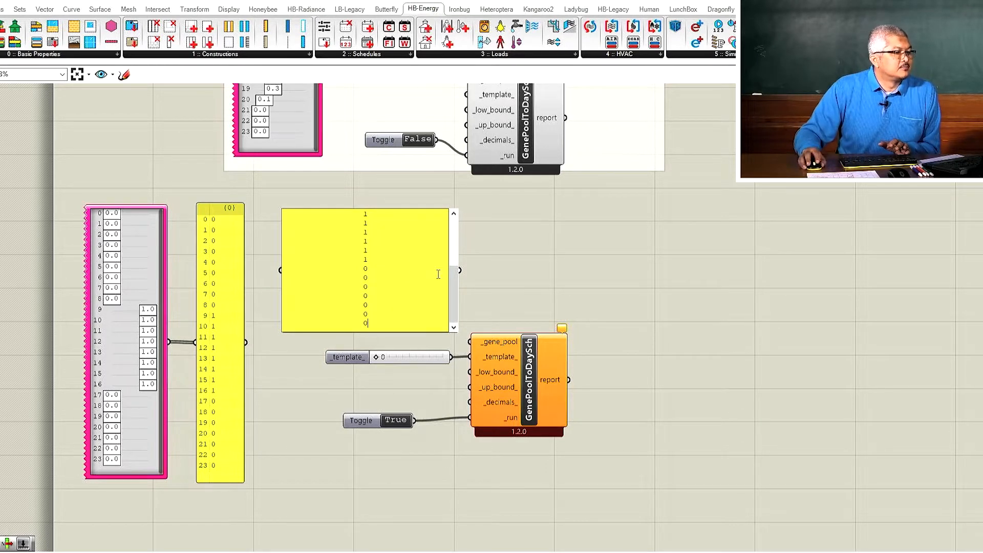
{"action": "left_click", "coordinate": [495, 275]}
{"action": "left_click", "coordinate": [365, 340]}
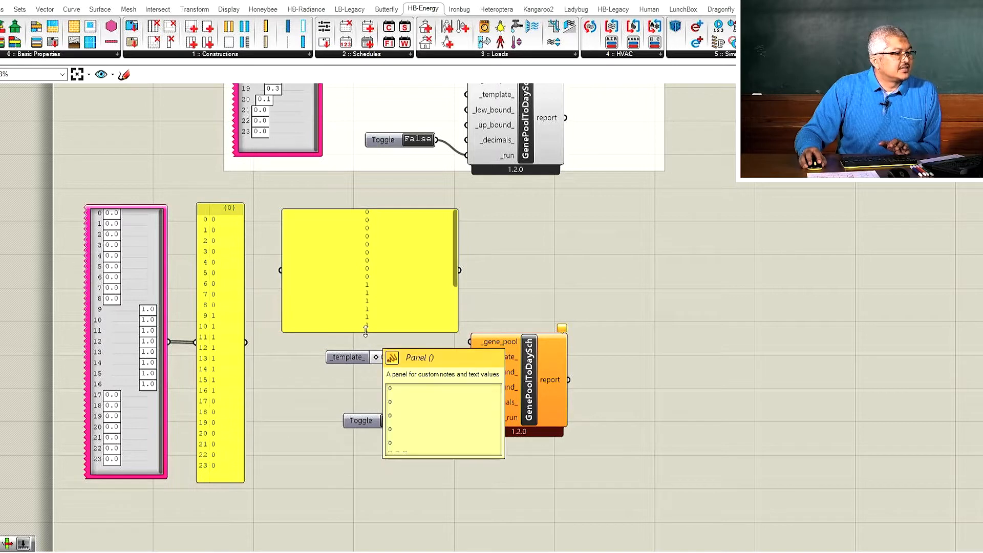
Turn off Multiline Data for the pasted-values panel and resize it into a narrow column beside the connected panel.
{"action": "left_click_drag", "start_coordinate": [365, 331], "coordinate": [340, 455]}
{"action": "left_click_drag", "start_coordinate": [399, 309], "coordinate": [373, 303]}
{"action": "right_click", "coordinate": [319, 263]}
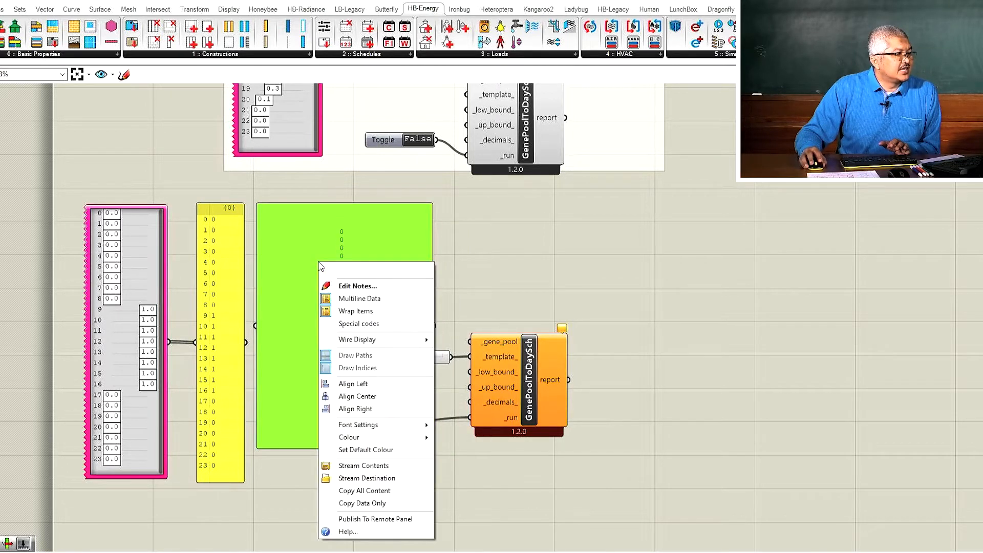
{"action": "left_click", "coordinate": [353, 299]}
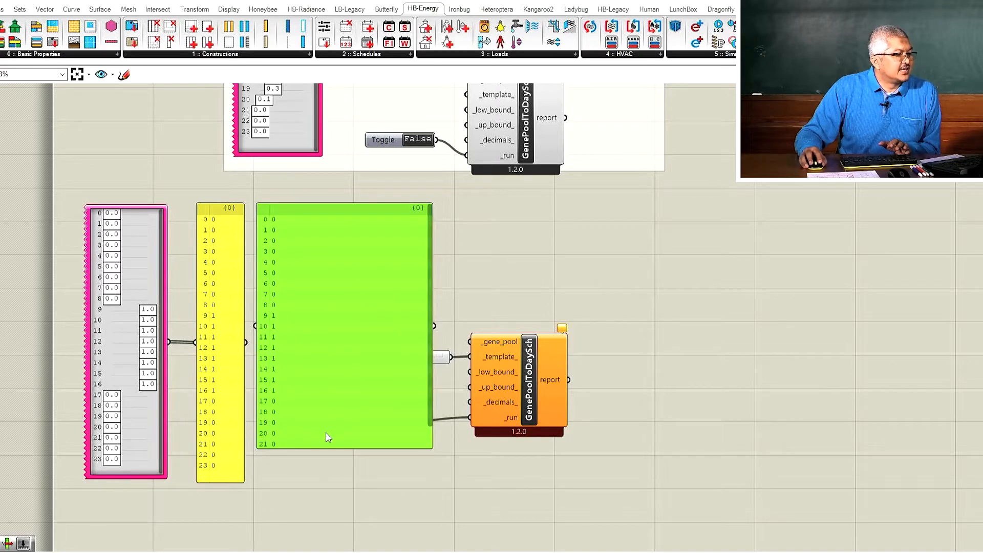
{"action": "left_click_drag", "start_coordinate": [319, 446], "coordinate": [321, 482]}
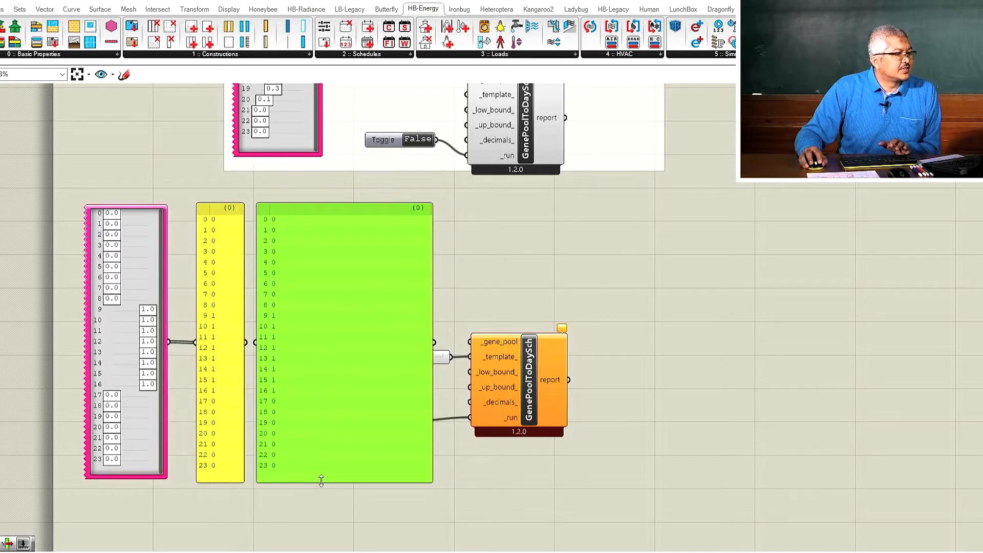
{"action": "left_click_drag", "start_coordinate": [431, 439], "coordinate": [293, 438]}
Move the pasted-values panel next to the Gene Pools in the Create Weekly Schedule group.
{"action": "scroll", "coordinate": [361, 477], "scroll_direction": "down", "scroll_amount": 3}
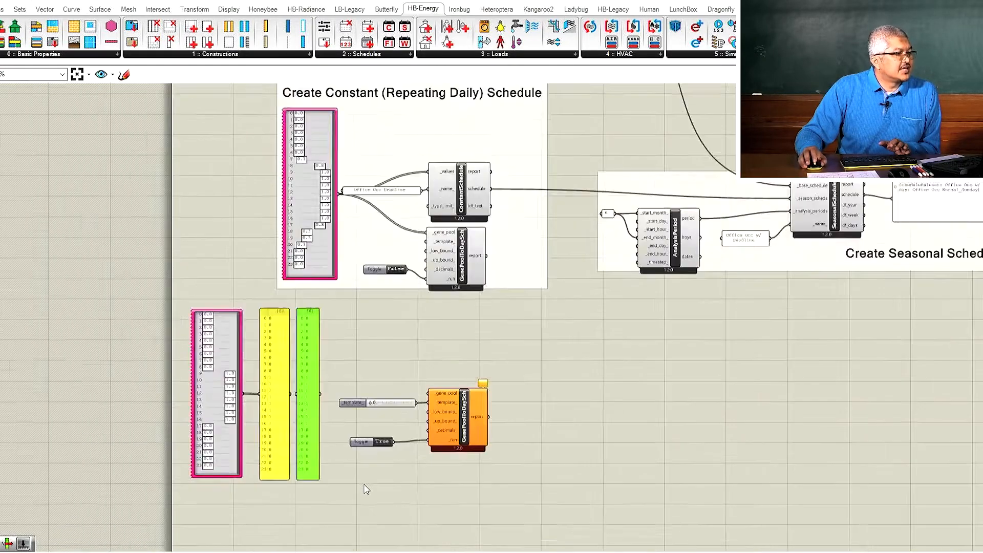
{"action": "scroll", "coordinate": [366, 486], "scroll_direction": "down", "scroll_amount": 3}
{"action": "scroll", "coordinate": [336, 430], "scroll_direction": "up", "scroll_amount": 3}
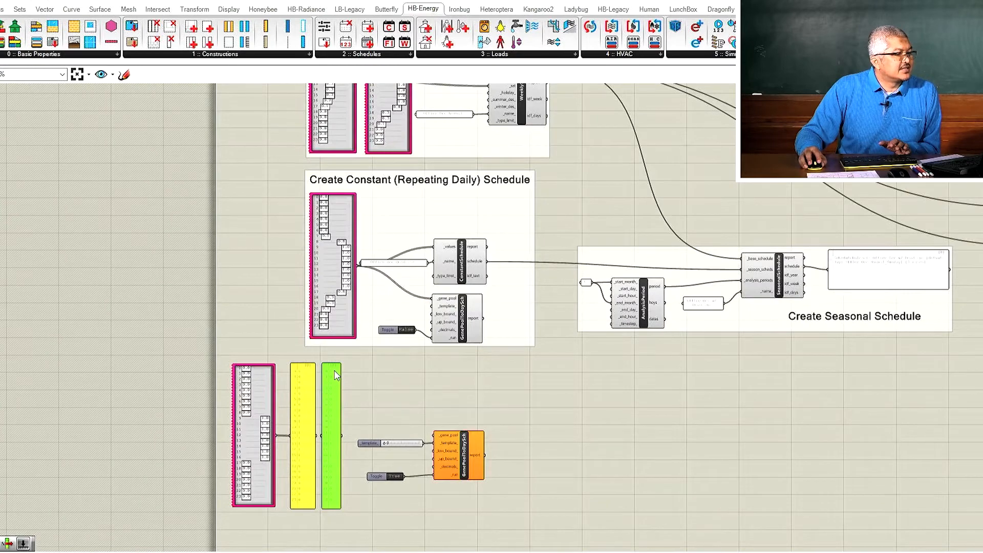
{"action": "left_click_drag", "start_coordinate": [335, 371], "coordinate": [316, 185]}
{"action": "scroll", "coordinate": [328, 307], "scroll_direction": "down", "scroll_amount": 3}
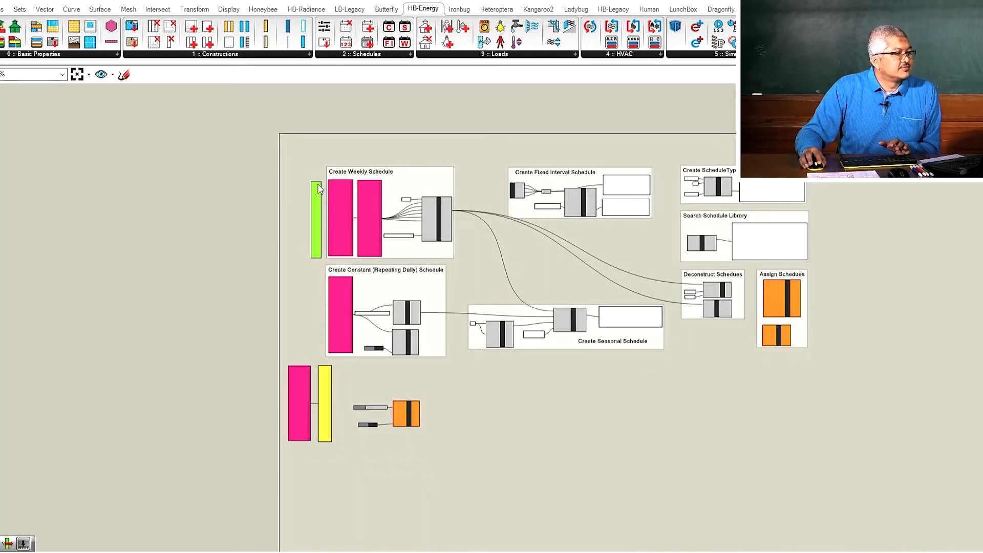
Shift the pasted-values panel slightly so it lines up with the Gene Pools in the Create Weekly Schedule group.
{"action": "scroll", "coordinate": [386, 392], "scroll_direction": "up", "scroll_amount": 3}
{"action": "scroll", "coordinate": [386, 392], "scroll_direction": "up", "scroll_amount": 3}
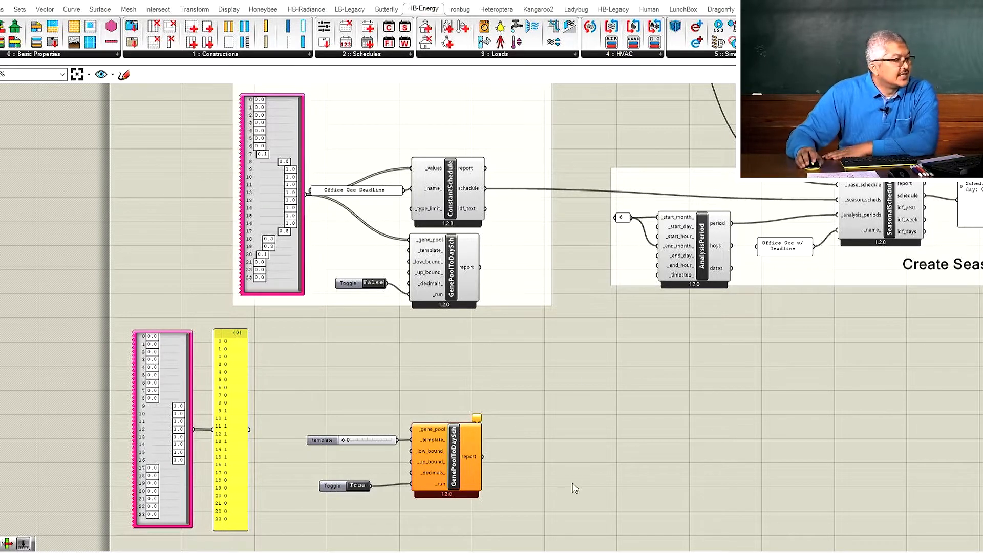
{"action": "scroll", "coordinate": [225, 501], "scroll_direction": "down", "scroll_amount": 5}
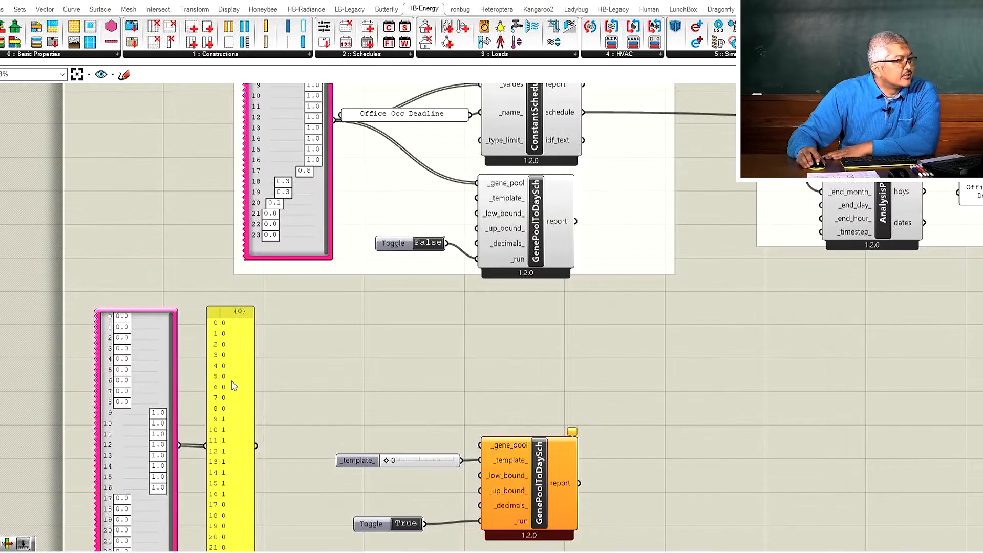
{"action": "scroll", "coordinate": [260, 124], "scroll_direction": "up", "scroll_amount": 5}
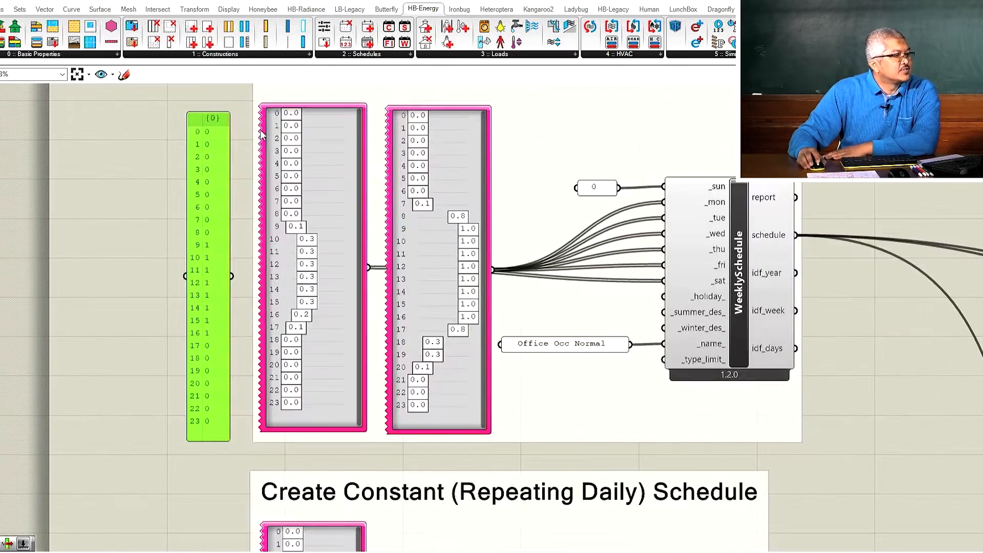
{"action": "left_click_drag", "start_coordinate": [218, 123], "coordinate": [222, 112]}
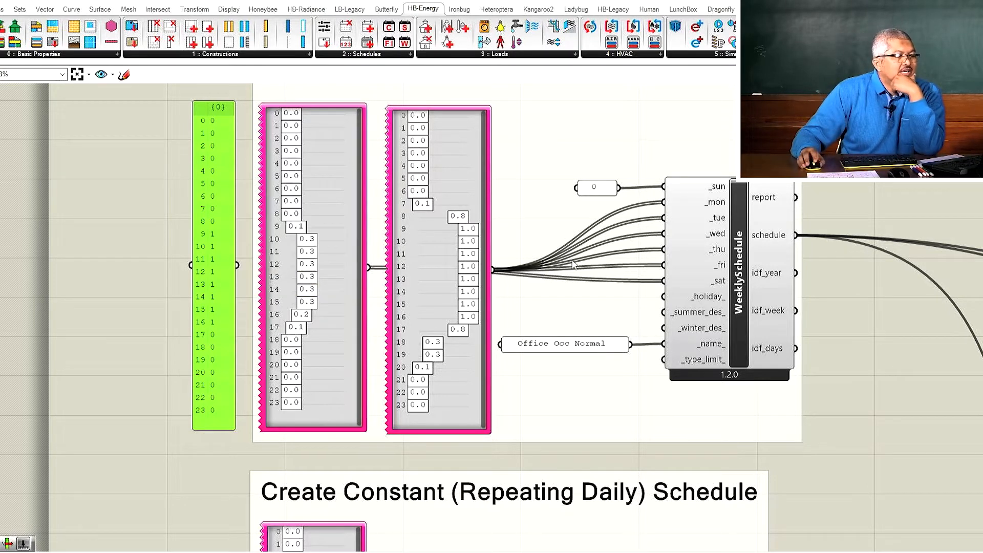
Place a second HB Weekly Schedule component beside the existing one and delete it.
{"action": "scroll", "coordinate": [758, 319], "scroll_direction": "up", "scroll_amount": 3}
{"action": "left_click", "coordinate": [727, 299]}
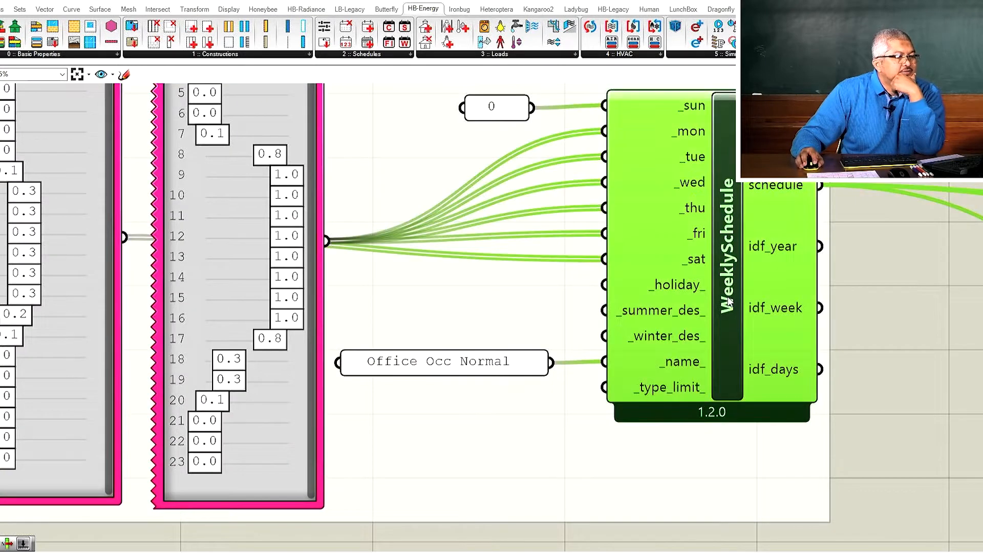
{"action": "scroll", "coordinate": [459, 325], "scroll_direction": "down", "scroll_amount": 1}
{"action": "scroll", "coordinate": [460, 325], "scroll_direction": "down", "scroll_amount": 2}
{"action": "scroll", "coordinate": [437, 210], "scroll_direction": "up", "scroll_amount": 2}
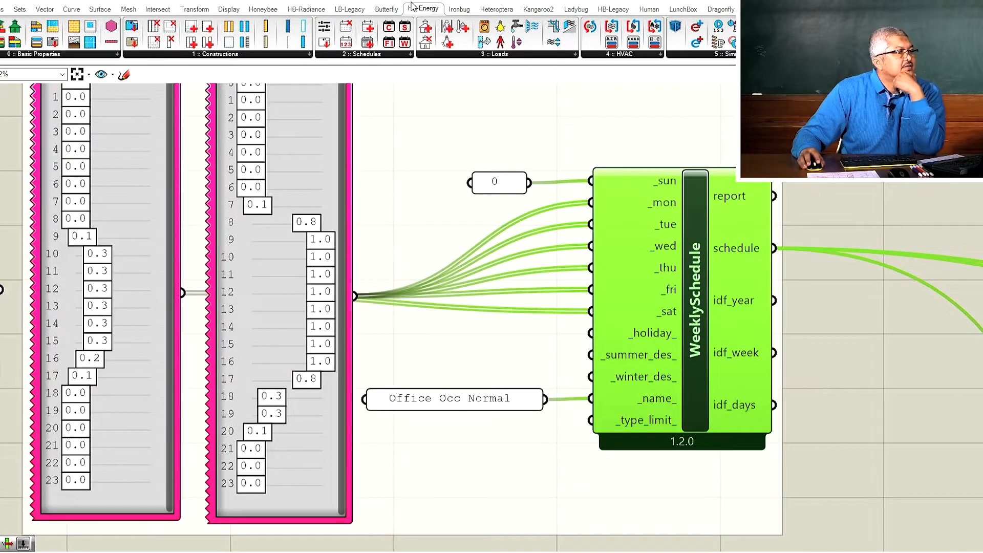
{"action": "left_click", "coordinate": [378, 54]}
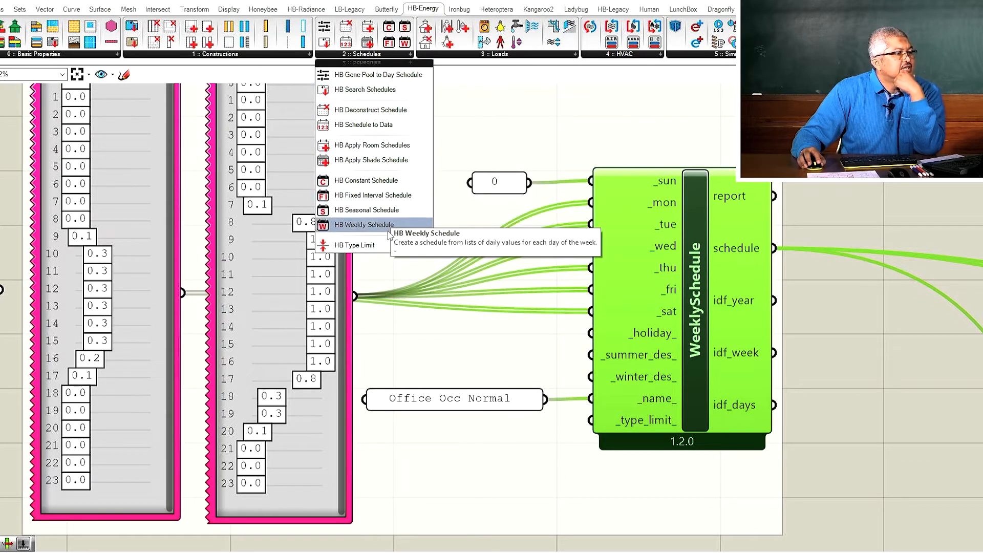
{"action": "left_click_drag", "start_coordinate": [390, 228], "coordinate": [913, 315]}
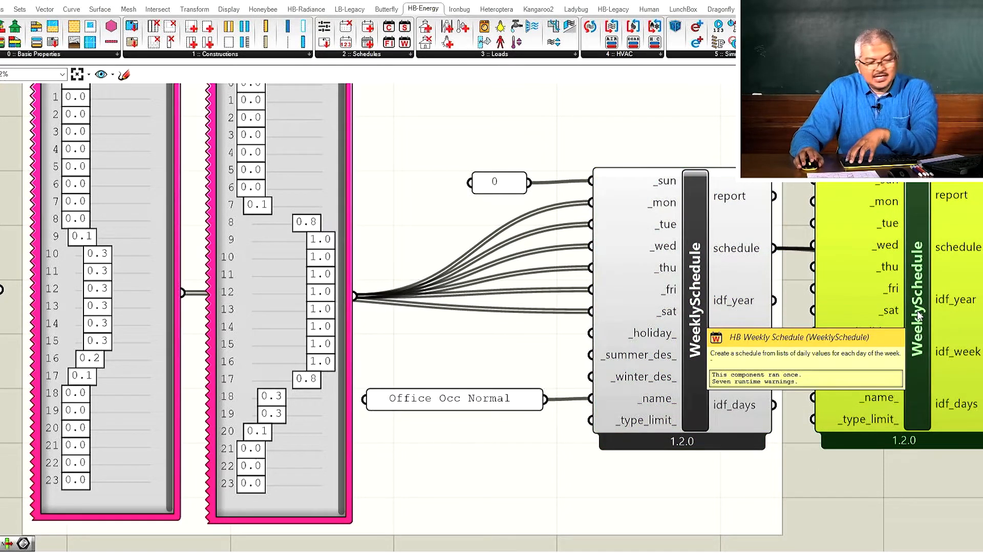
{"action": "left_click_drag", "start_coordinate": [914, 316], "coordinate": [910, 320]}
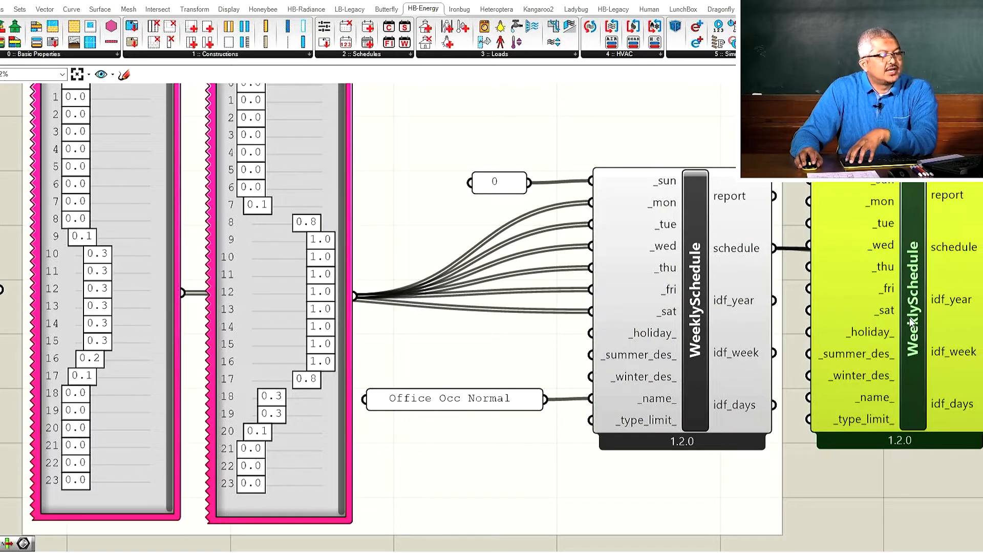
{"action": "key", "text": "Delete"}
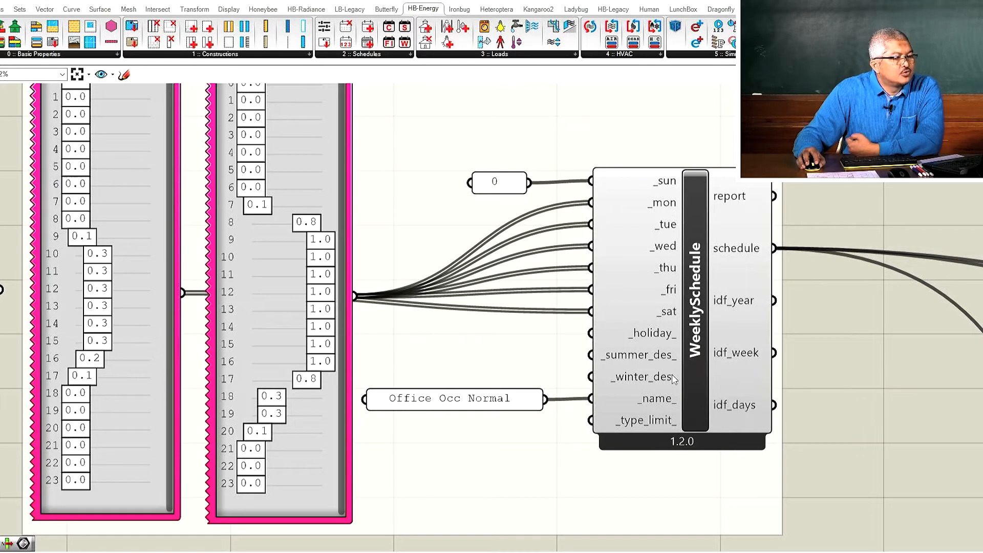
Connect the lower Gene Pool to the _gene_pool input of the orange GenePoolToDaySch component and set its template slider to 4.
{"action": "mouse_move", "coordinate": [674, 379]}
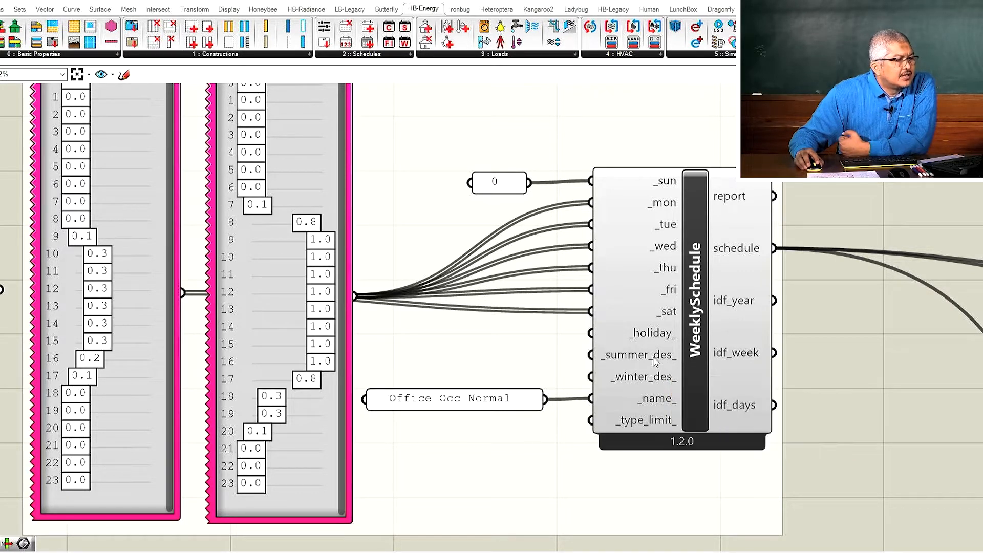
{"action": "scroll", "coordinate": [677, 277], "scroll_direction": "down", "scroll_amount": 2}
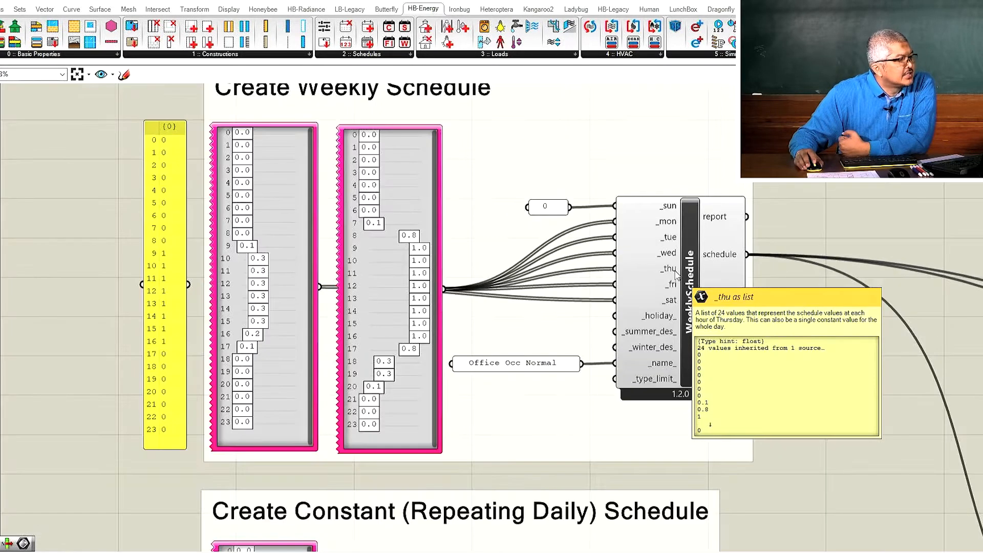
{"action": "scroll", "coordinate": [685, 259], "scroll_direction": "down", "scroll_amount": 5}
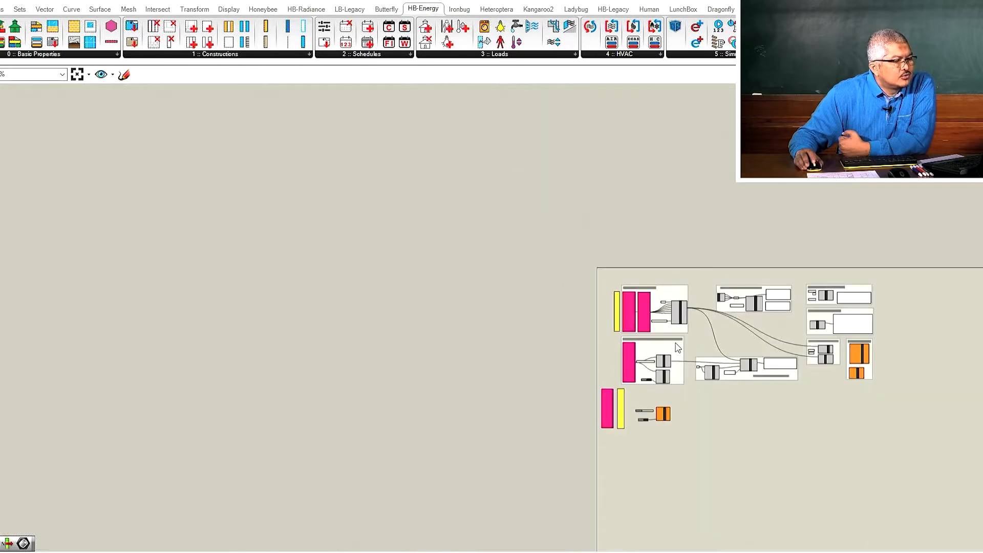
{"action": "scroll", "coordinate": [658, 426], "scroll_direction": "up", "scroll_amount": 2}
{"action": "scroll", "coordinate": [656, 417], "scroll_direction": "up", "scroll_amount": 5}
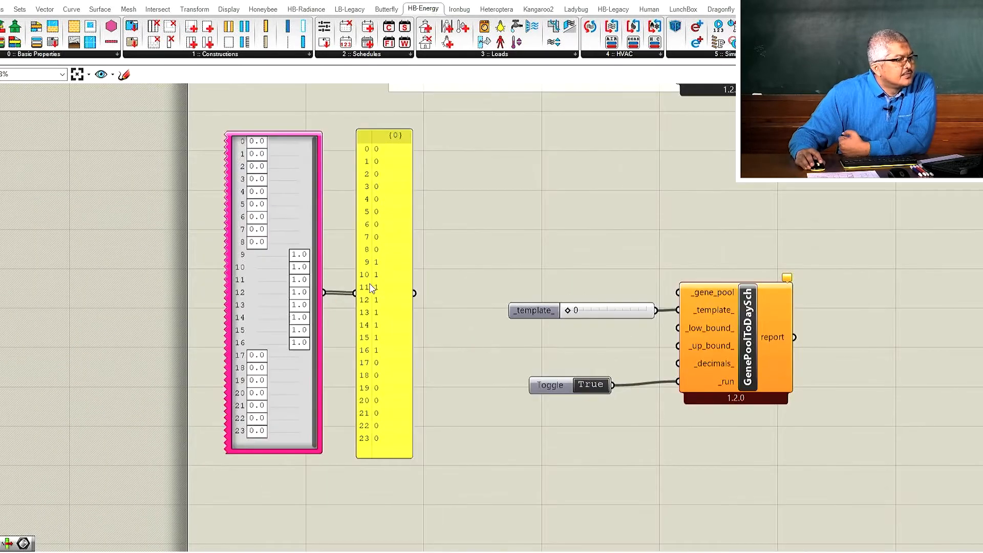
{"action": "left_click_drag", "start_coordinate": [325, 292], "coordinate": [677, 292]}
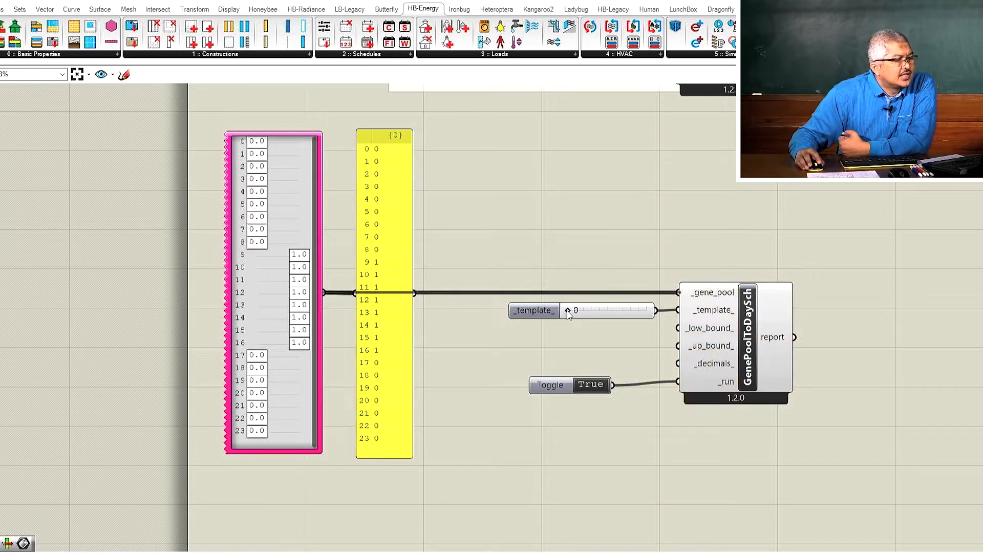
{"action": "left_click_drag", "start_coordinate": [568, 313], "coordinate": [635, 314]}
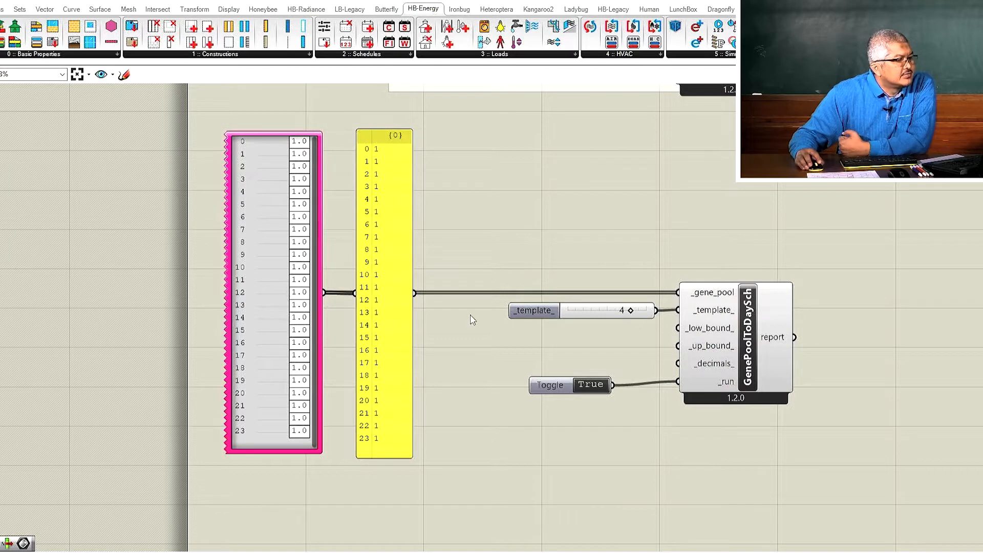
Shift the Gene Pool's connected panel down and add a blank panel beside it.
{"action": "left_click_drag", "start_coordinate": [401, 245], "coordinate": [406, 279]}
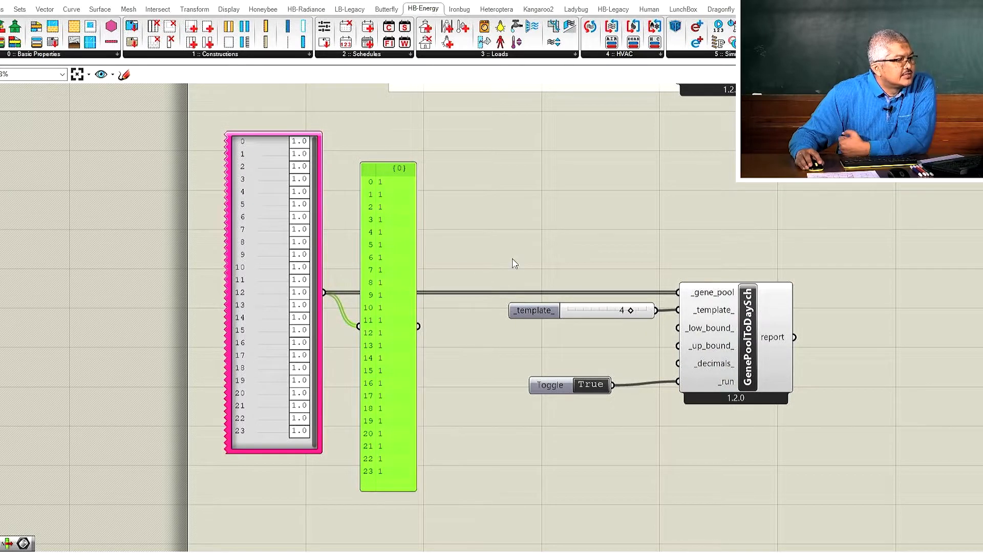
{"action": "double_click", "coordinate": [523, 250]}
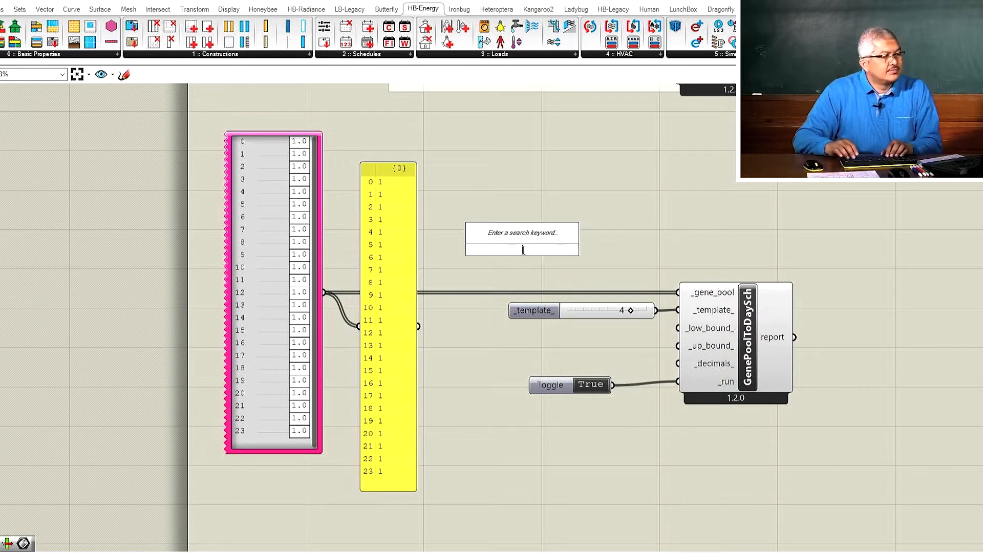
{"action": "type", "text": "//"}
{"action": "key", "text": "Return"}
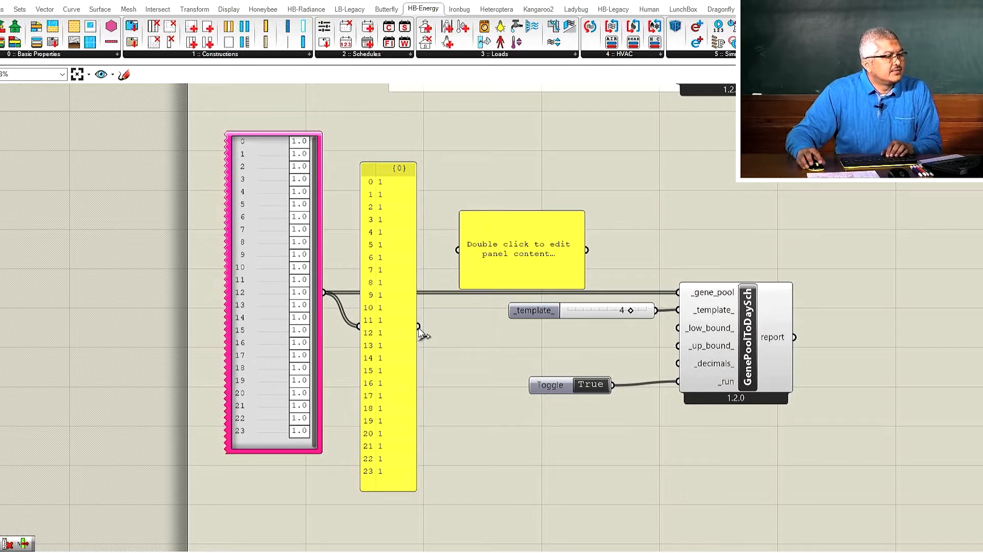
{"action": "left_click_drag", "start_coordinate": [418, 326], "coordinate": [458, 250]}
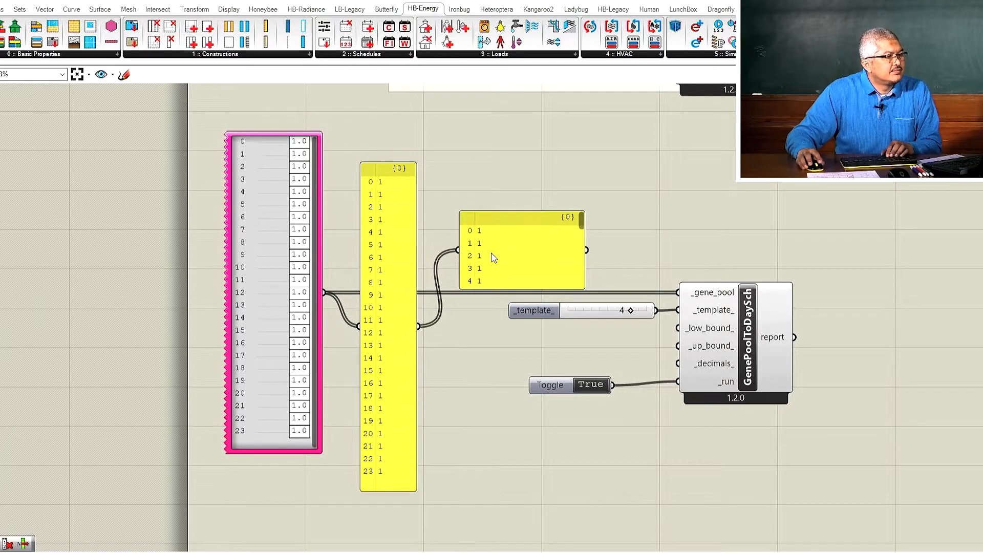
{"action": "left_click", "coordinate": [509, 226]}
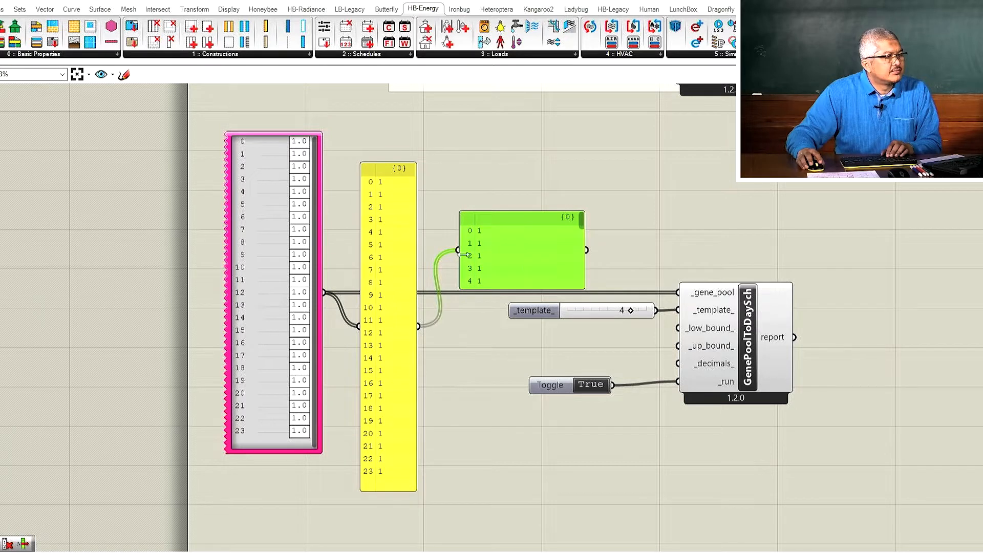
{"action": "left_click_drag", "start_coordinate": [457, 252], "coordinate": [419, 326], "text": "ctrl"}
{"action": "right_click", "coordinate": [395, 302]}
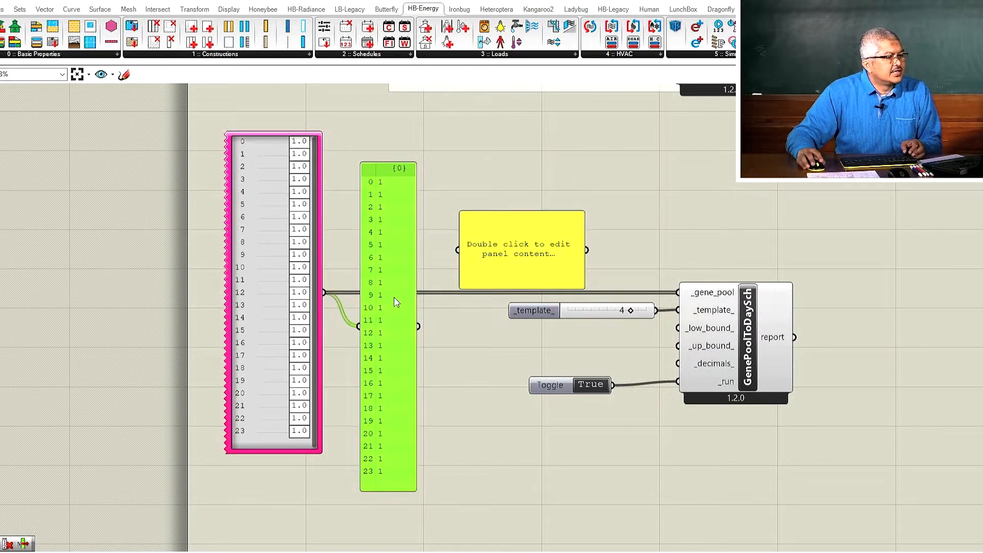
{"action": "left_click", "coordinate": [438, 524]}
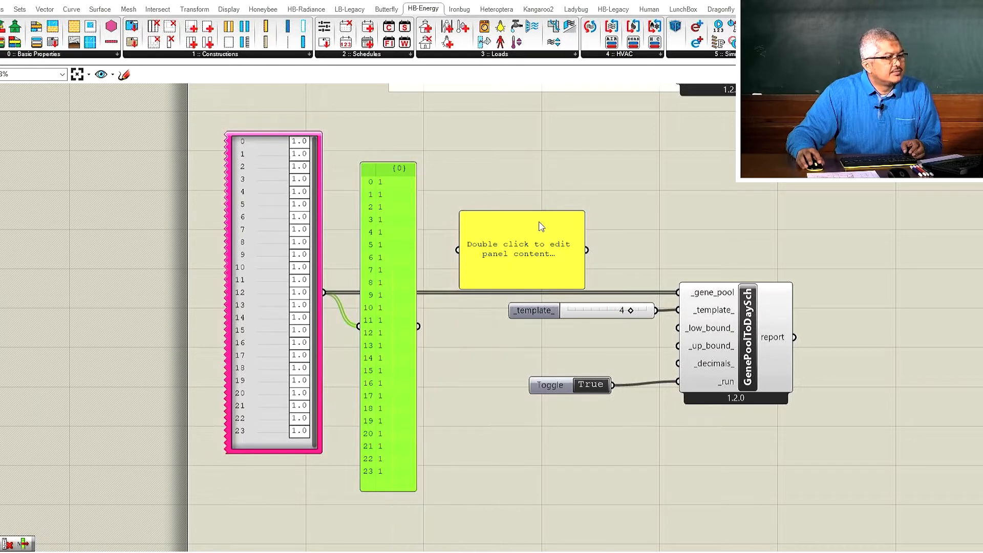
{"action": "double_click", "coordinate": [542, 227]}
{"action": "key", "text": "ctrl+v"}
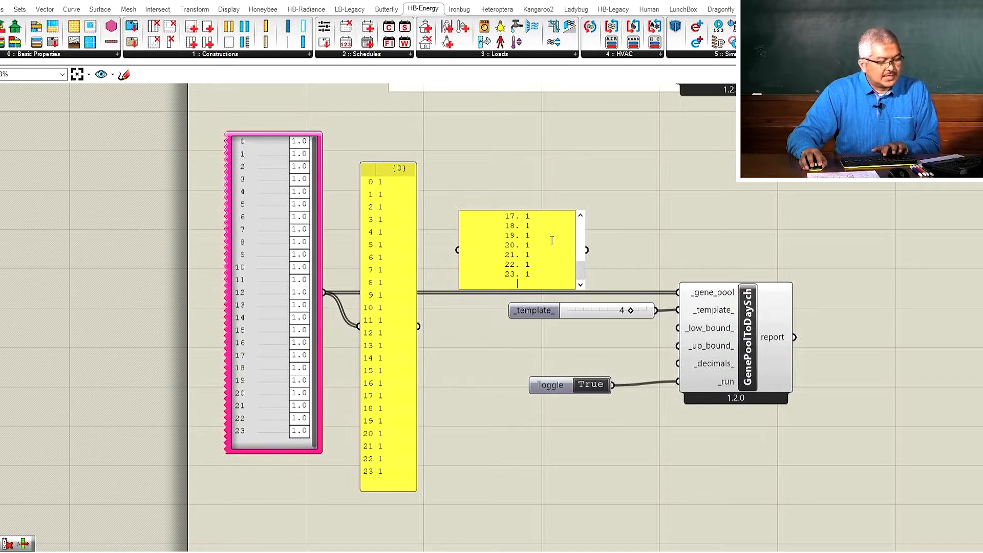
{"action": "key", "text": "ctrl+a"}
{"action": "key", "text": "BackSpace"}
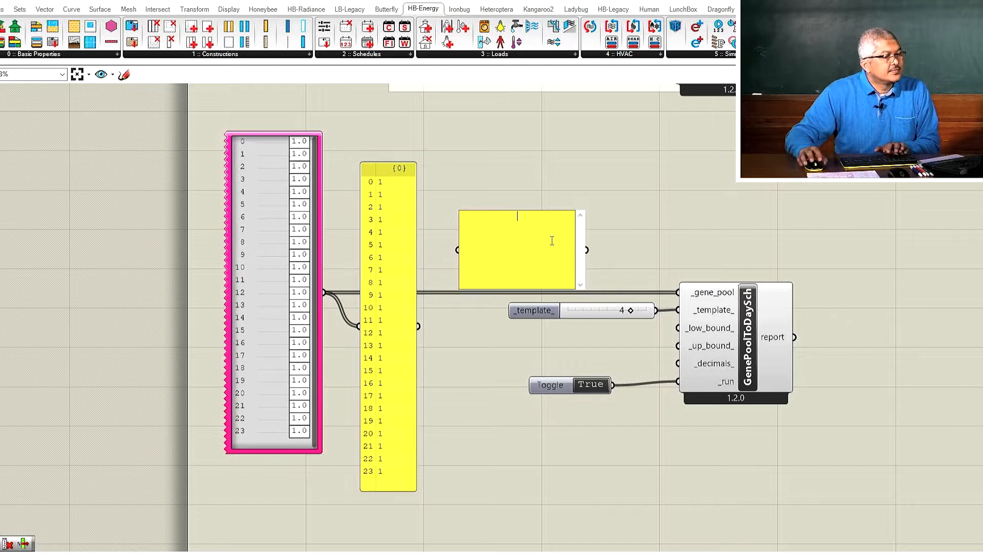
Copy only the data from the connected panel, paste it into the blank panel and remove the trailing empty line.
{"action": "right_click", "coordinate": [401, 306]}
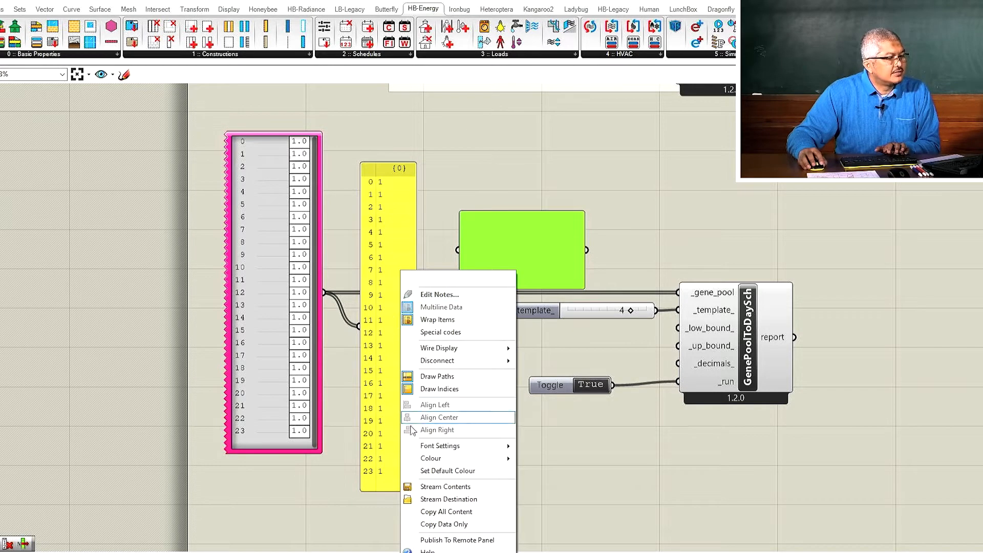
{"action": "left_click", "coordinate": [444, 524]}
{"action": "double_click", "coordinate": [531, 257]}
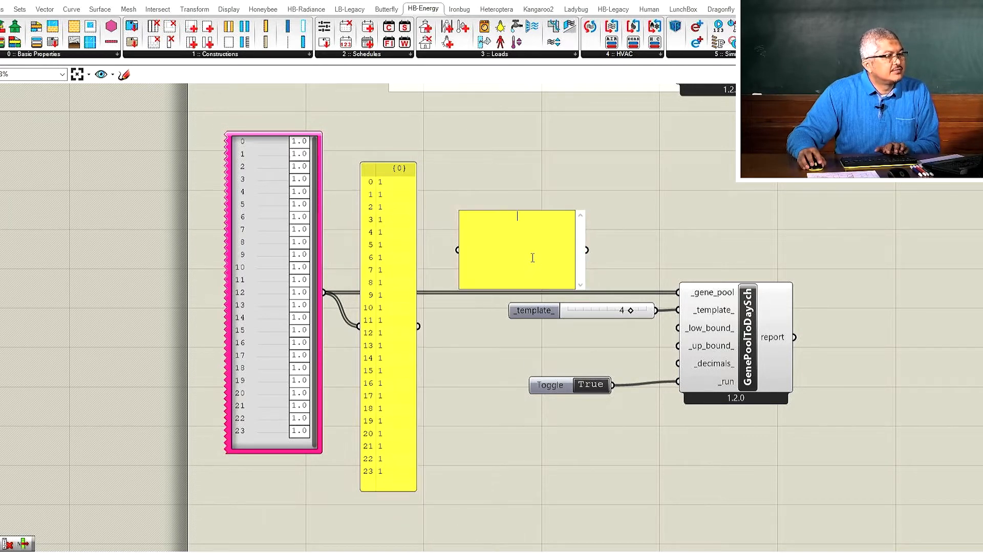
{"action": "key", "text": "ctrl+v"}
{"action": "key", "text": "BackSpace"}
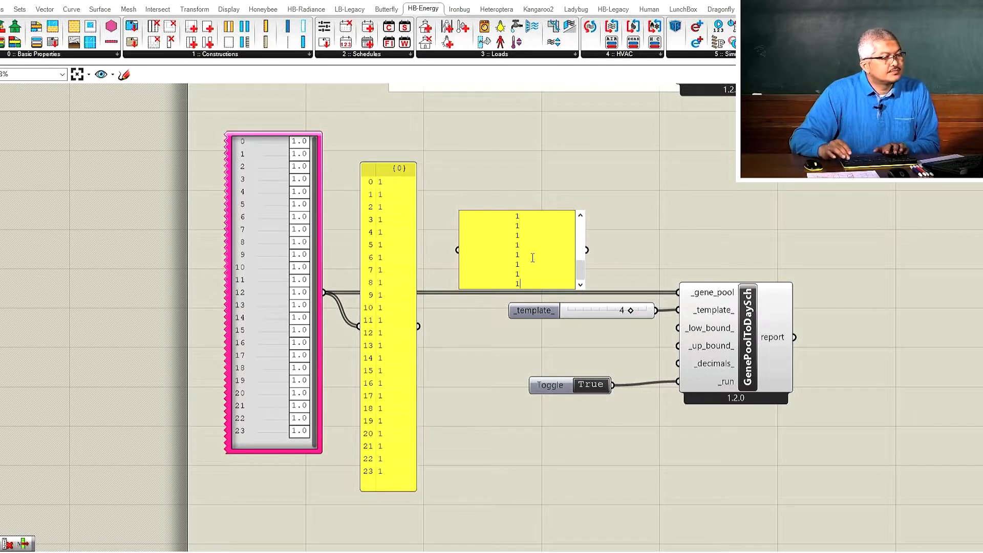
{"action": "left_click", "coordinate": [678, 254]}
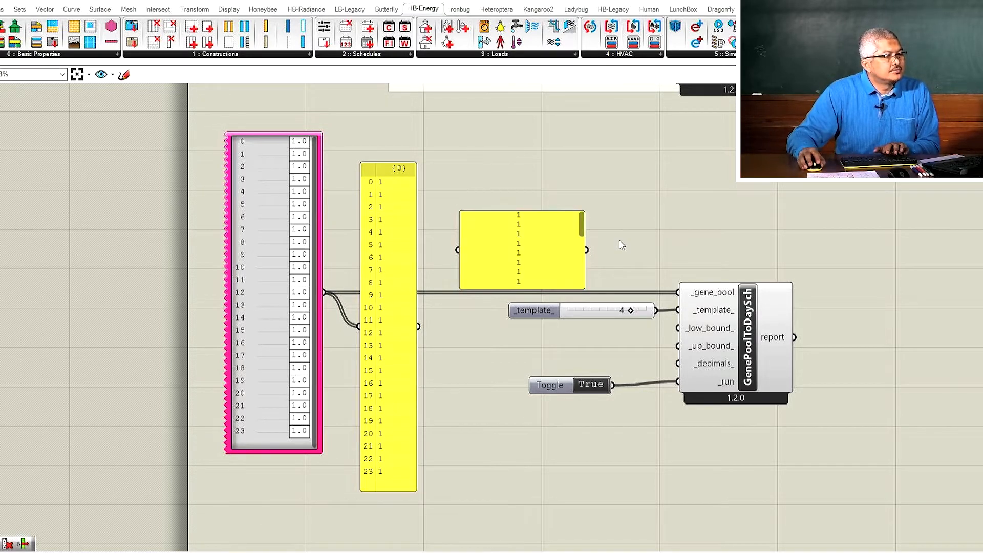
Turn off Multiline Data for the new pasted-values panel and move it beside the earlier one near the Create Weekly Schedule group.
{"action": "right_click", "coordinate": [556, 250]}
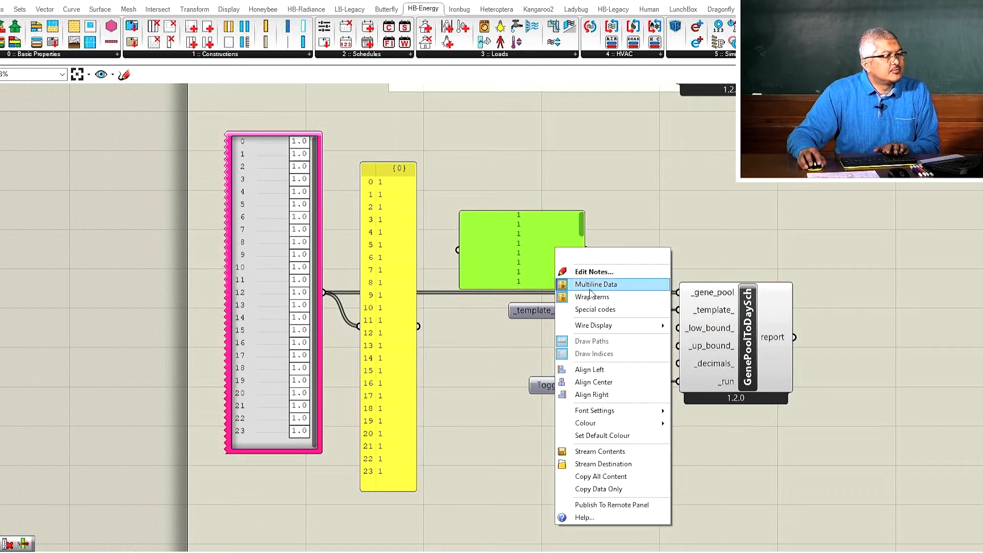
{"action": "left_click", "coordinate": [590, 288]}
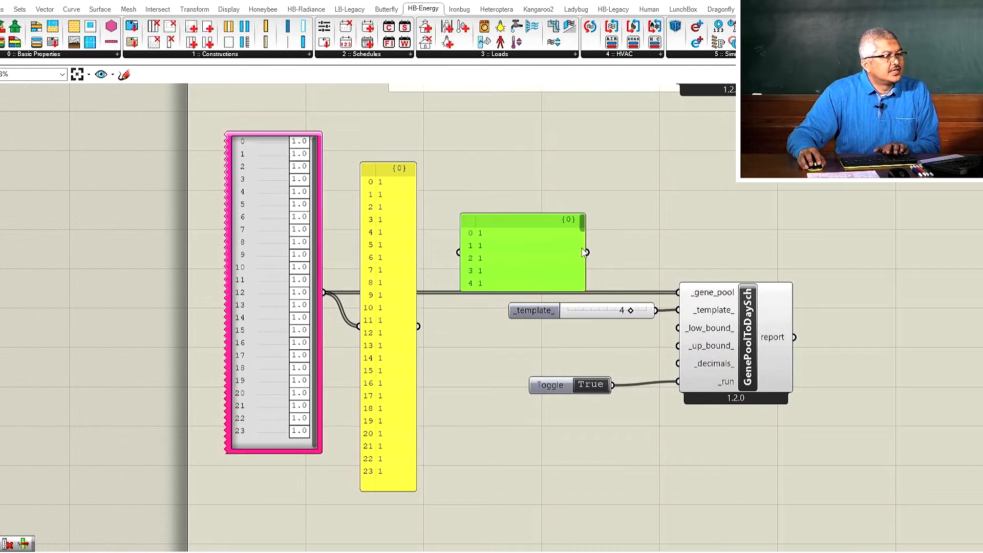
{"action": "scroll", "coordinate": [599, 256], "scroll_direction": "down", "scroll_amount": 3}
{"action": "scroll", "coordinate": [603, 298], "scroll_direction": "down", "scroll_amount": 4}
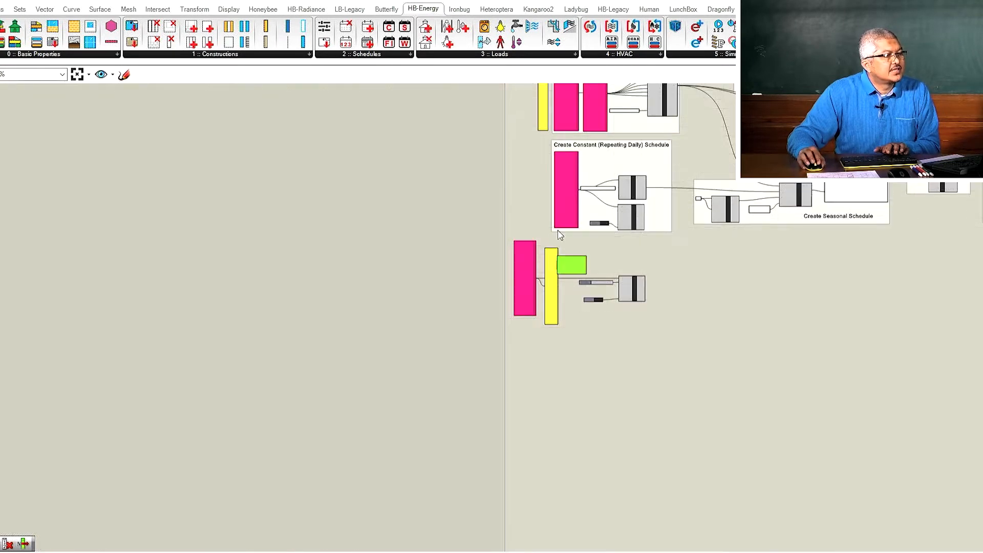
{"action": "scroll", "coordinate": [537, 156], "scroll_direction": "down", "scroll_amount": 3}
{"action": "left_click_drag", "start_coordinate": [538, 204], "coordinate": [535, 137]}
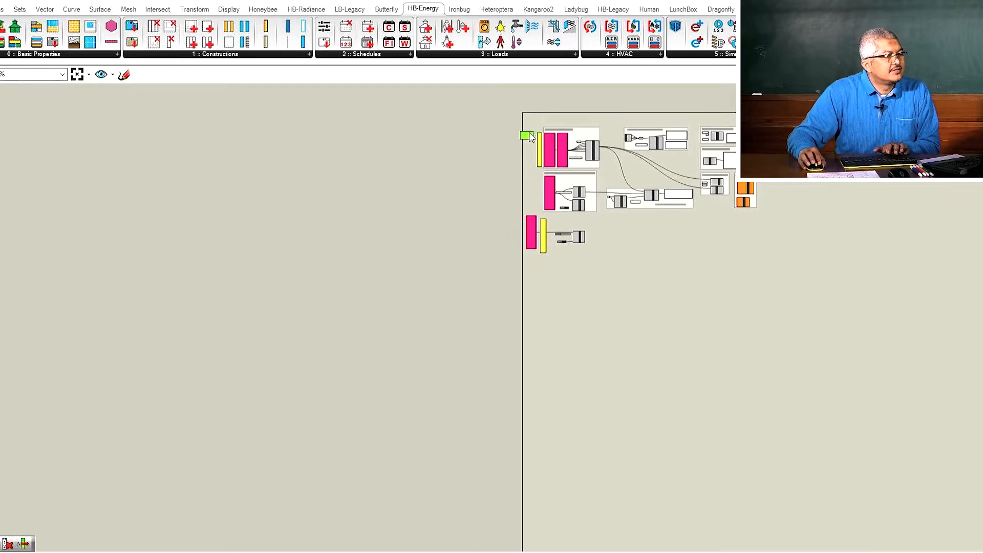
{"action": "scroll", "coordinate": [530, 136], "scroll_direction": "up", "scroll_amount": 7}
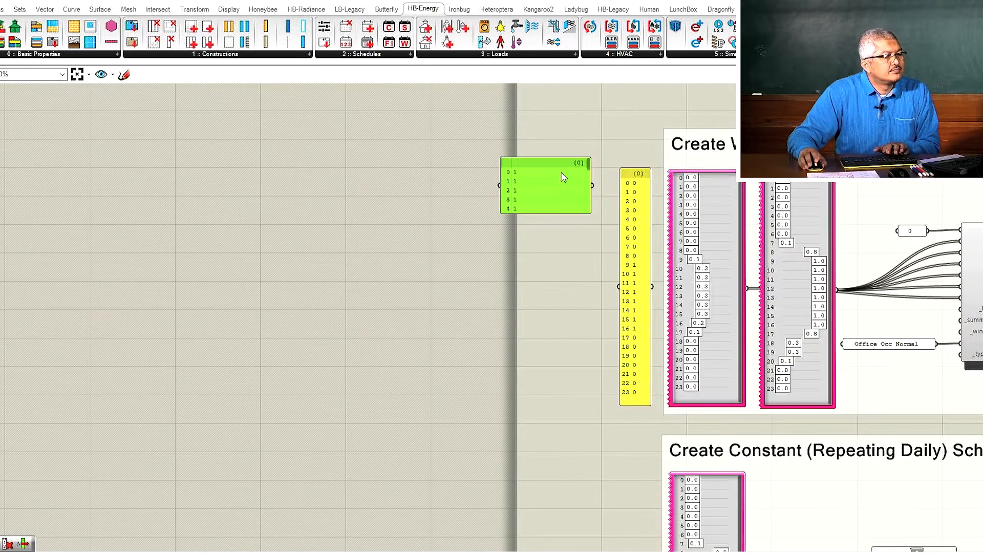
{"action": "scroll", "coordinate": [564, 177], "scroll_direction": "up", "scroll_amount": 3}
{"action": "scroll", "coordinate": [564, 242], "scroll_direction": "down", "scroll_amount": 2}
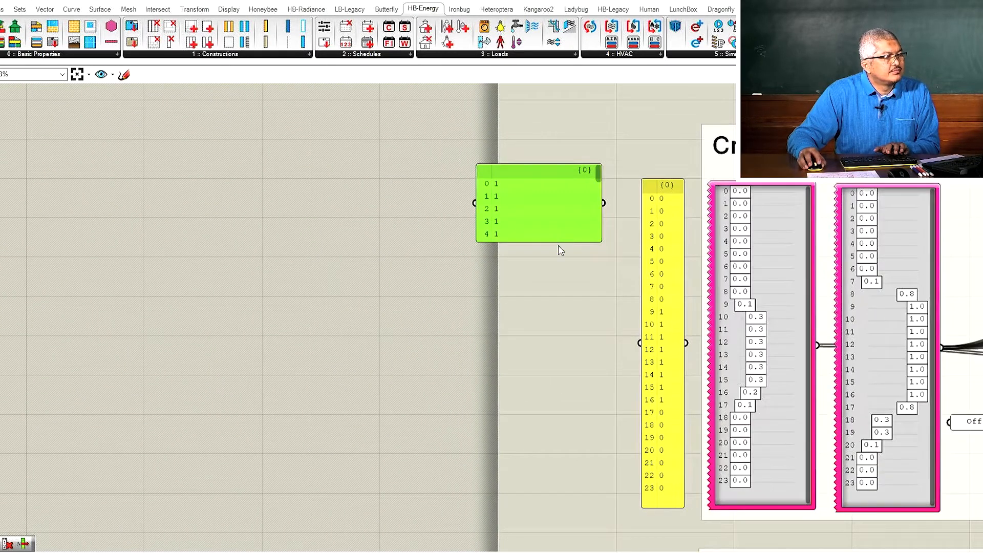
Resize the all-ones static panel so all 24 values fit in a narrow column and place it beside the earlier static panel.
{"action": "left_click_drag", "start_coordinate": [559, 241], "coordinate": [586, 513]}
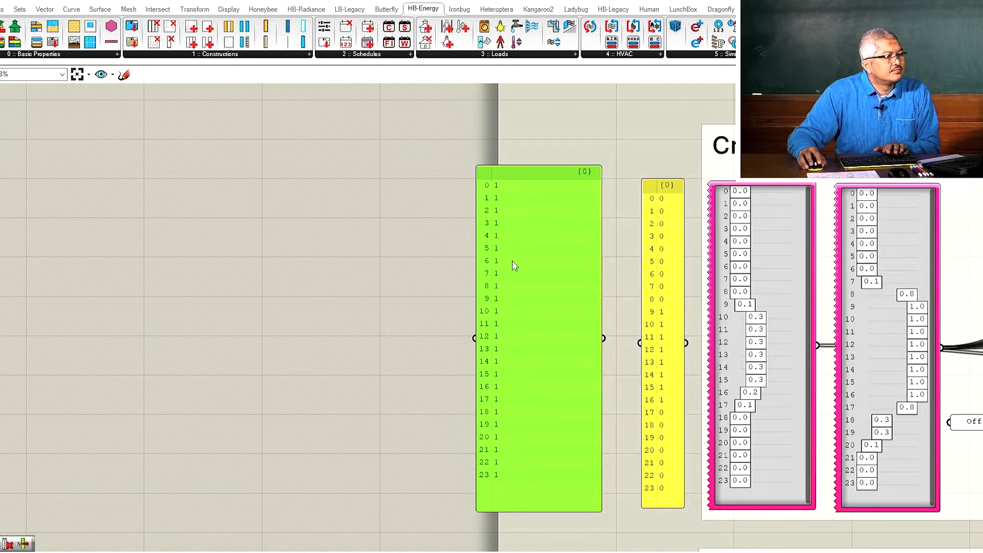
{"action": "left_click_drag", "start_coordinate": [518, 292], "coordinate": [557, 295]}
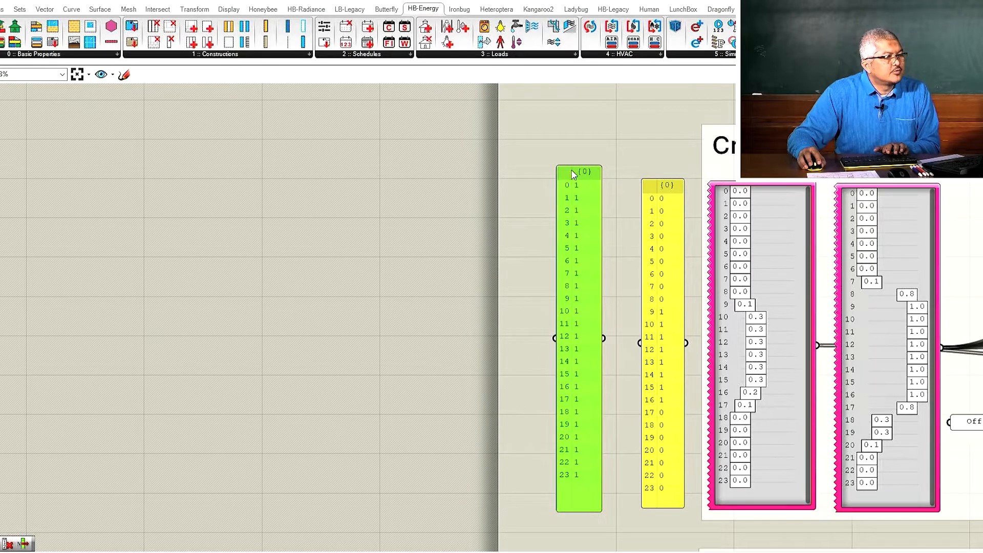
{"action": "left_click_drag", "start_coordinate": [577, 170], "coordinate": [595, 186]}
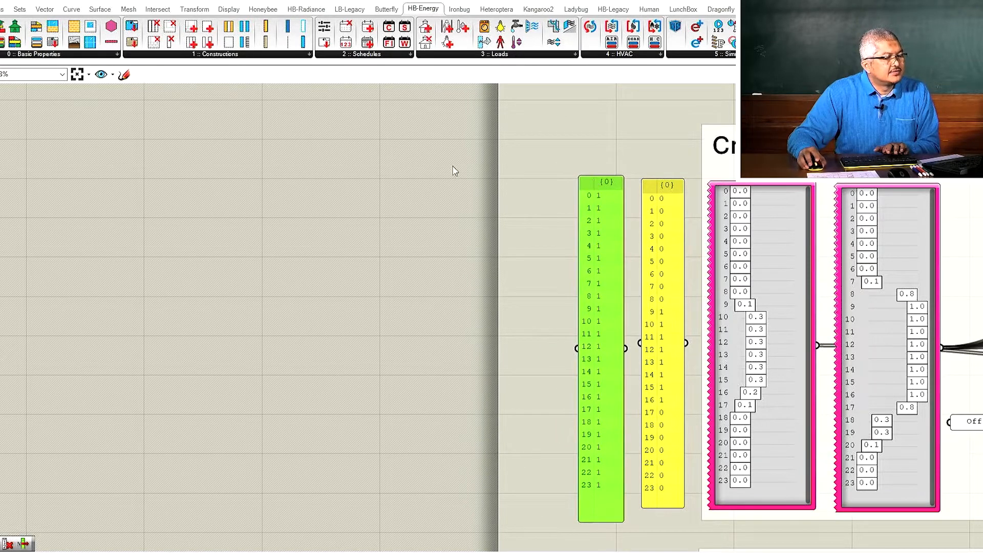
Set the template slider of the lower GenePoolToDaySch component to 5.
{"action": "scroll", "coordinate": [465, 241], "scroll_direction": "down", "scroll_amount": 4}
{"action": "scroll", "coordinate": [463, 282], "scroll_direction": "down", "scroll_amount": 3}
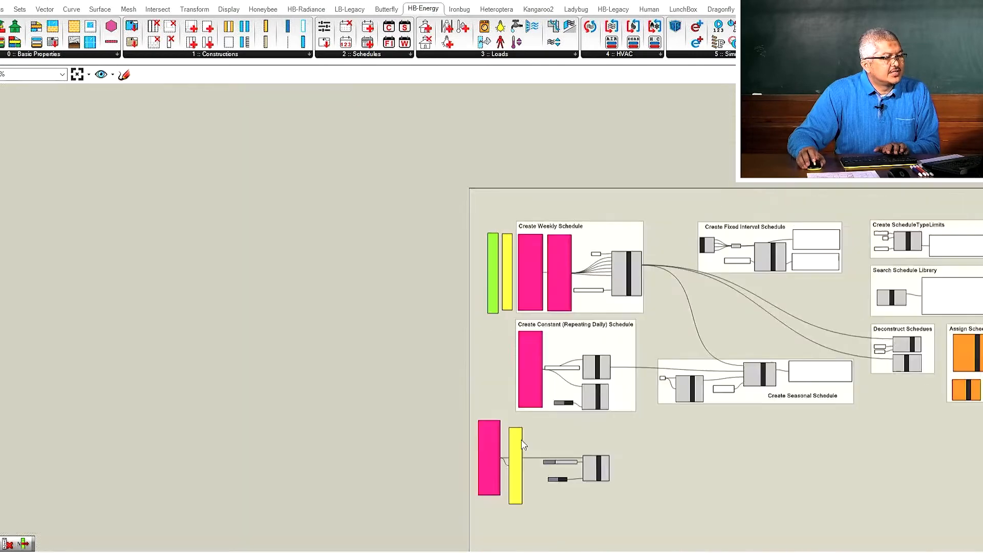
{"action": "scroll", "coordinate": [521, 474], "scroll_direction": "up", "scroll_amount": 3}
{"action": "scroll", "coordinate": [515, 291], "scroll_direction": "down", "scroll_amount": 4}
{"action": "scroll", "coordinate": [506, 394], "scroll_direction": "up", "scroll_amount": 4}
{"action": "scroll", "coordinate": [541, 303], "scroll_direction": "up", "scroll_amount": 4}
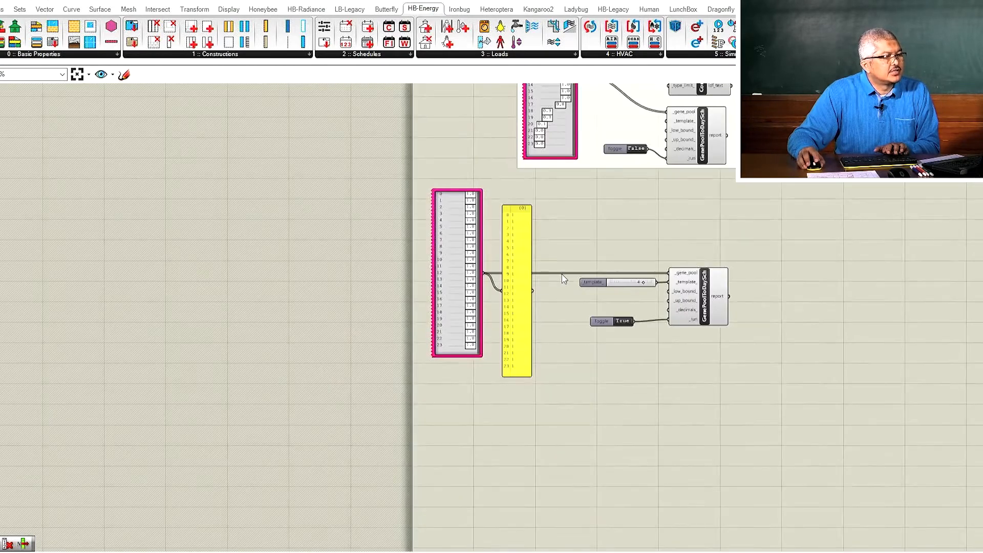
{"action": "left_click_drag", "start_coordinate": [767, 275], "coordinate": [791, 272]}
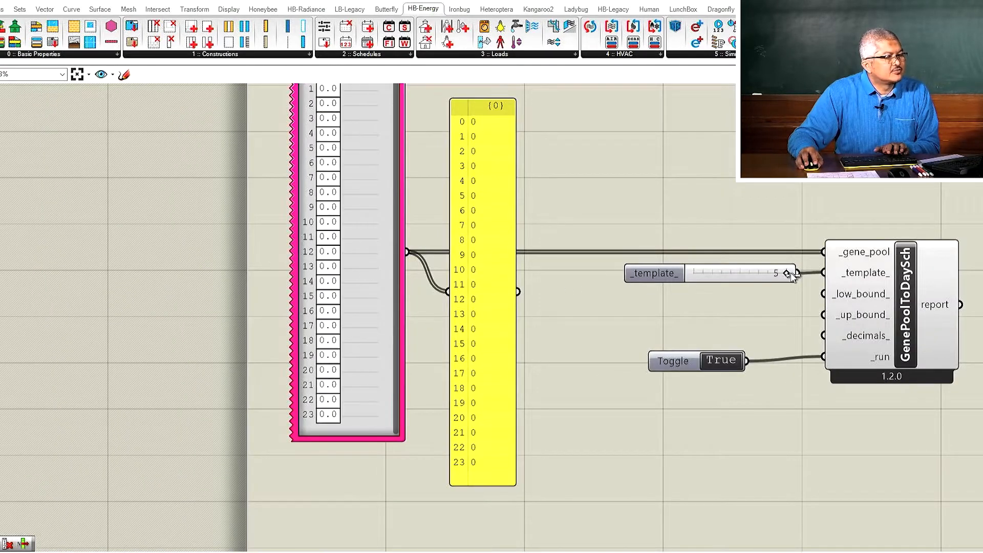
Copy only the data from the Gene Pool's connected panel and paste it into a new blank panel, leaving no trailing empty line.
{"action": "right_click", "coordinate": [487, 256]}
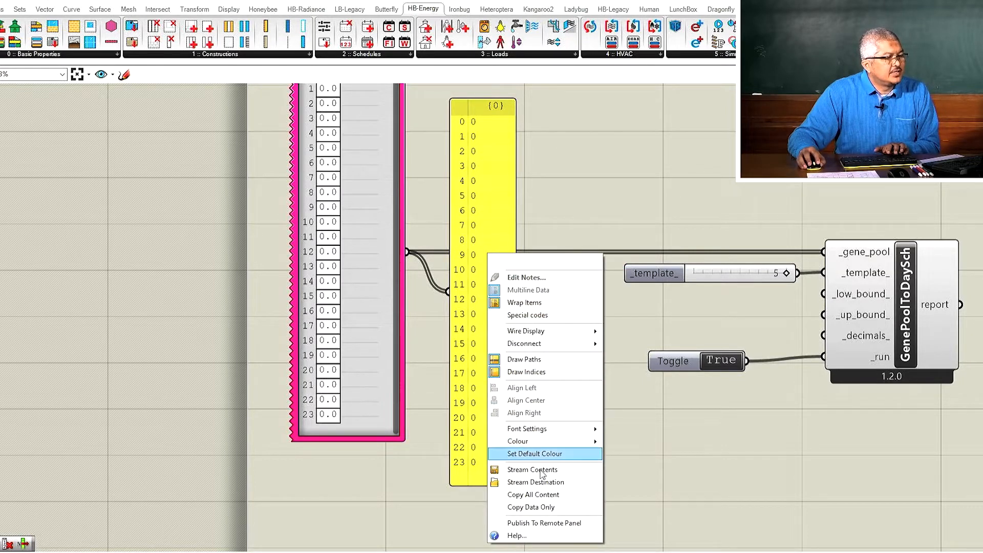
{"action": "left_click", "coordinate": [546, 507]}
{"action": "double_click", "coordinate": [661, 191]}
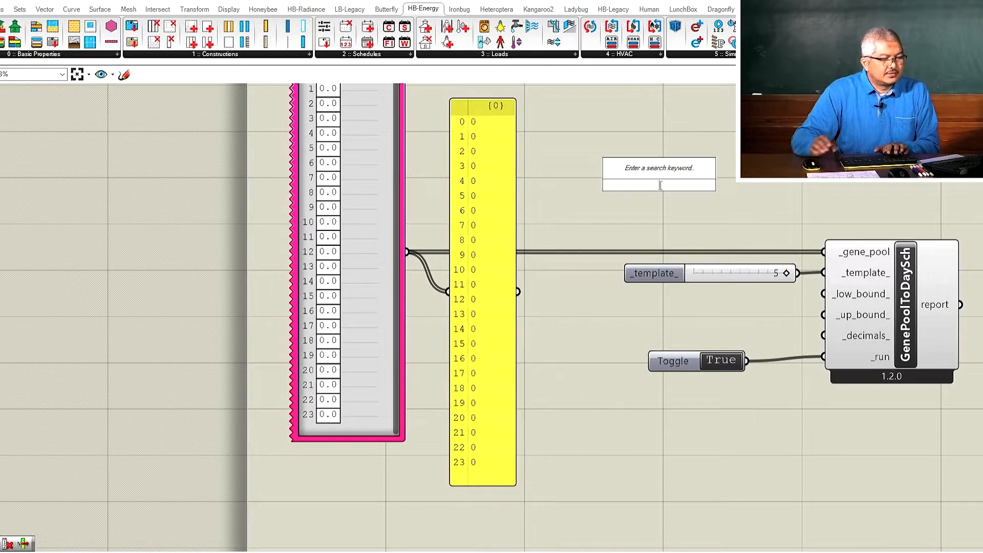
{"action": "type", "text": "panel"}
{"action": "key", "text": "Return"}
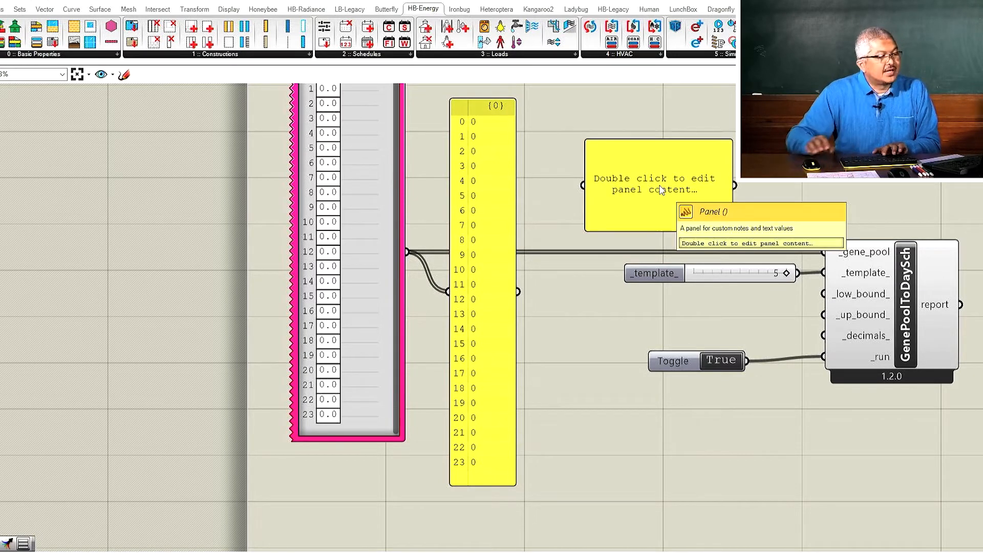
{"action": "double_click", "coordinate": [662, 189]}
{"action": "key", "text": "ctrl+v"}
{"action": "type", "text": "0"}
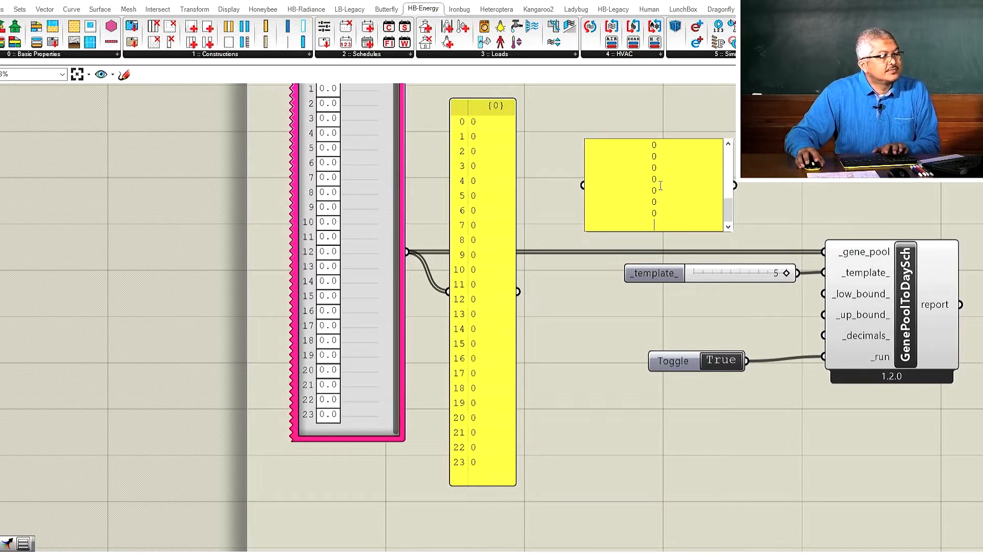
{"action": "left_click", "coordinate": [786, 186]}
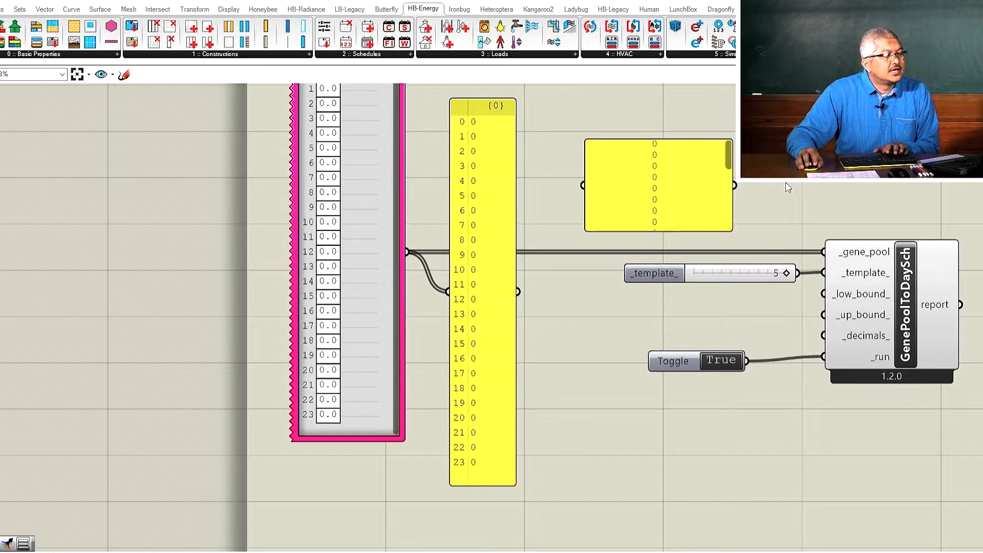
Turn off Multiline Data for the new all-zeros panel and move it beside the two static panels near the Create Weekly Schedule group.
{"action": "left_click", "coordinate": [693, 188]}
{"action": "right_click", "coordinate": [693, 185]}
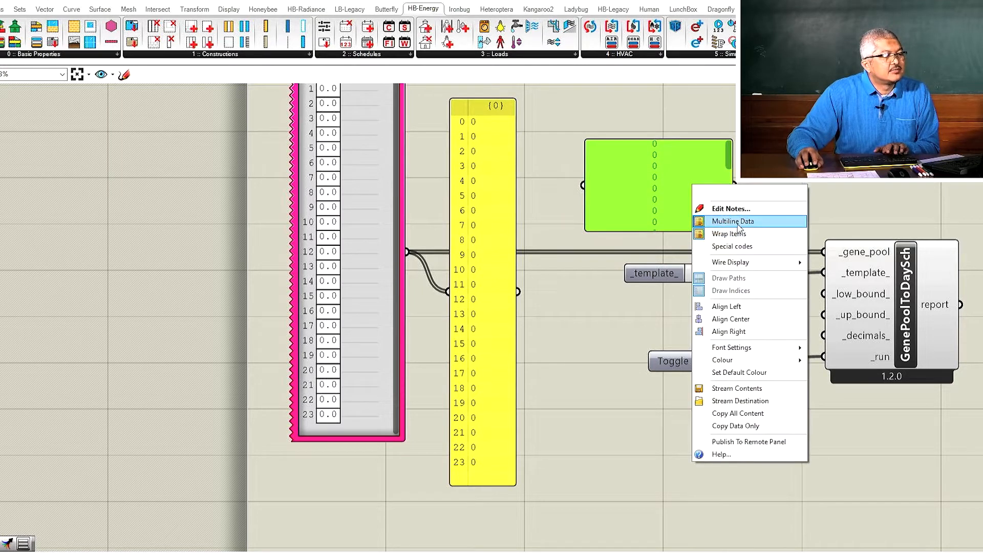
{"action": "left_click", "coordinate": [733, 221]}
{"action": "scroll", "coordinate": [698, 338], "scroll_direction": "down", "scroll_amount": 5}
{"action": "scroll", "coordinate": [699, 290], "scroll_direction": "down", "scroll_amount": 2}
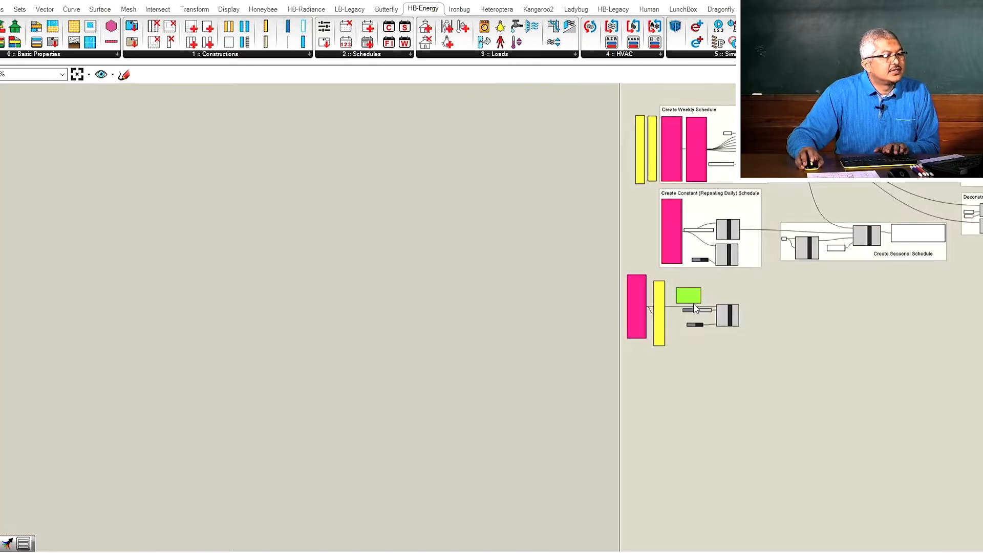
{"action": "left_click_drag", "start_coordinate": [695, 296], "coordinate": [626, 124]}
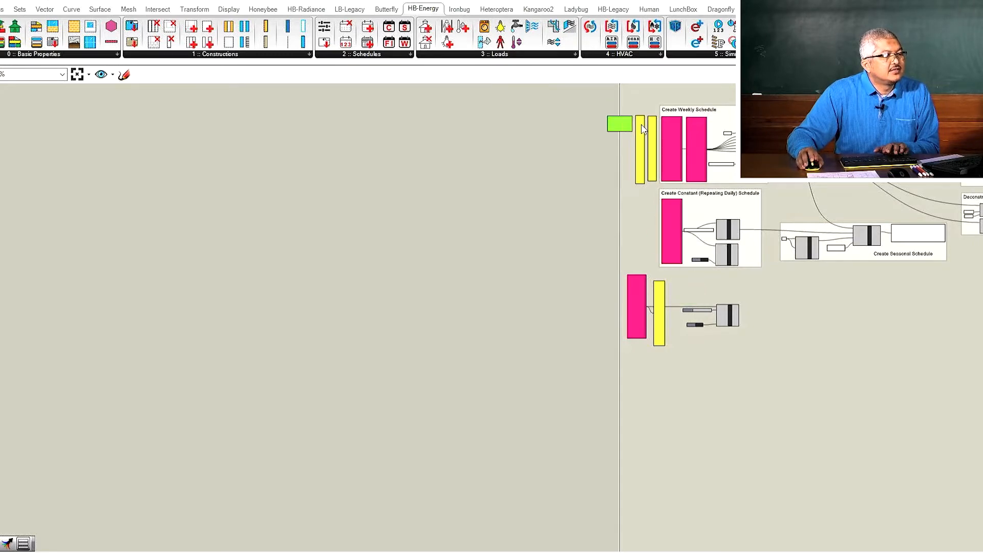
Resize the all-zeros panel so all 24 values fit in a narrow column and line it up with the other static panels.
{"action": "scroll", "coordinate": [643, 128], "scroll_direction": "up", "scroll_amount": 6}
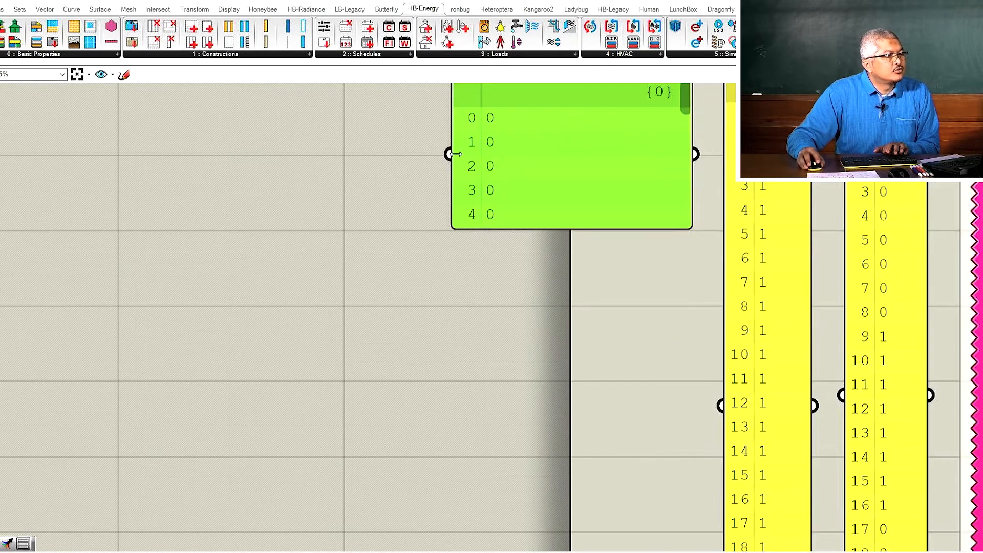
{"action": "left_click_drag", "start_coordinate": [454, 137], "coordinate": [607, 146]}
{"action": "scroll", "coordinate": [641, 241], "scroll_direction": "down", "scroll_amount": 1}
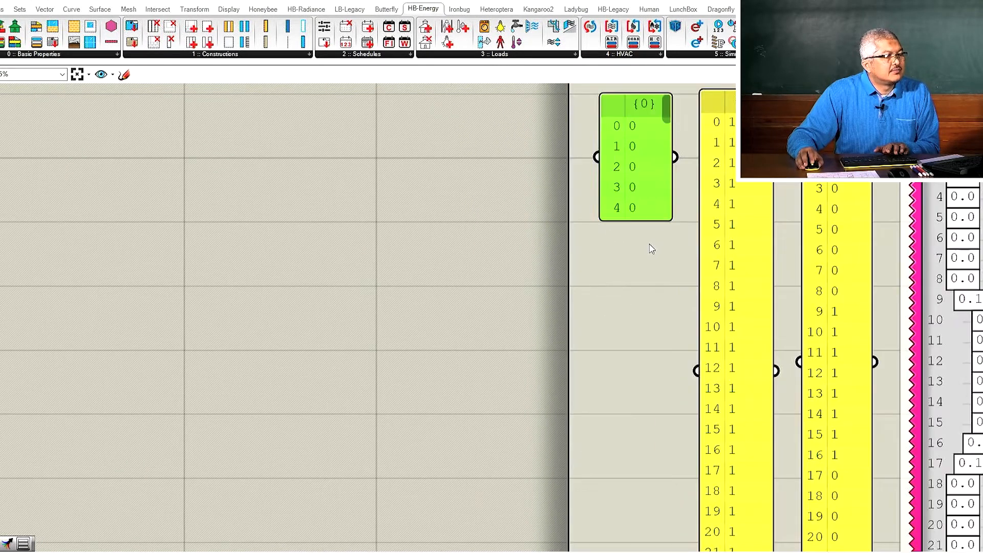
{"action": "scroll", "coordinate": [641, 221], "scroll_direction": "down", "scroll_amount": 1}
{"action": "left_click_drag", "start_coordinate": [642, 220], "coordinate": [649, 483]}
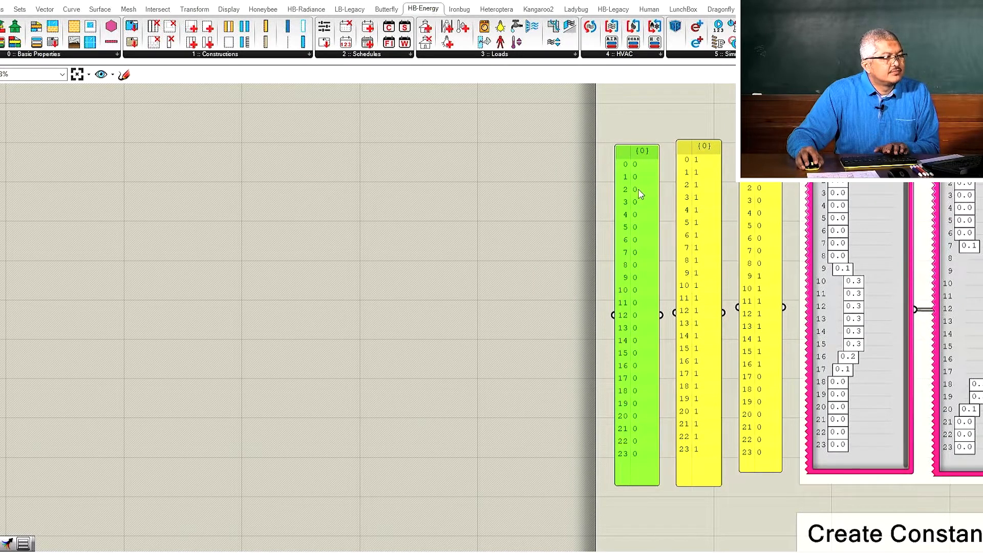
{"action": "left_click_drag", "start_coordinate": [637, 154], "coordinate": [630, 153]}
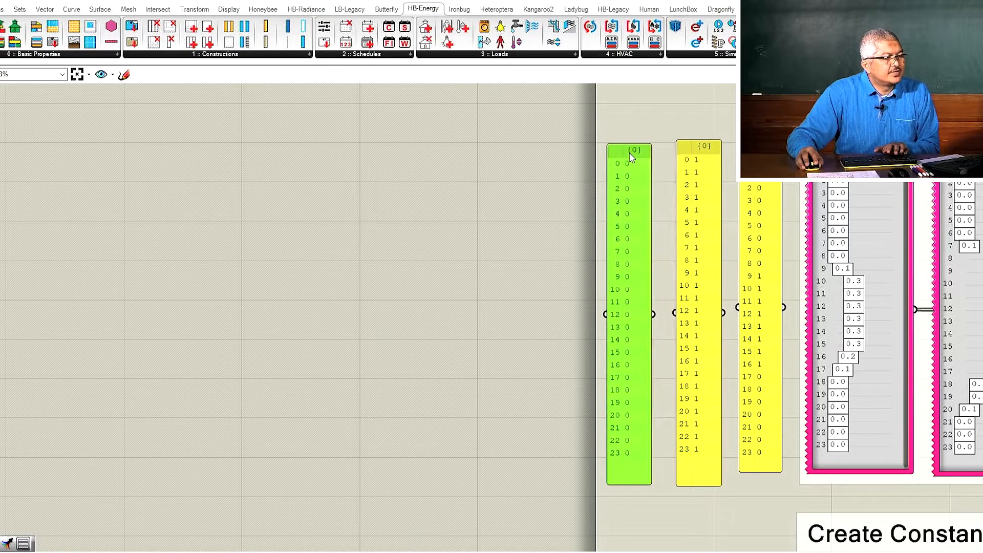
Examine which day inputs of the WeeklySchedule component are fed by the second Gene Pool in the Create Weekly Schedule group.
{"action": "scroll", "coordinate": [315, 146], "scroll_direction": "down", "scroll_amount": 2}
{"action": "scroll", "coordinate": [466, 169], "scroll_direction": "down", "scroll_amount": 2}
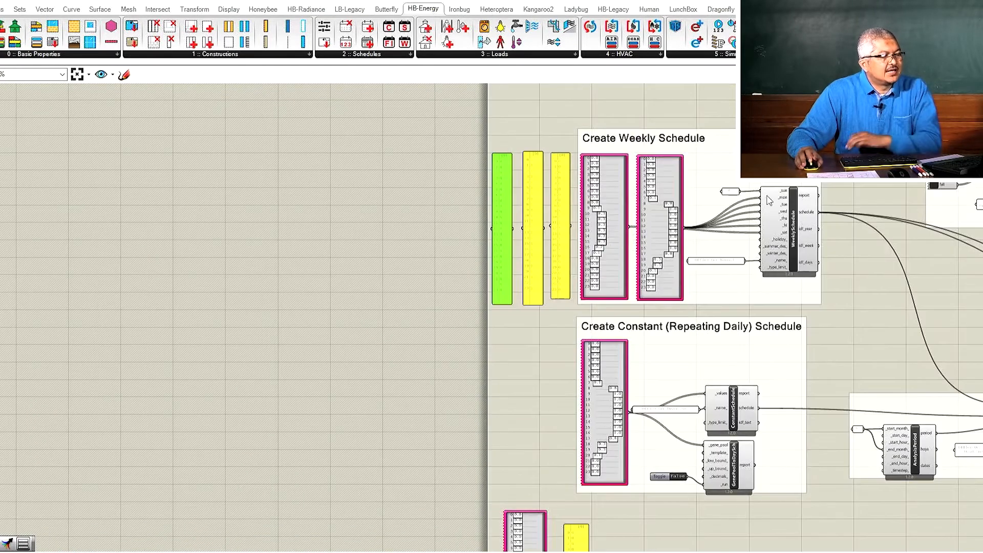
{"action": "scroll", "coordinate": [618, 144], "scroll_direction": "up", "scroll_amount": 5}
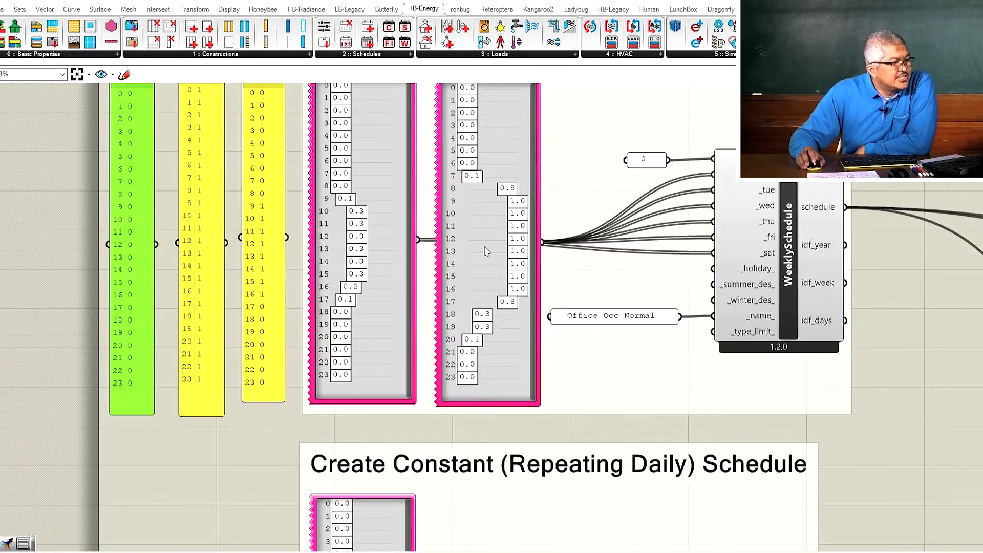
{"action": "scroll", "coordinate": [485, 245], "scroll_direction": "down", "scroll_amount": 2}
{"action": "left_click", "coordinate": [498, 158]}
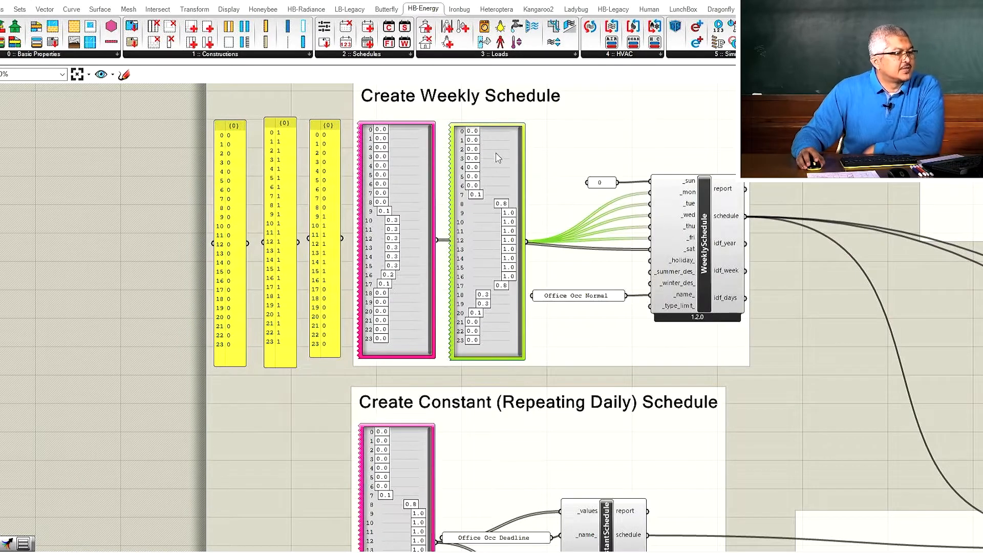
{"action": "scroll", "coordinate": [675, 234], "scroll_direction": "up", "scroll_amount": 2}
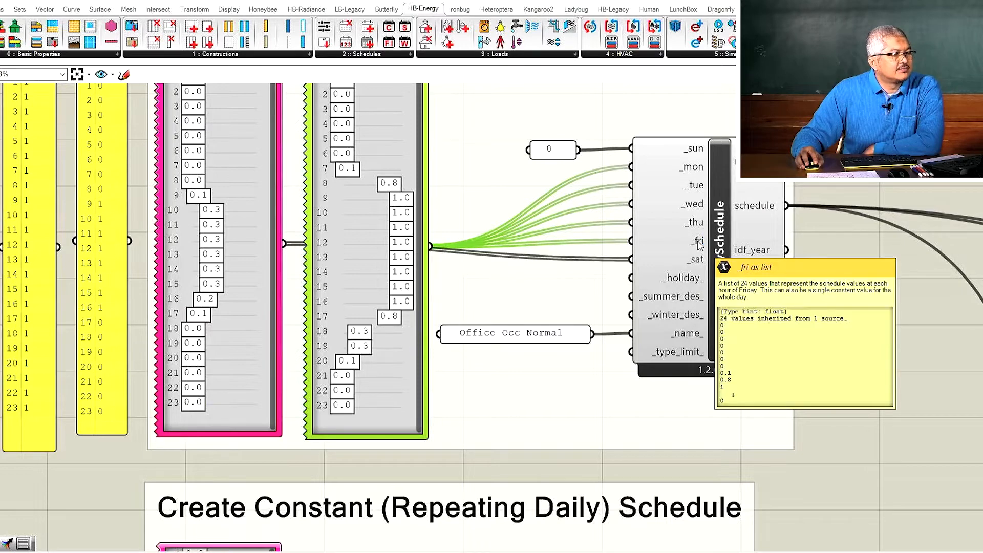
{"action": "scroll", "coordinate": [416, 217], "scroll_direction": "down", "scroll_amount": 2}
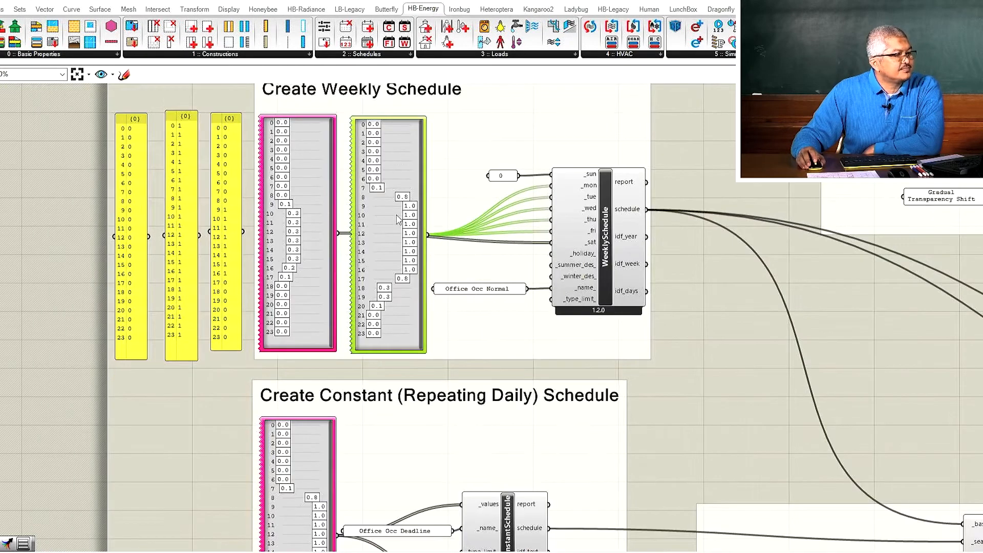
{"action": "scroll", "coordinate": [311, 199], "scroll_direction": "up", "scroll_amount": 1}
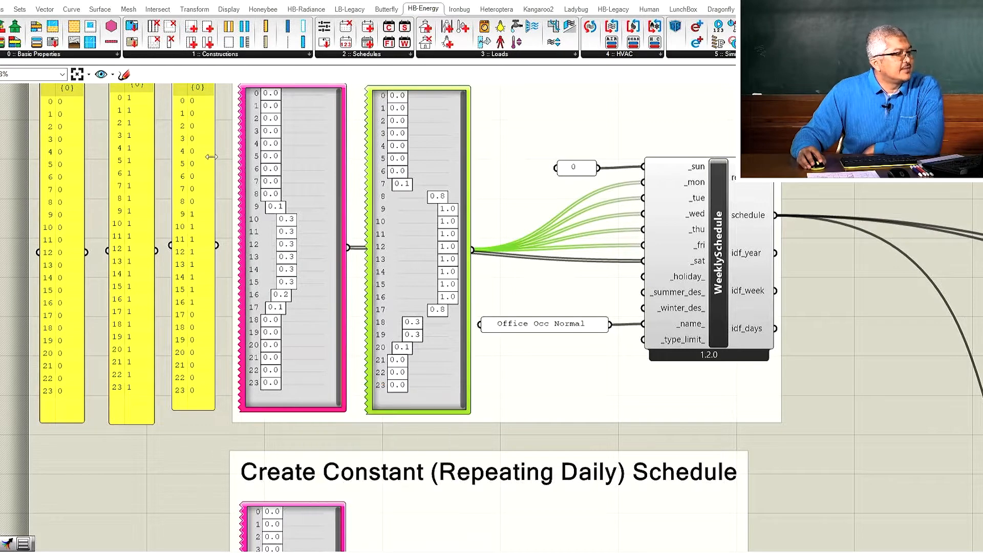
Lengthen the static panel nearest the Gene Pools to match the others and connect it to the _mon input of WeeklySchedule.
{"action": "left_click_drag", "start_coordinate": [188, 409], "coordinate": [189, 428]}
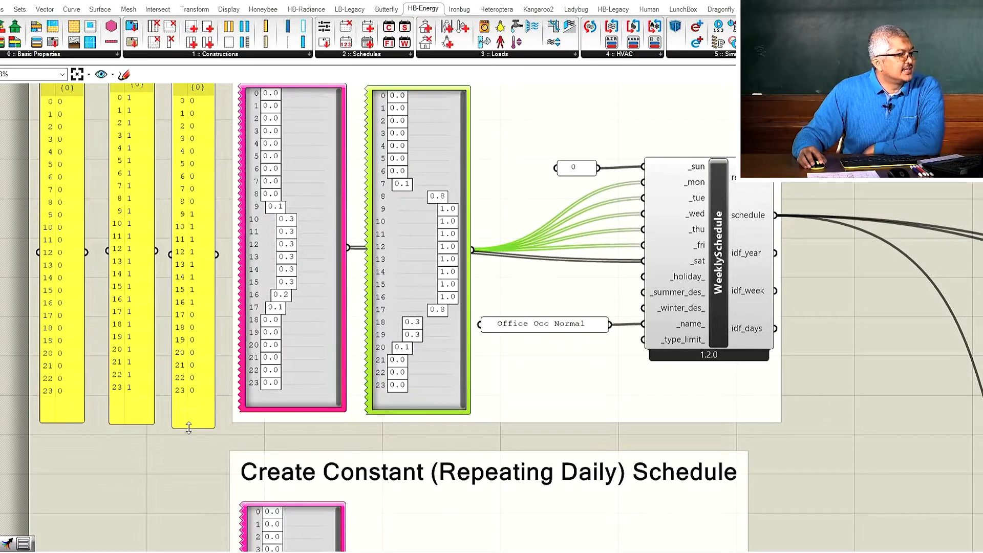
{"action": "left_click_drag", "start_coordinate": [217, 254], "coordinate": [628, 180]}
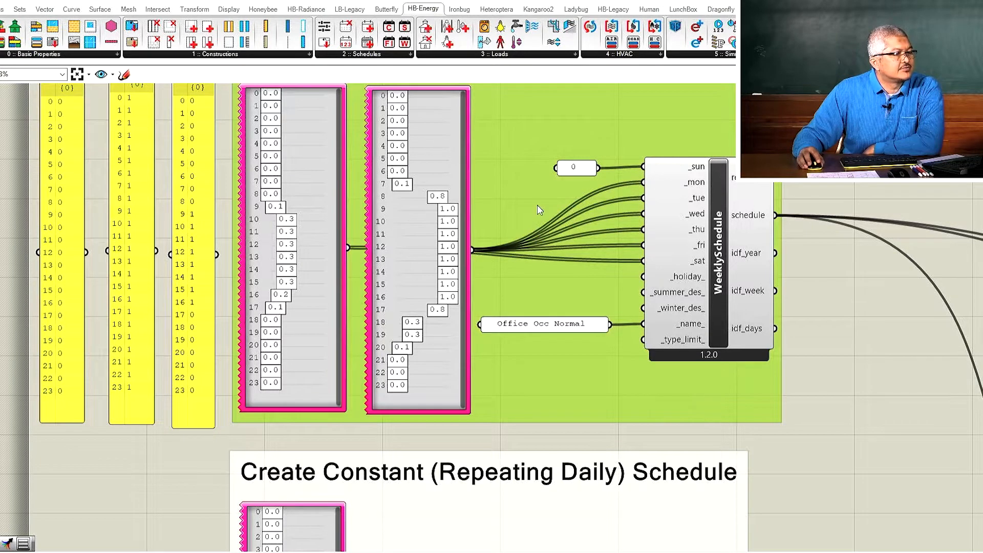
{"action": "left_click", "coordinate": [324, 284]}
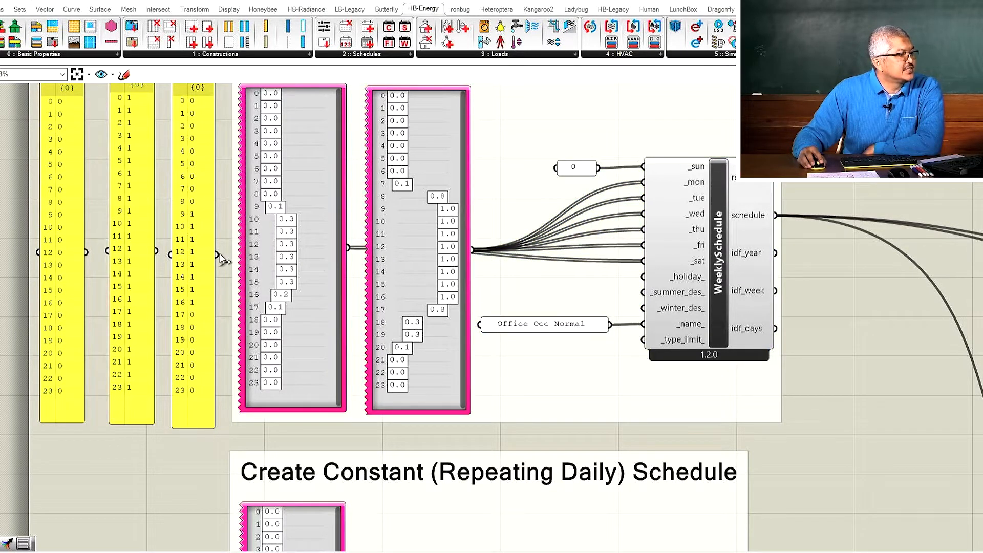
{"action": "left_click_drag", "start_coordinate": [218, 255], "coordinate": [643, 182]}
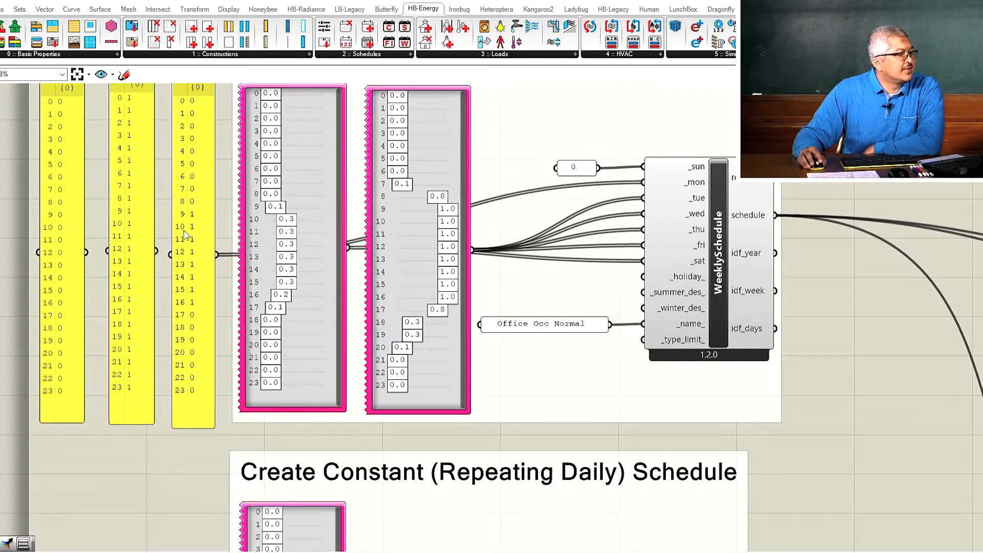
Connect the all-ones panel to WeeklySchedule's _summer_des_ input and the all-zeros panel to its _winter_des_ input.
{"action": "left_click_drag", "start_coordinate": [156, 252], "coordinate": [638, 294]}
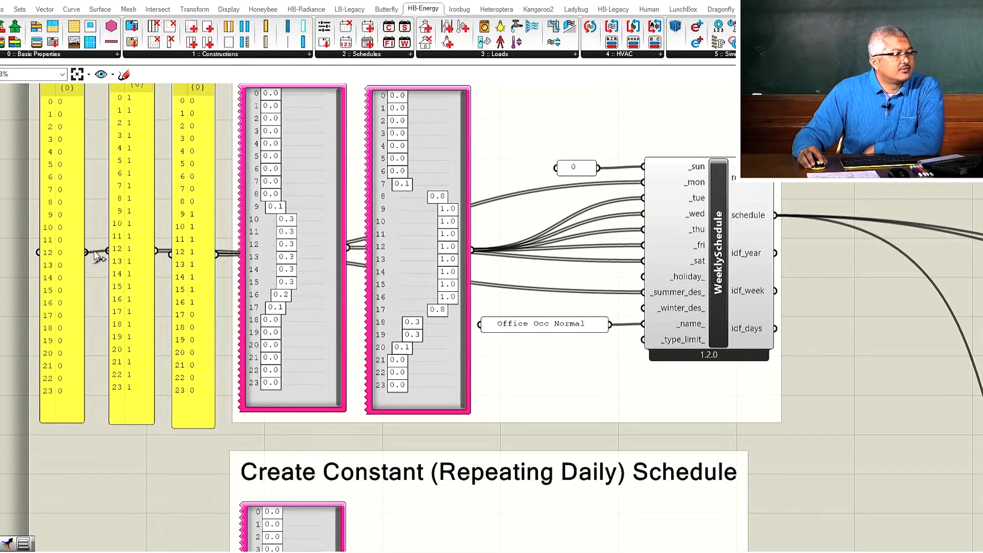
{"action": "left_click_drag", "start_coordinate": [86, 252], "coordinate": [637, 312]}
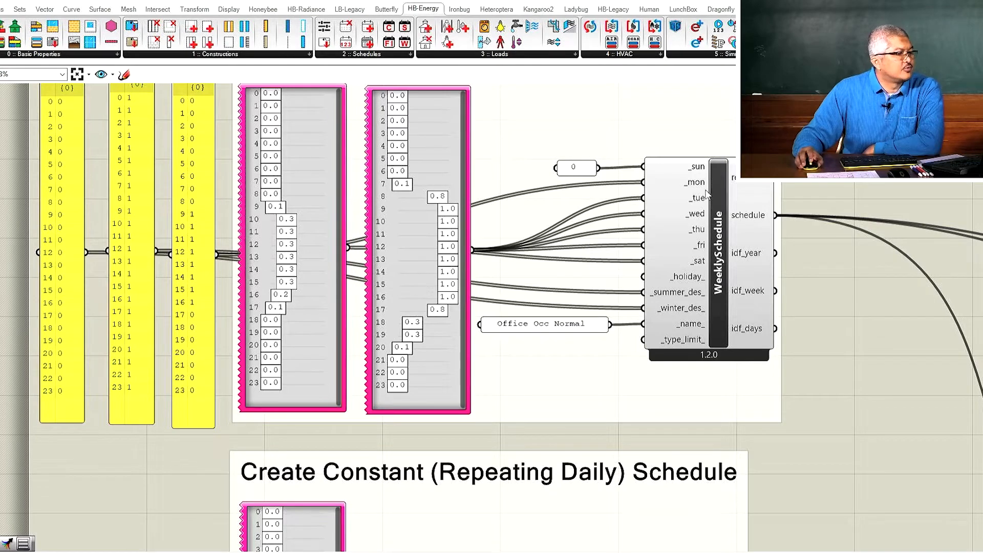
{"action": "scroll", "coordinate": [649, 312], "scroll_direction": "down", "scroll_amount": 3}
{"action": "scroll", "coordinate": [719, 268], "scroll_direction": "up", "scroll_amount": 2}
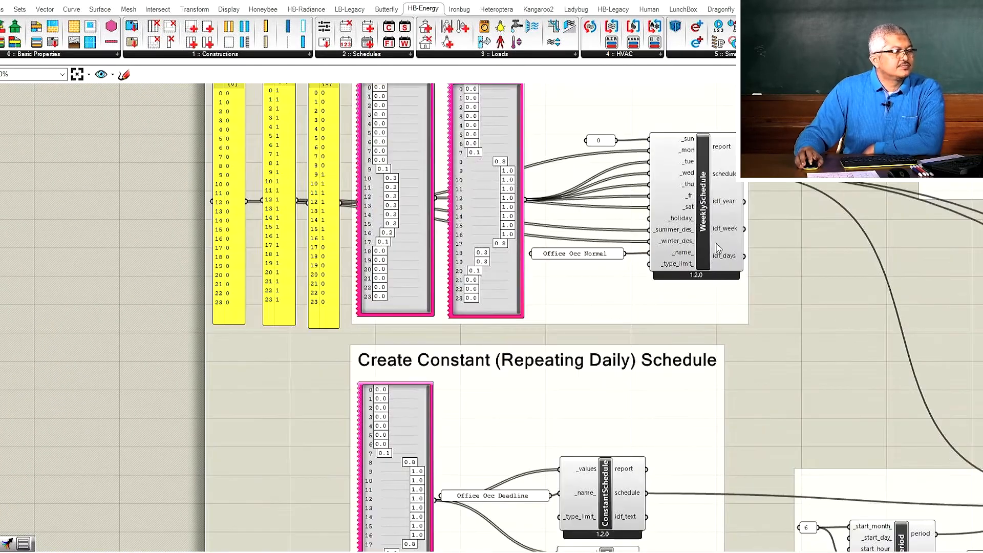
{"action": "scroll", "coordinate": [719, 269], "scroll_direction": "up", "scroll_amount": 2}
{"action": "scroll", "coordinate": [720, 269], "scroll_direction": "down", "scroll_amount": 2}
{"action": "scroll", "coordinate": [720, 269], "scroll_direction": "up", "scroll_amount": 2}
{"action": "scroll", "coordinate": [732, 134], "scroll_direction": "up", "scroll_amount": 1}
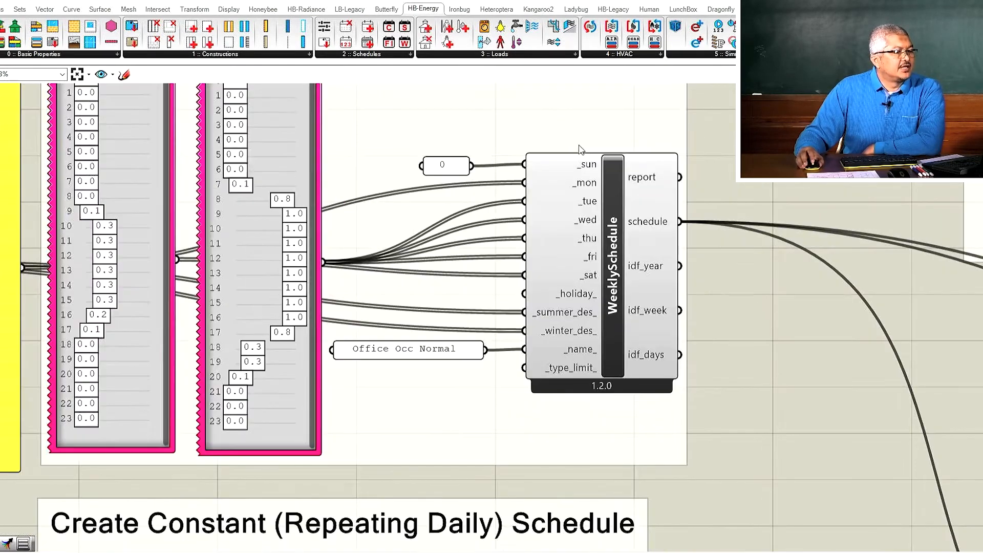
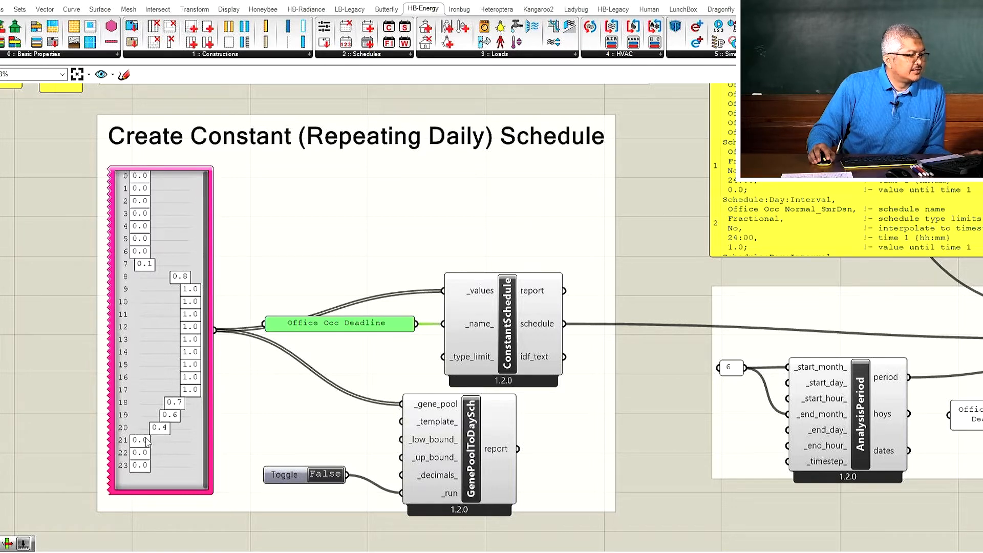
Set the hour 21 value to 0.2 in the Gene Pool of the Create Constant (Repeating Daily) Schedule group.
{"action": "left_click_drag", "start_coordinate": [143, 443], "coordinate": [153, 445]}
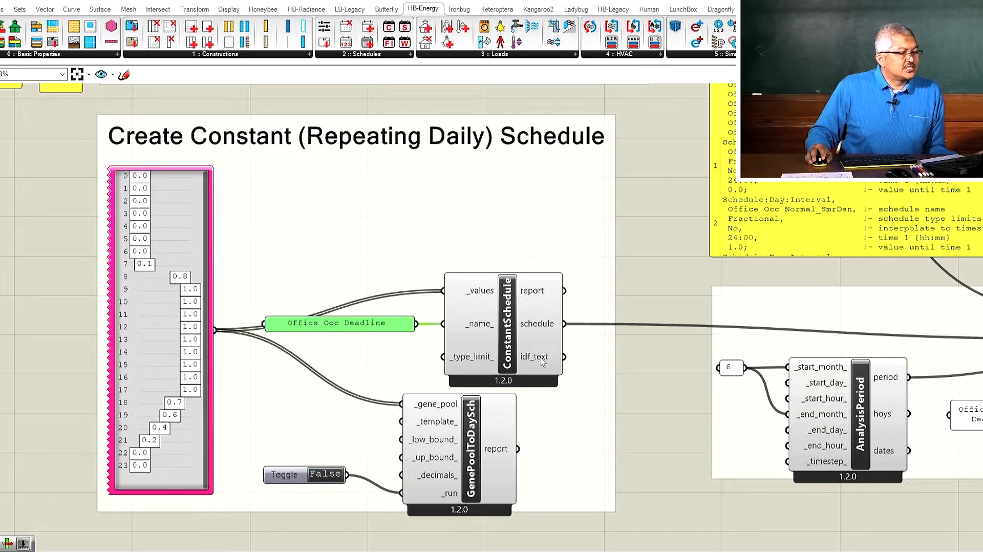
{"action": "scroll", "coordinate": [164, 294], "scroll_direction": "down", "scroll_amount": 3}
{"action": "scroll", "coordinate": [489, 370], "scroll_direction": "up", "scroll_amount": 1}
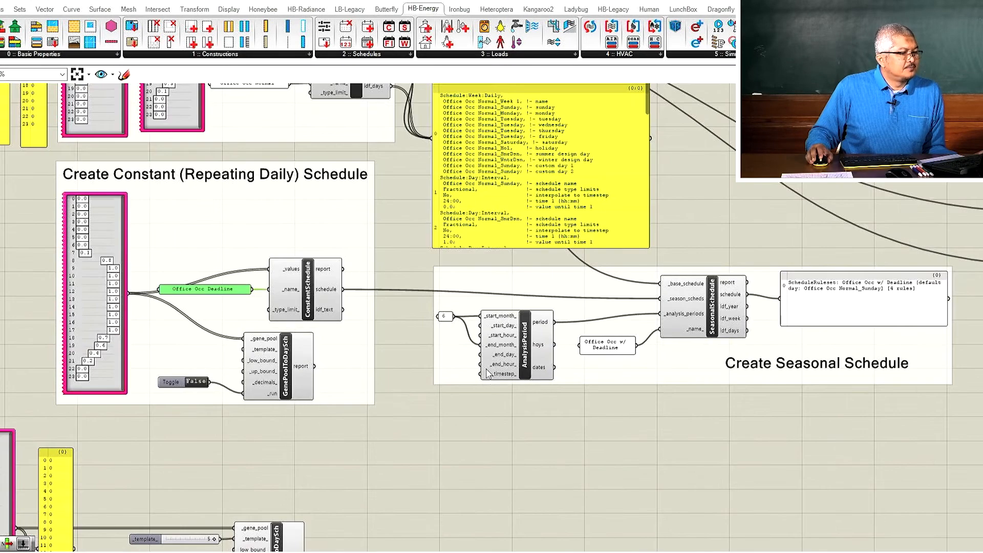
Add a panel below the Create Seasonal Schedule group, connect ConstantSchedule's idf_text output to it, and widen and heighten it.
{"action": "scroll", "coordinate": [368, 287], "scroll_direction": "up", "scroll_amount": 4}
{"action": "scroll", "coordinate": [380, 298], "scroll_direction": "down", "scroll_amount": 3}
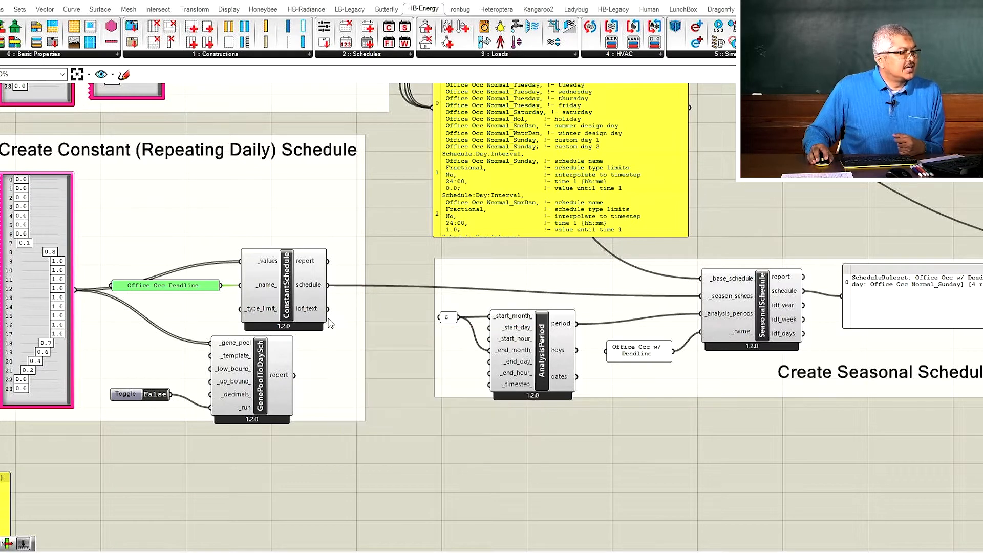
{"action": "double_click", "coordinate": [434, 497]}
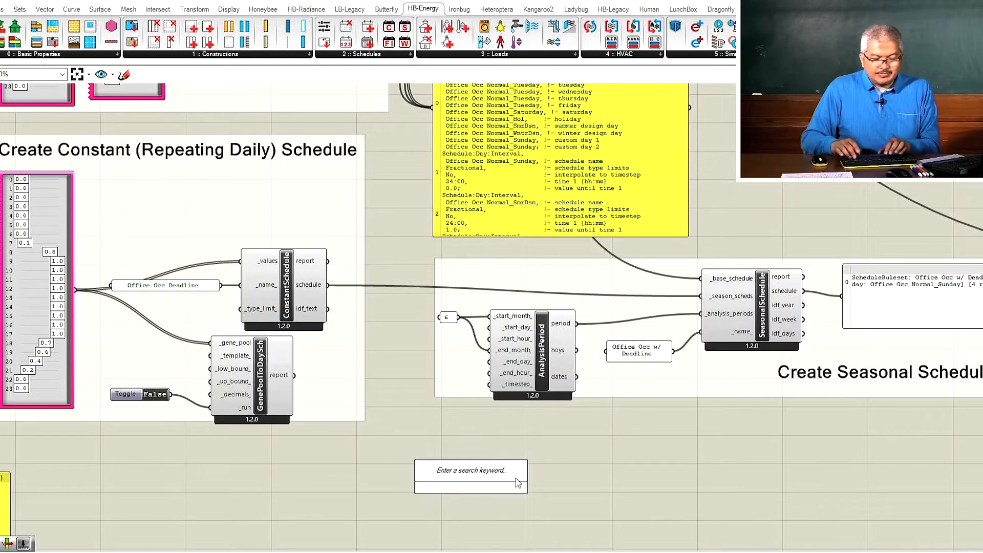
{"action": "type", "text": "panel"}
{"action": "key", "text": "Return"}
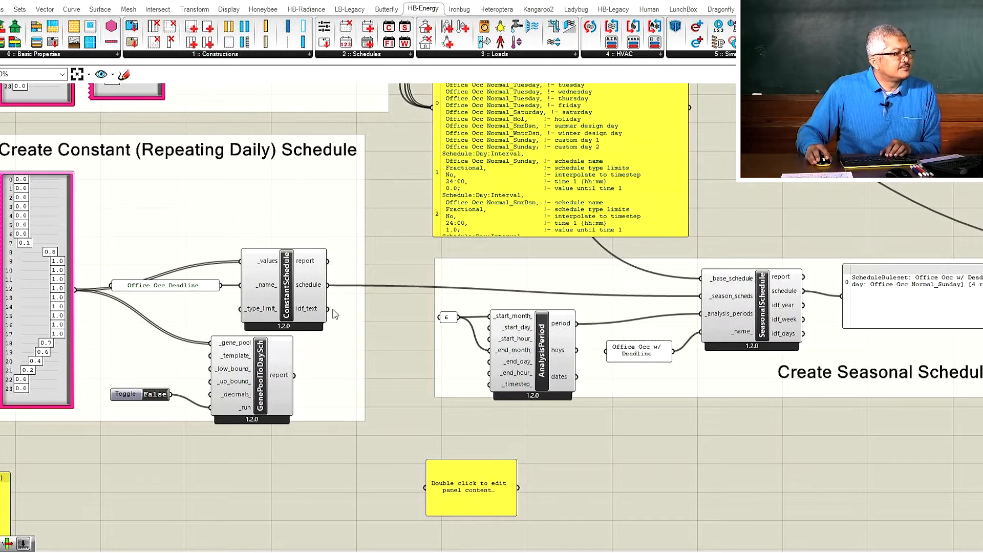
{"action": "left_click_drag", "start_coordinate": [328, 310], "coordinate": [425, 488]}
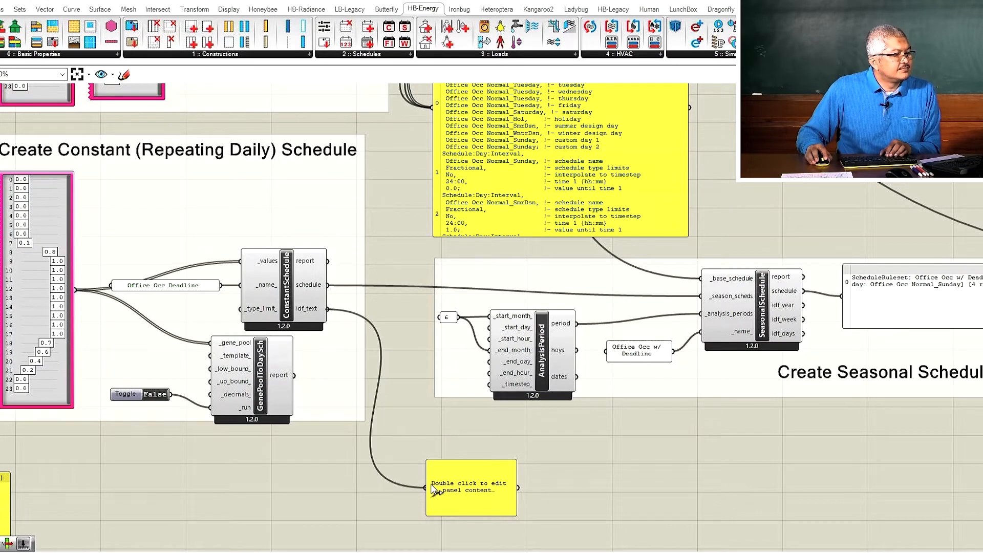
{"action": "left_click_drag", "start_coordinate": [517, 507], "coordinate": [724, 506]}
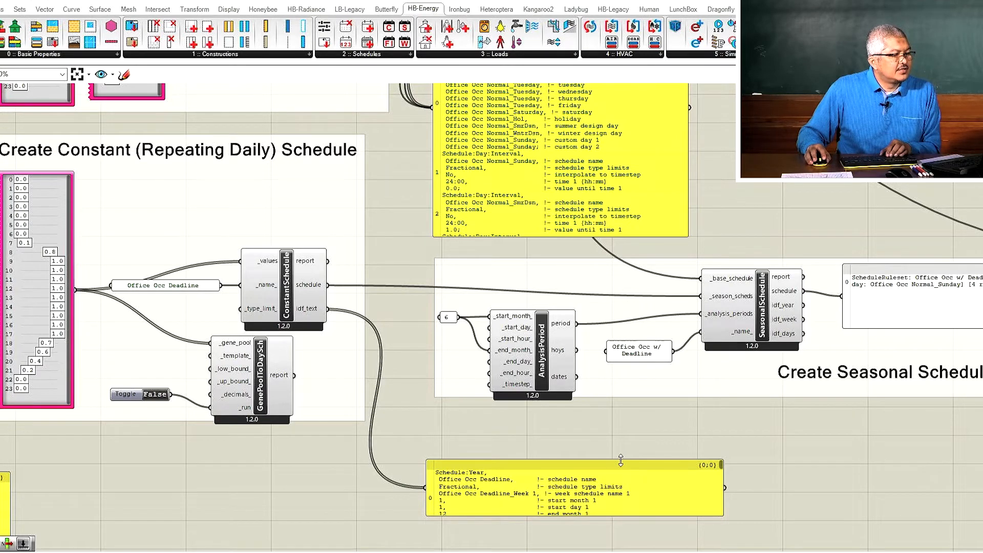
{"action": "left_click_drag", "start_coordinate": [621, 460], "coordinate": [626, 413]}
Copy only the data of the new idf_text panel and paste it into a new document in the text editor.
{"action": "right_click", "coordinate": [593, 463]}
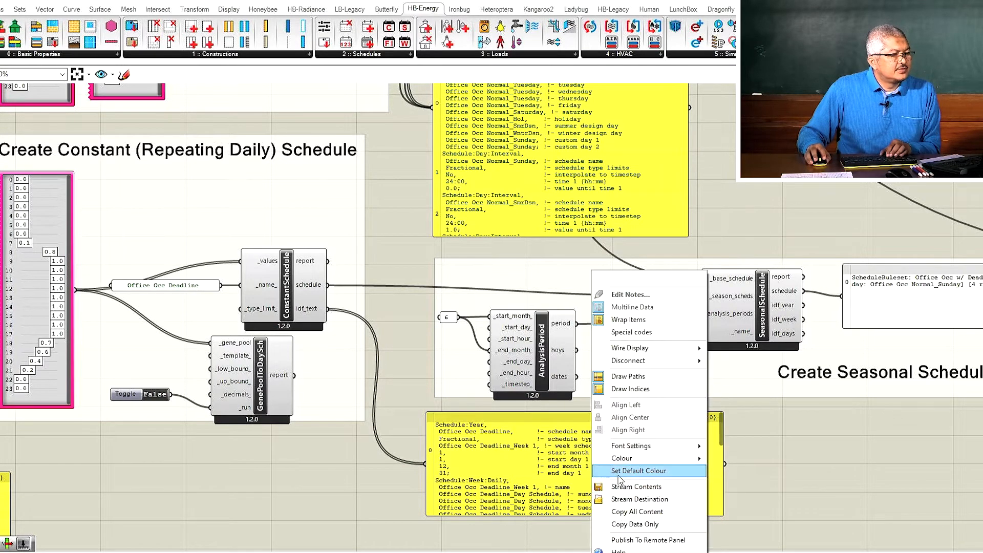
{"action": "left_click", "coordinate": [621, 524]}
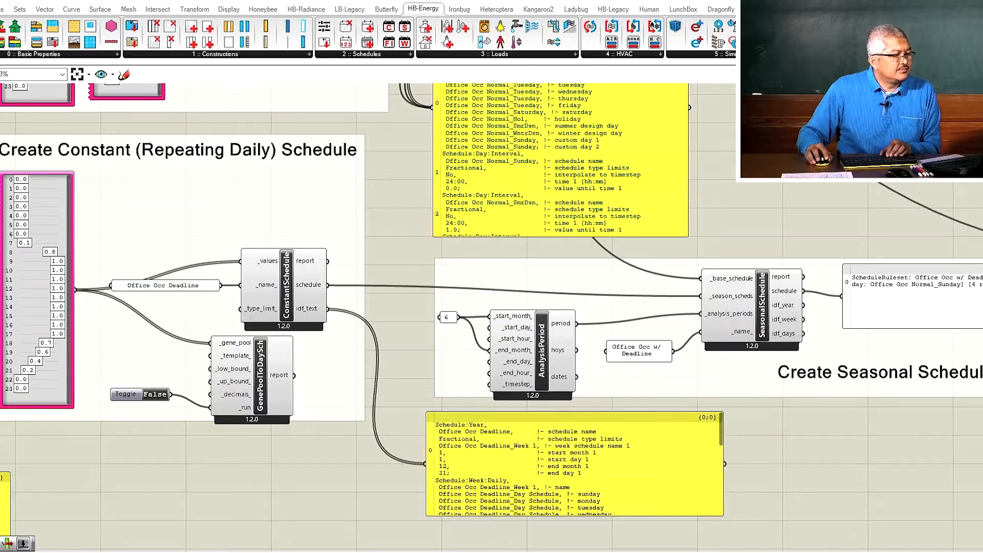
{"action": "key", "text": "alt+Tab"}
{"action": "key", "text": "ctrl+n"}
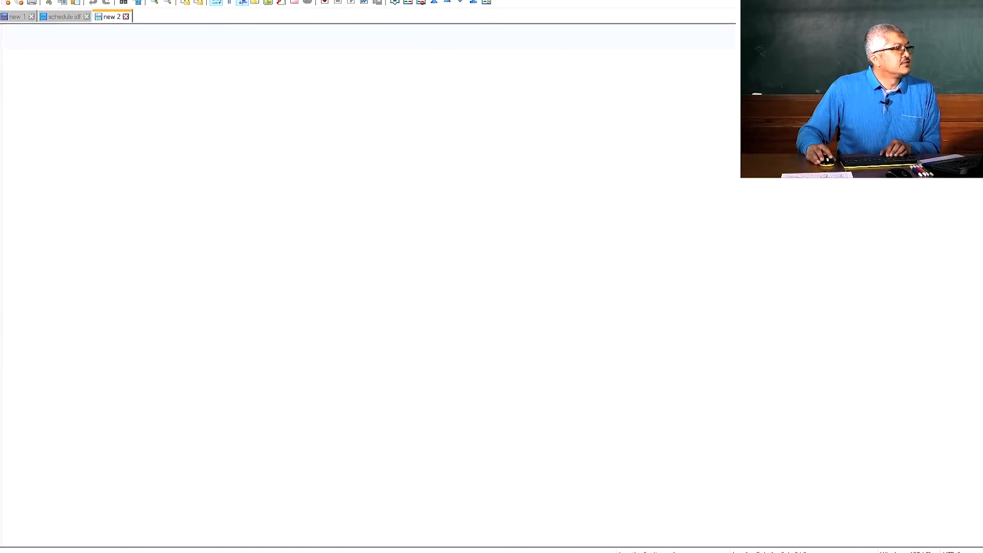
{"action": "key", "text": "ctrl+v"}
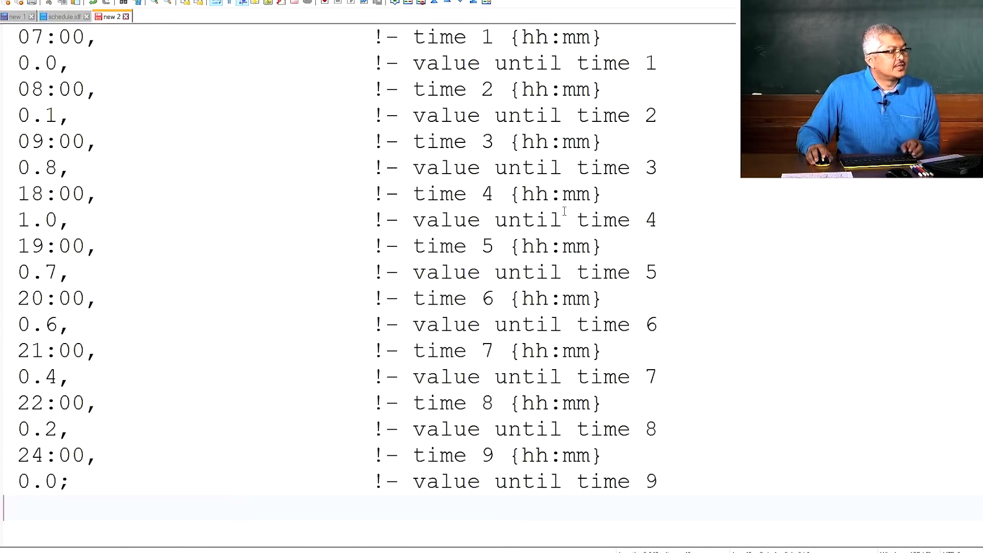
Examine the Schedule:Year and Schedule:Week:Daily entries of the pasted text and compare them with the ConstantSchedule component in Grasshopper.
{"action": "scroll", "coordinate": [556, 257], "scroll_direction": "down", "scroll_amount": 1, "text": "ctrl"}
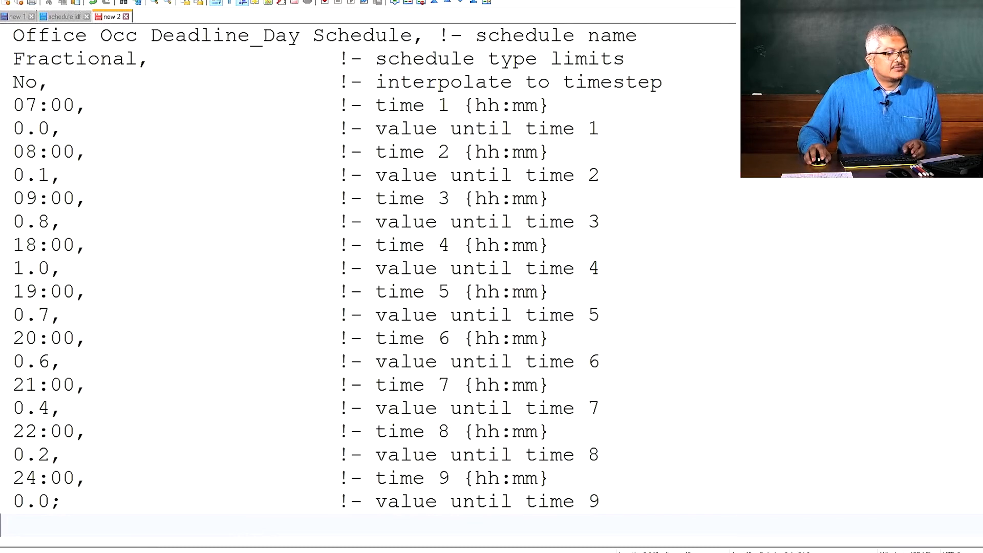
{"action": "scroll", "coordinate": [649, 284], "scroll_direction": "up", "scroll_amount": 8}
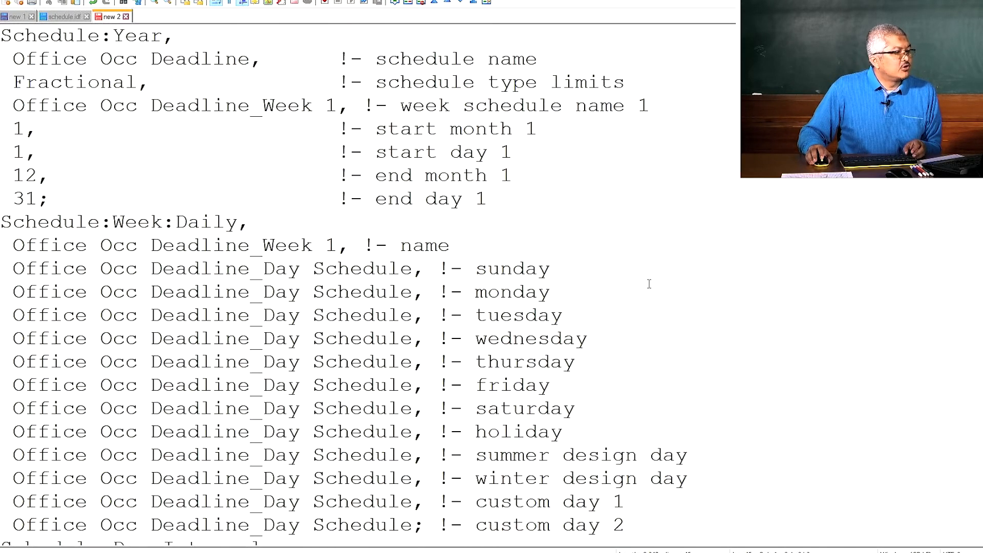
{"action": "scroll", "coordinate": [649, 284], "scroll_direction": "up", "scroll_amount": 1, "text": "ctrl"}
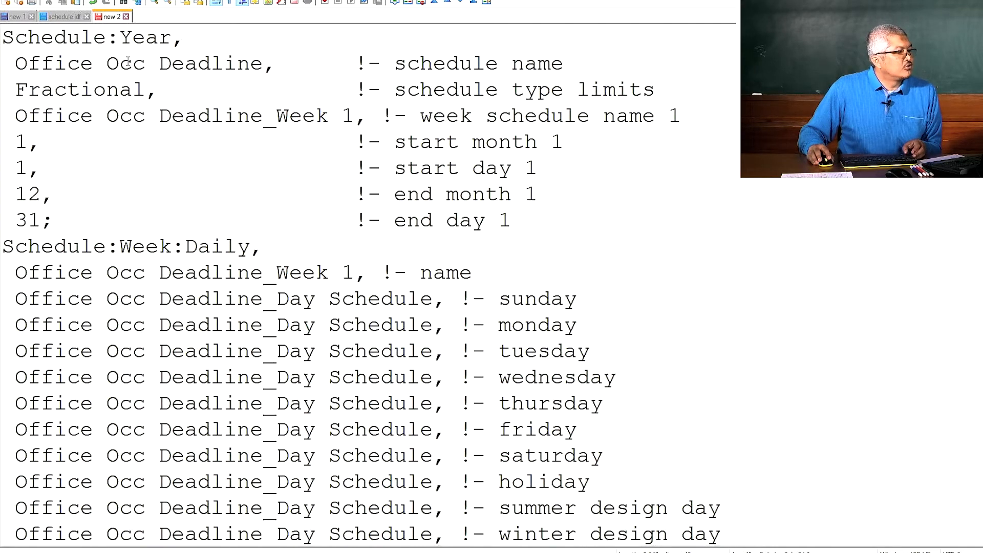
{"action": "key", "text": "alt+Tab"}
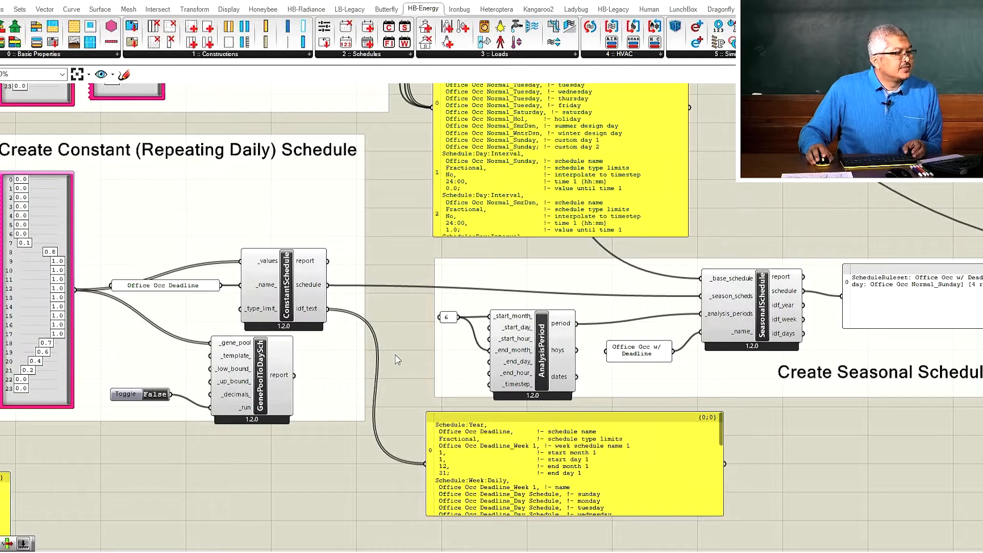
{"action": "scroll", "coordinate": [113, 281], "scroll_direction": "up", "scroll_amount": 2}
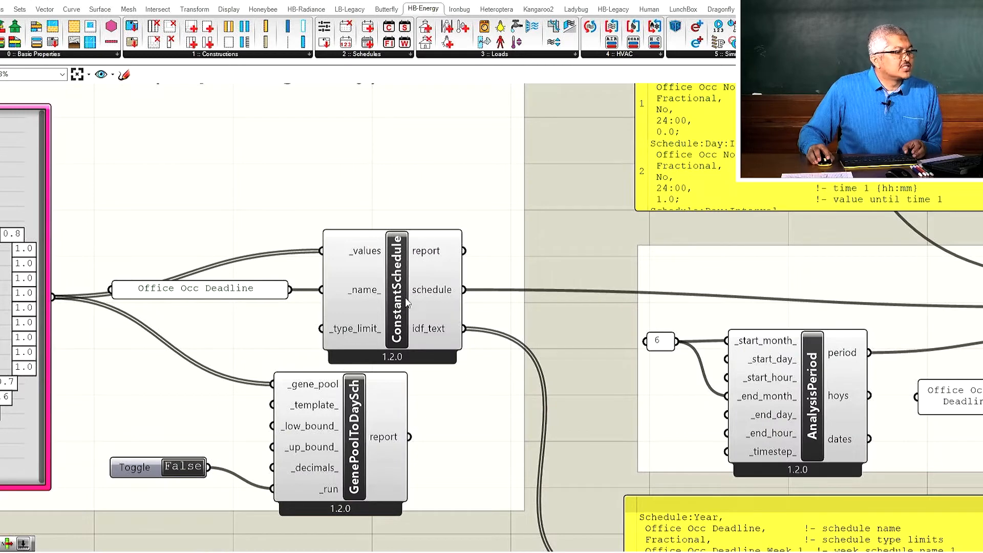
{"action": "key", "text": "alt+Tab"}
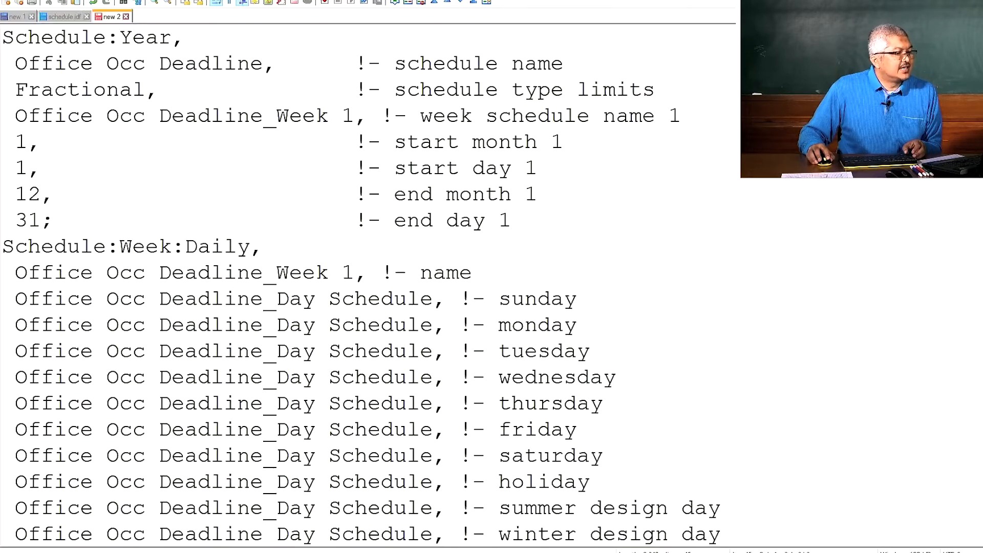
{"action": "scroll", "coordinate": [532, 262], "scroll_direction": "down", "scroll_amount": 1}
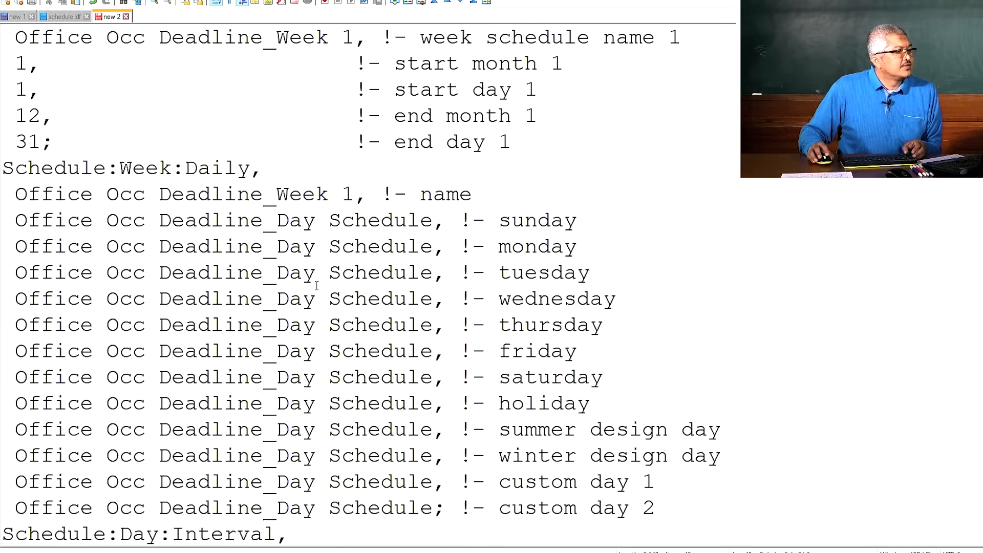
{"action": "scroll", "coordinate": [340, 251], "scroll_direction": "down", "scroll_amount": 1}
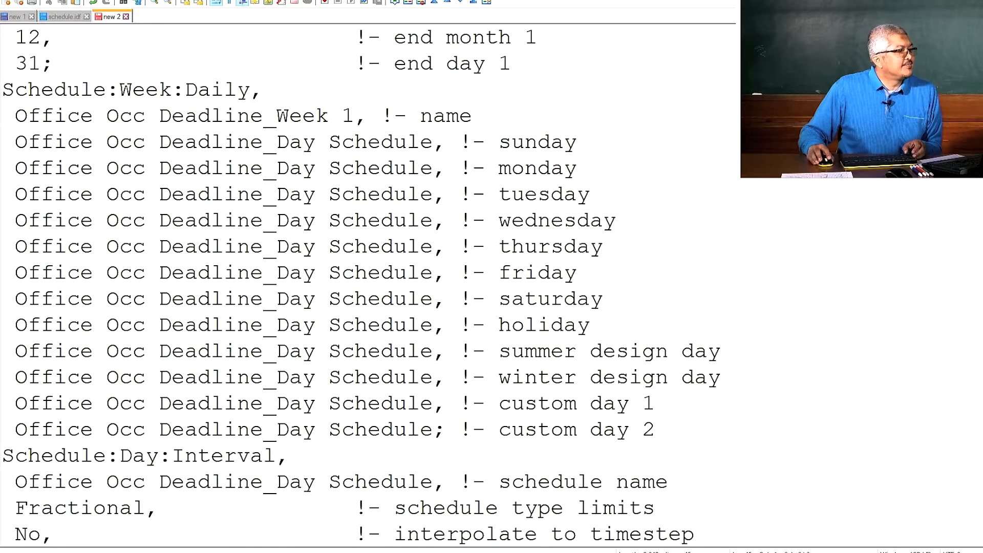
Highlight the Schedule:Week:Daily lines from the week name through custom day 2.
{"action": "key", "text": "shift+Down"}
{"action": "key", "text": "shift+Down"}
{"action": "key", "text": "shift+Down"}
{"action": "key", "text": "shift+Down"}
{"action": "key", "text": "shift+Down"}
{"action": "key", "text": "shift+Down"}
{"action": "key", "text": "shift+Down"}
{"action": "key", "text": "shift+Down"}
{"action": "key", "text": "shift+Down"}
{"action": "key", "text": "shift+Down"}
{"action": "key", "text": "shift+Down"}
{"action": "key", "text": "shift+Down"}
{"action": "key", "text": "shift+Down"}
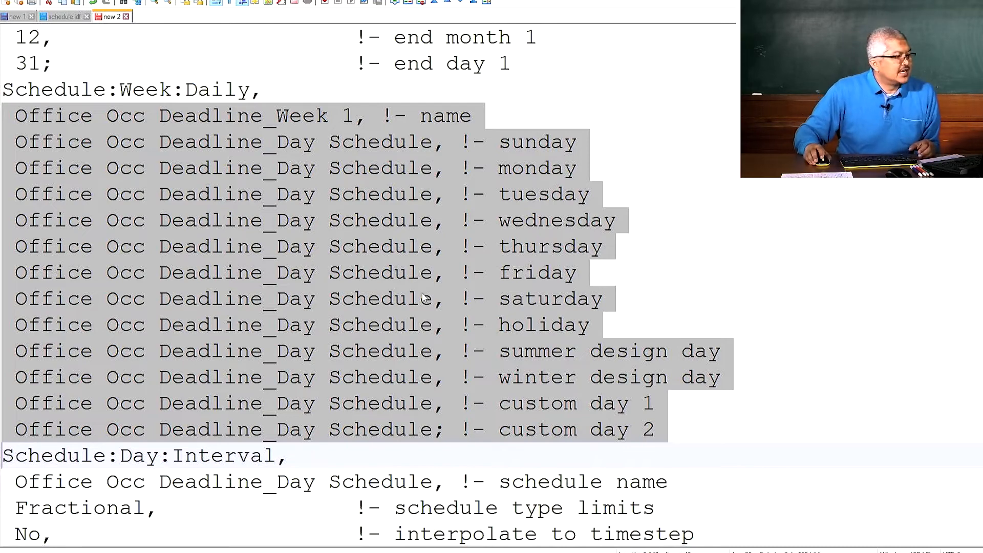
Highlight the whole Schedule:Day:Interval block and review its times and values.
{"action": "scroll", "coordinate": [481, 314], "scroll_direction": "down", "scroll_amount": 3}
{"action": "scroll", "coordinate": [481, 313], "scroll_direction": "down", "scroll_amount": 4}
{"action": "scroll", "coordinate": [481, 314], "scroll_direction": "up", "scroll_amount": 3}
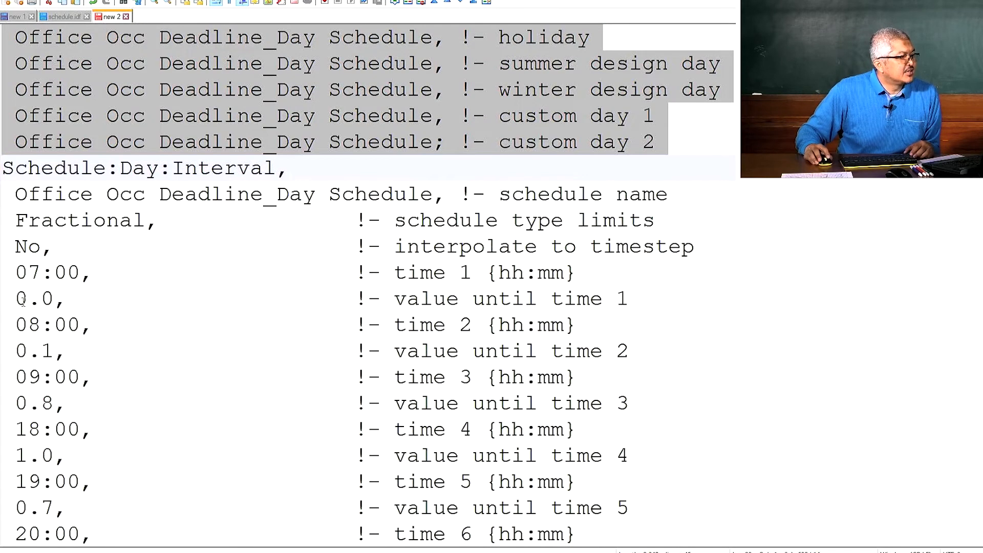
{"action": "left_click_drag", "start_coordinate": [3, 168], "coordinate": [3, 546]}
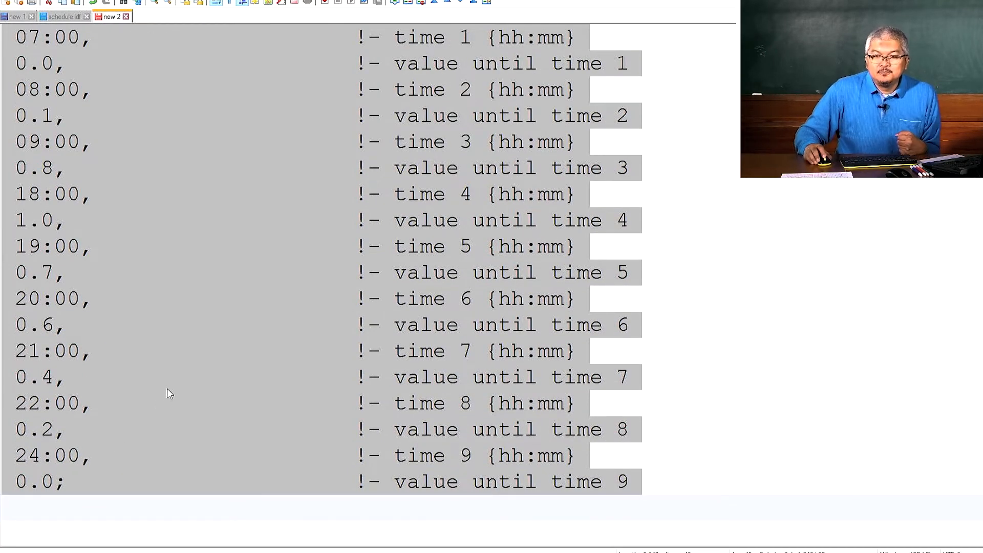
{"action": "scroll", "coordinate": [167, 388], "scroll_direction": "up", "scroll_amount": 3}
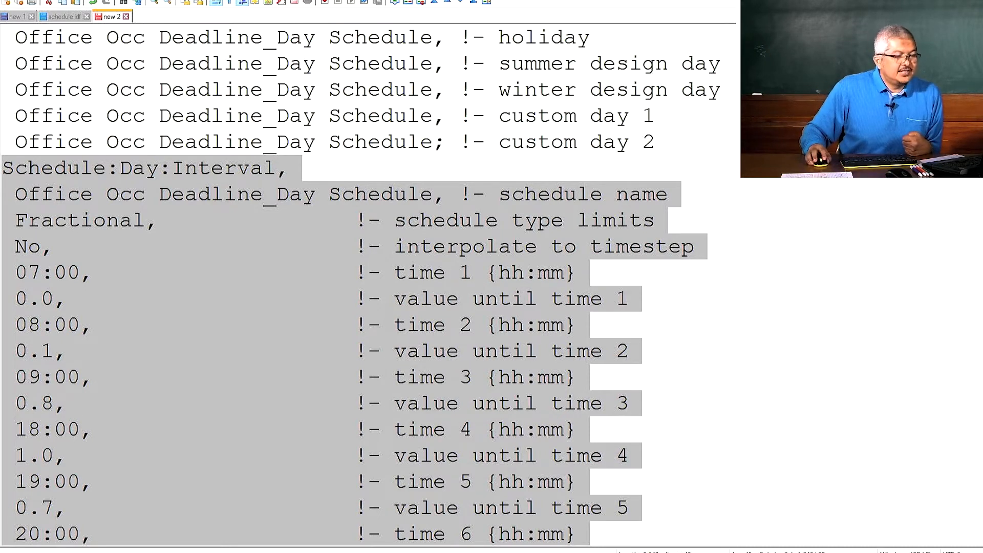
Return to Grasshopper and nudge the Create Constant (Repeating Daily) Schedule group left and the Create Seasonal Schedule group slightly right.
{"action": "key", "text": "alt+Tab"}
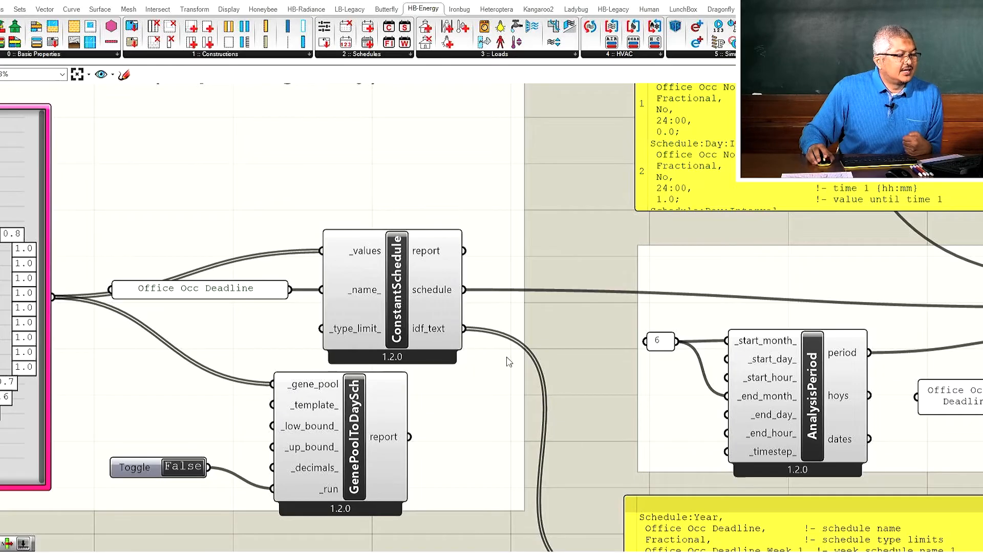
{"action": "scroll", "coordinate": [373, 257], "scroll_direction": "down", "scroll_amount": 5}
{"action": "scroll", "coordinate": [378, 242], "scroll_direction": "up", "scroll_amount": 2}
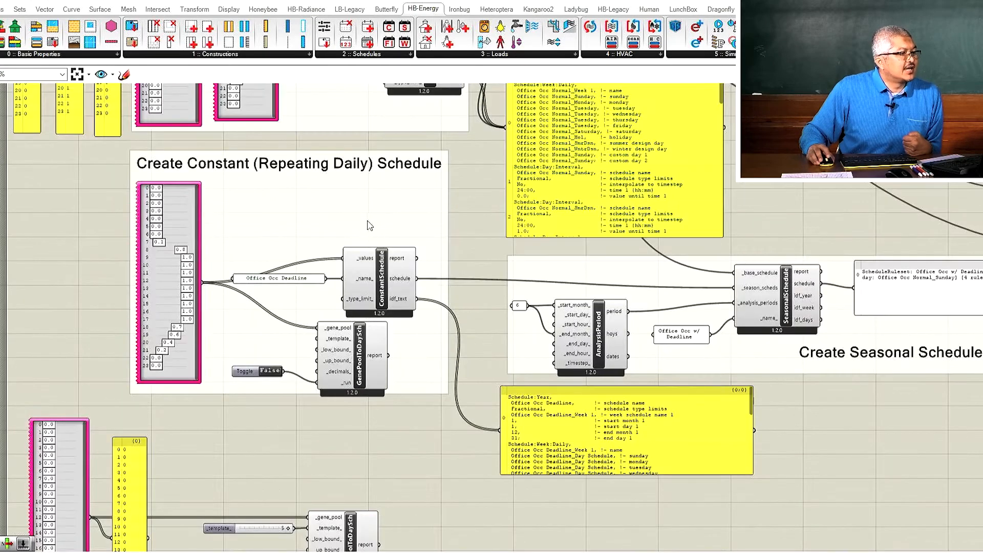
{"action": "scroll", "coordinate": [378, 242], "scroll_direction": "down", "scroll_amount": 2}
{"action": "left_click_drag", "start_coordinate": [378, 215], "coordinate": [351, 214]}
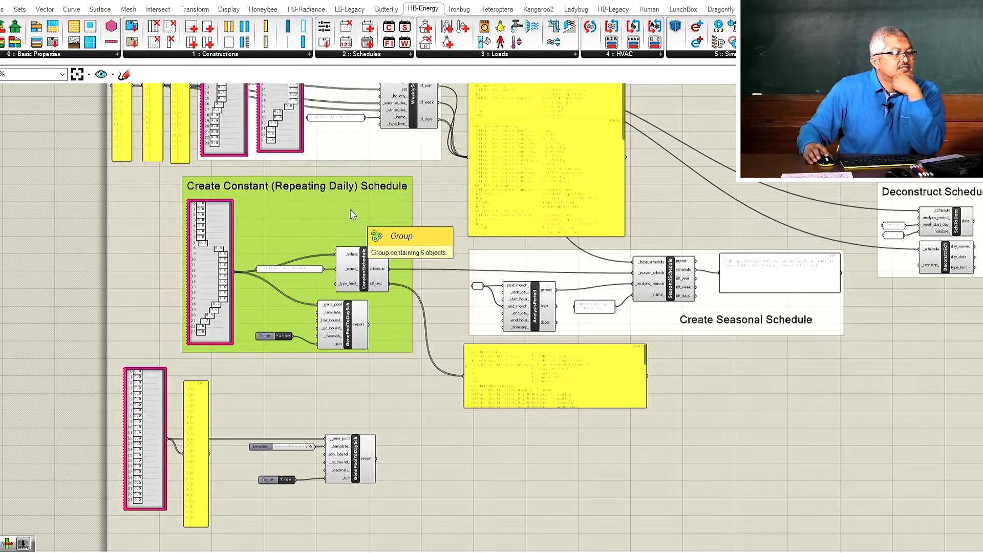
{"action": "left_click", "coordinate": [673, 322]}
{"action": "mouse_move", "coordinate": [674, 322]}
{"action": "left_mouse_down"}
{"action": "mouse_move", "coordinate": [674, 301]}
{"action": "mouse_move", "coordinate": [677, 343]}
{"action": "mouse_move", "coordinate": [678, 332]}
{"action": "left_mouse_up"}
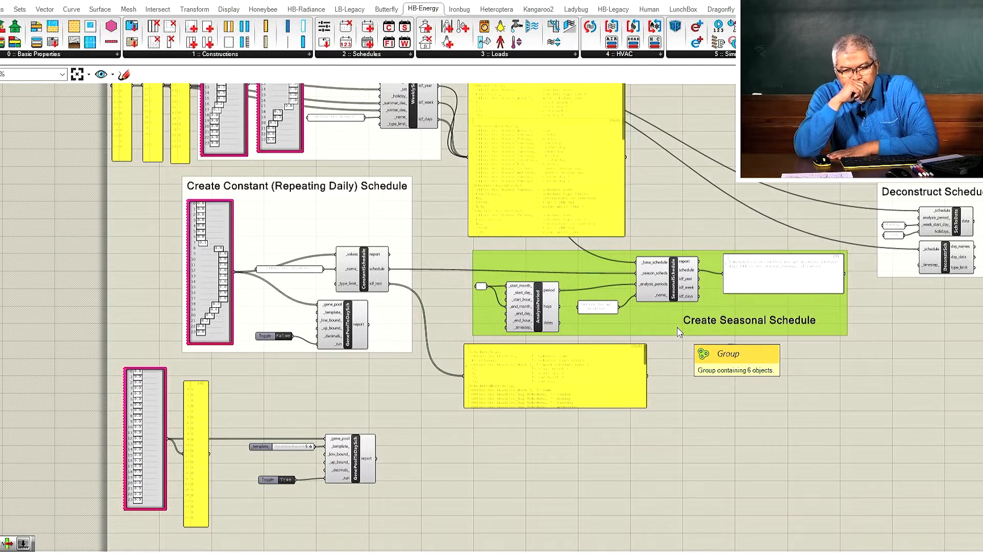
Locate HB Seasonal Schedule among the Honeybee Energy schedule components, then select the existing SeasonalSchedule component on the canvas.
{"action": "scroll", "coordinate": [692, 251], "scroll_direction": "up", "scroll_amount": 2}
{"action": "scroll", "coordinate": [686, 269], "scroll_direction": "up", "scroll_amount": 2}
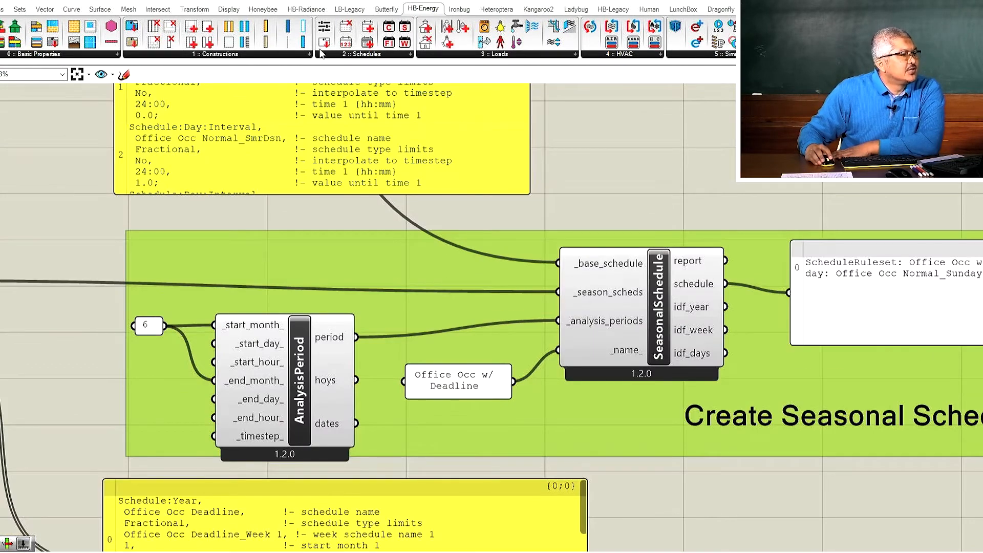
{"action": "left_click", "coordinate": [341, 55]}
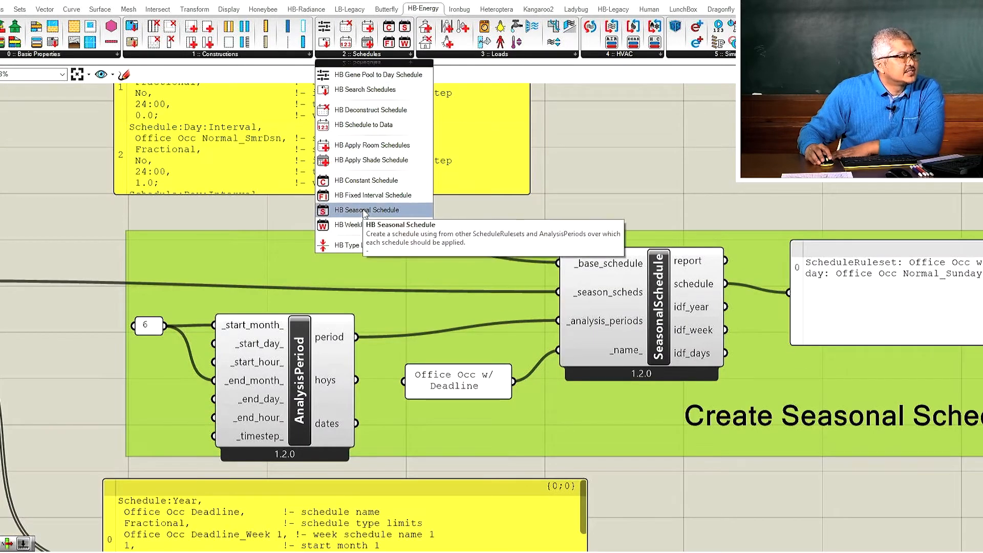
{"action": "left_click", "coordinate": [642, 204]}
{"action": "left_click", "coordinate": [660, 311]}
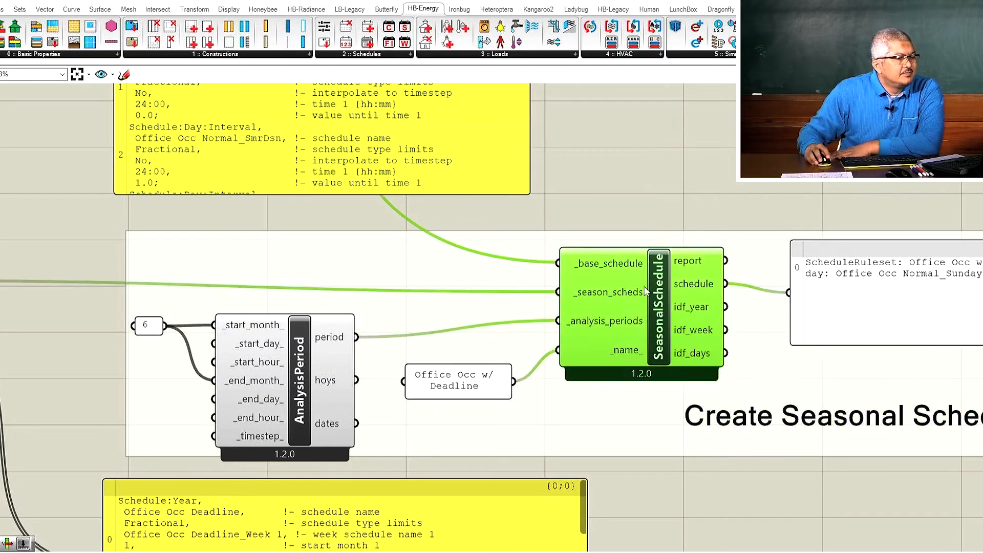
Trace SeasonalSchedule's base schedule connection back to the WeeklySchedule component and inspect that component's inputs and outputs.
{"action": "scroll", "coordinate": [663, 393], "scroll_direction": "down", "scroll_amount": 3}
{"action": "scroll", "coordinate": [665, 395], "scroll_direction": "down", "scroll_amount": 1}
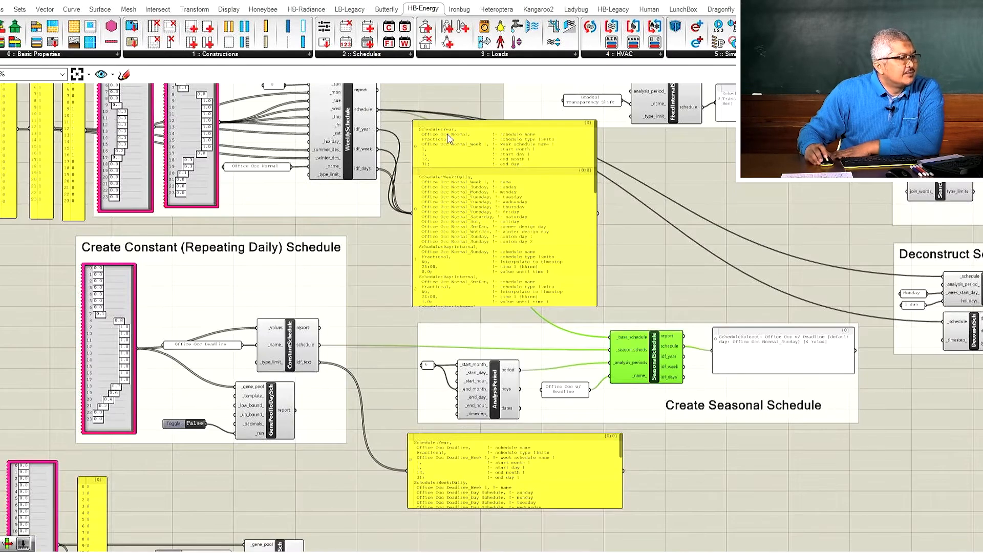
{"action": "right_click_drag", "start_coordinate": [457, 140], "coordinate": [632, 431]}
{"action": "scroll", "coordinate": [632, 430], "scroll_direction": "up", "scroll_amount": 2}
{"action": "scroll", "coordinate": [578, 327], "scroll_direction": "up", "scroll_amount": 5}
{"action": "scroll", "coordinate": [380, 176], "scroll_direction": "down", "scroll_amount": 5}
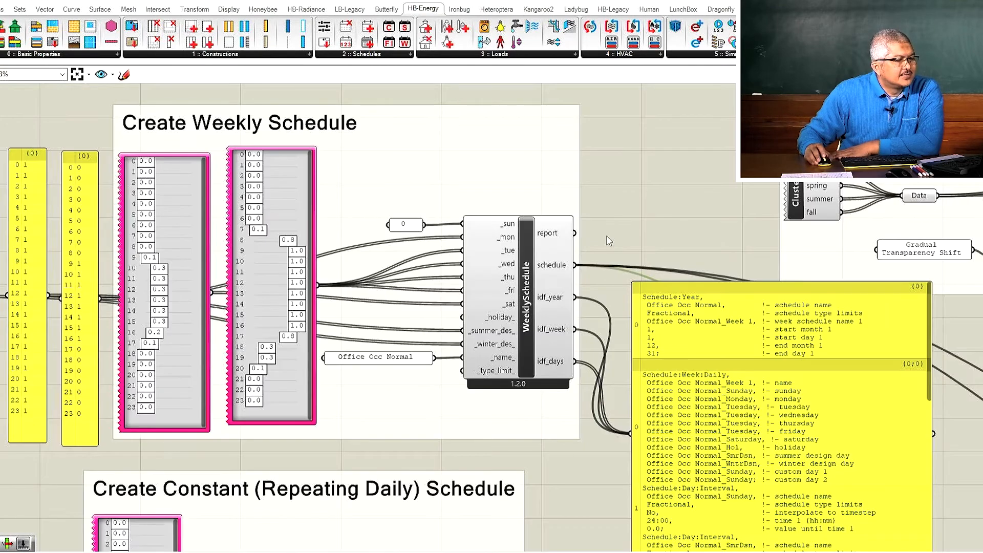
{"action": "scroll", "coordinate": [633, 251], "scroll_direction": "up", "scroll_amount": 3}
{"action": "mouse_move", "coordinate": [500, 275]}
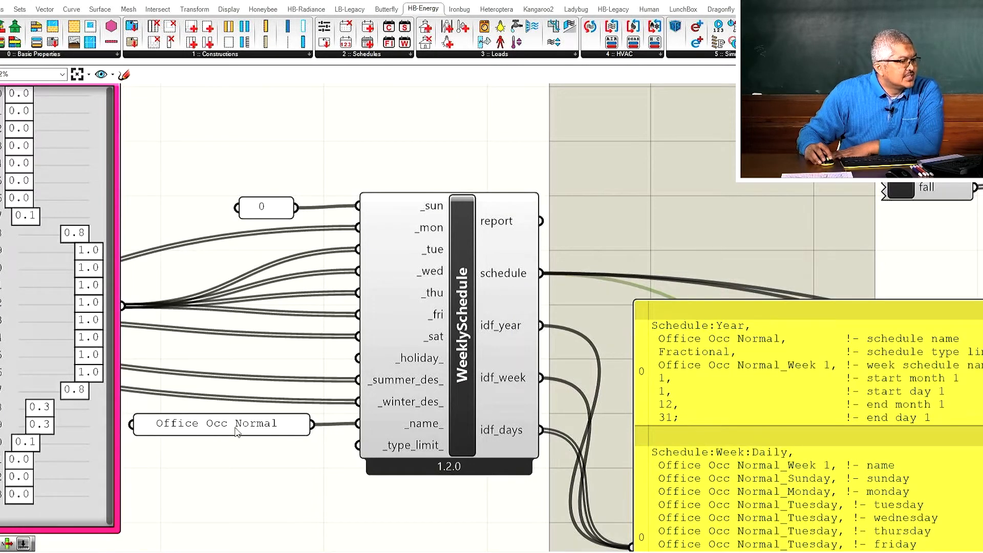
{"action": "scroll", "coordinate": [272, 423], "scroll_direction": "down", "scroll_amount": 2}
{"action": "scroll", "coordinate": [445, 205], "scroll_direction": "down", "scroll_amount": 3}
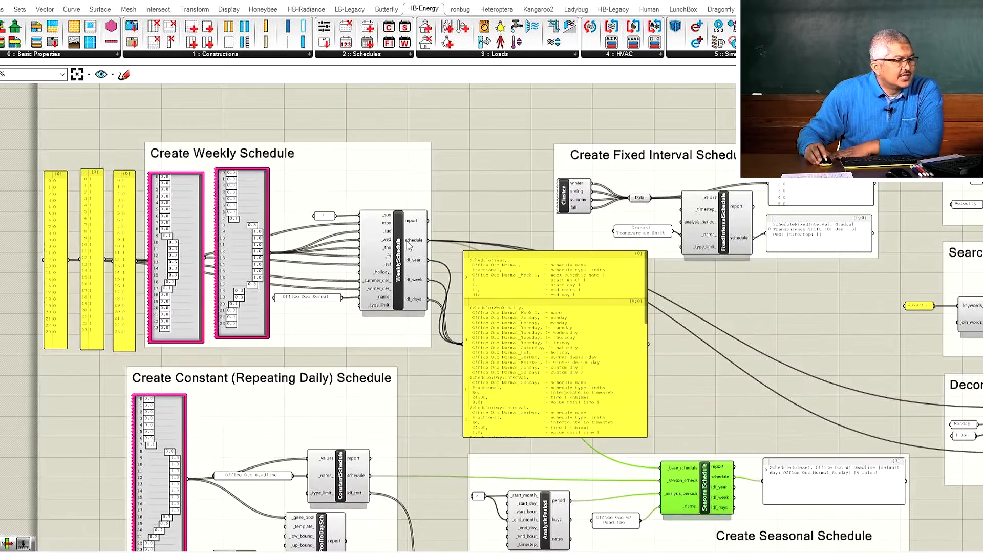
Examine SeasonalSchedule's _season_scheds and _analysis_periods inputs and trace them to the ConstantSchedule and AnalysisPeriod components.
{"action": "scroll", "coordinate": [605, 406], "scroll_direction": "up", "scroll_amount": 3}
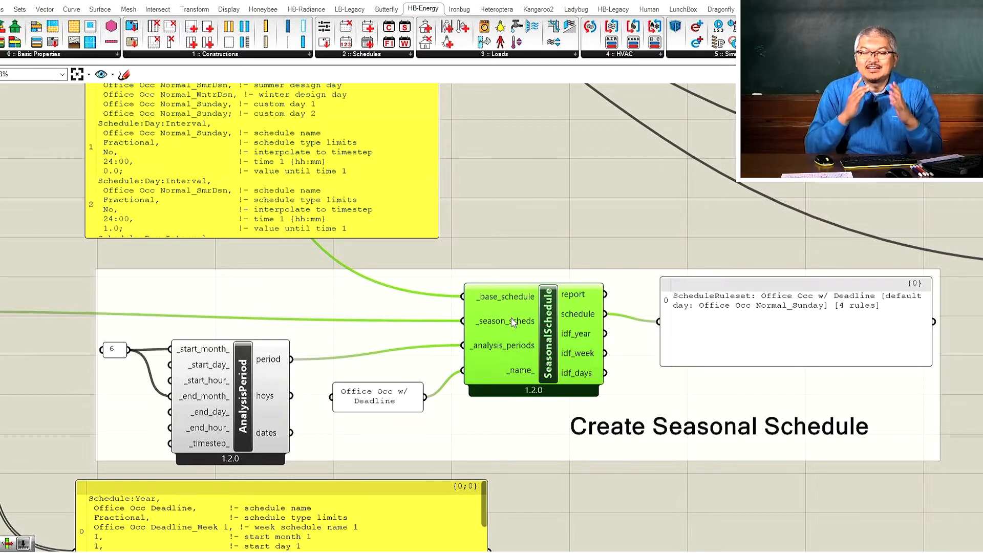
{"action": "scroll", "coordinate": [834, 311], "scroll_direction": "down", "scroll_amount": 3}
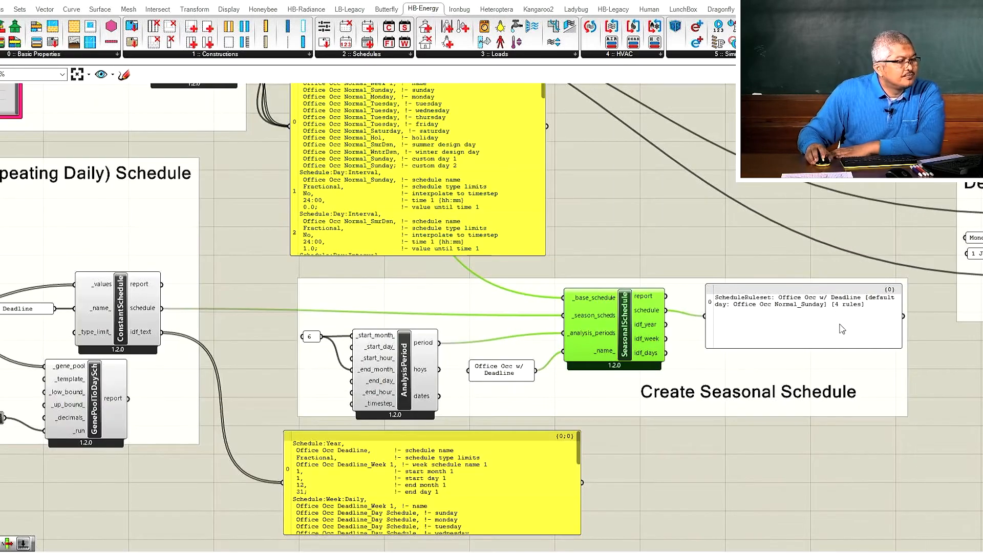
{"action": "scroll", "coordinate": [364, 332], "scroll_direction": "up", "scroll_amount": 1}
{"action": "scroll", "coordinate": [365, 331], "scroll_direction": "up", "scroll_amount": 2}
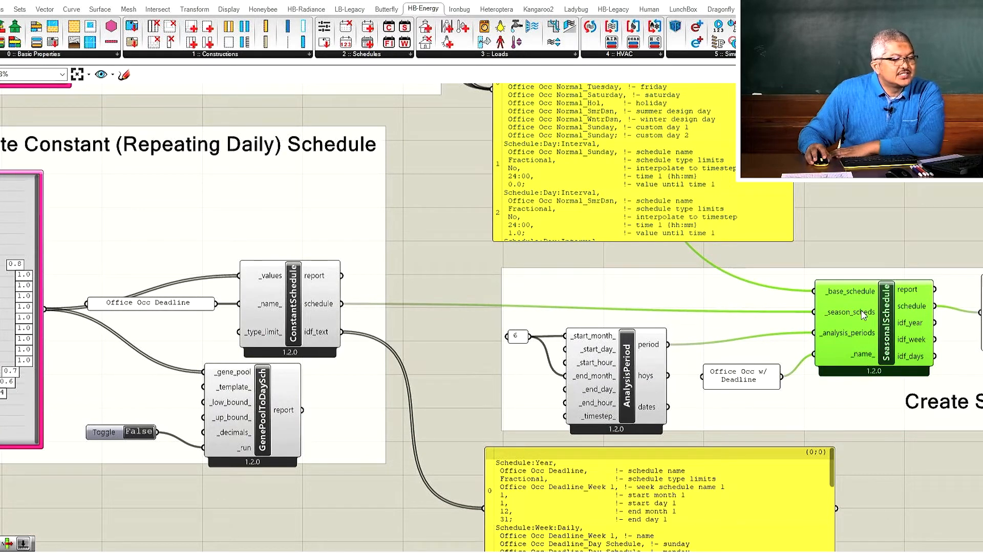
Check the AnalysisPeriod inputs and widen the Office Occ w/ Deadline name panel feeding SeasonalSchedule.
{"action": "mouse_move", "coordinate": [864, 315]}
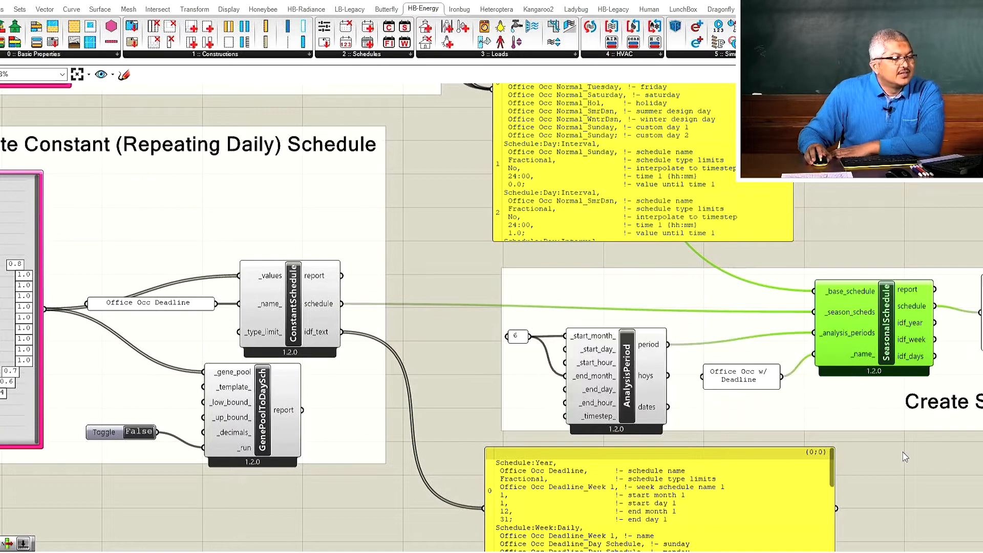
{"action": "scroll", "coordinate": [905, 457], "scroll_direction": "up", "scroll_amount": 2}
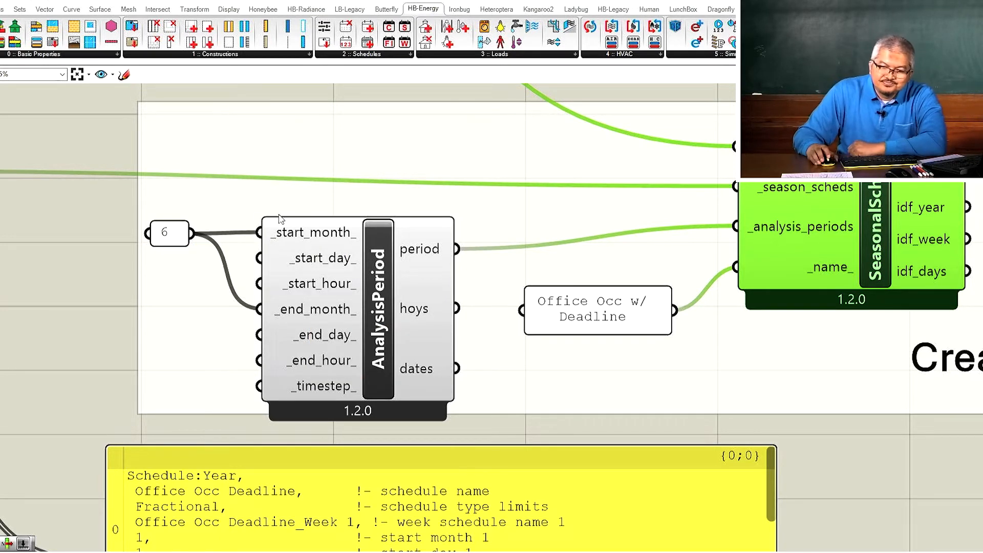
{"action": "scroll", "coordinate": [302, 177], "scroll_direction": "down", "scroll_amount": 2}
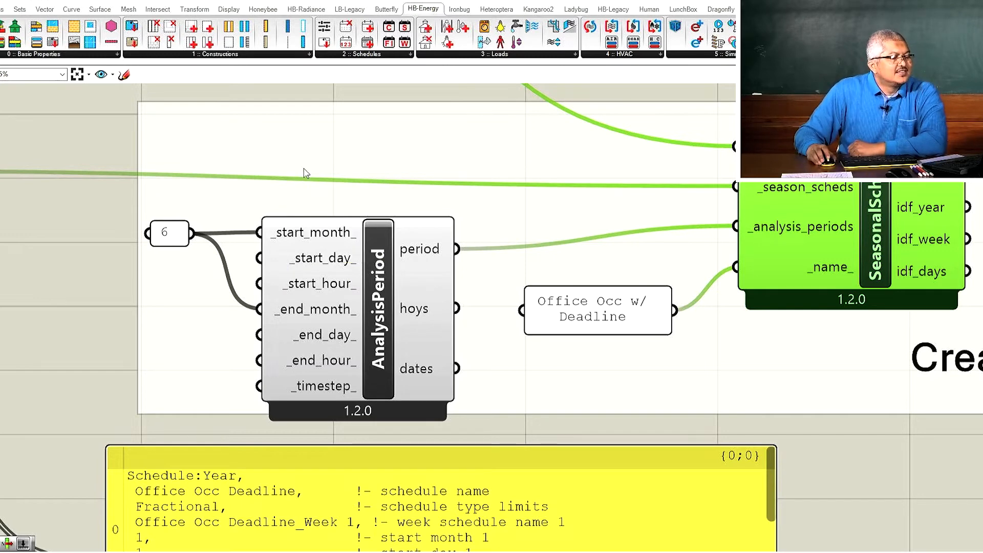
{"action": "scroll", "coordinate": [589, 253], "scroll_direction": "up", "scroll_amount": 2}
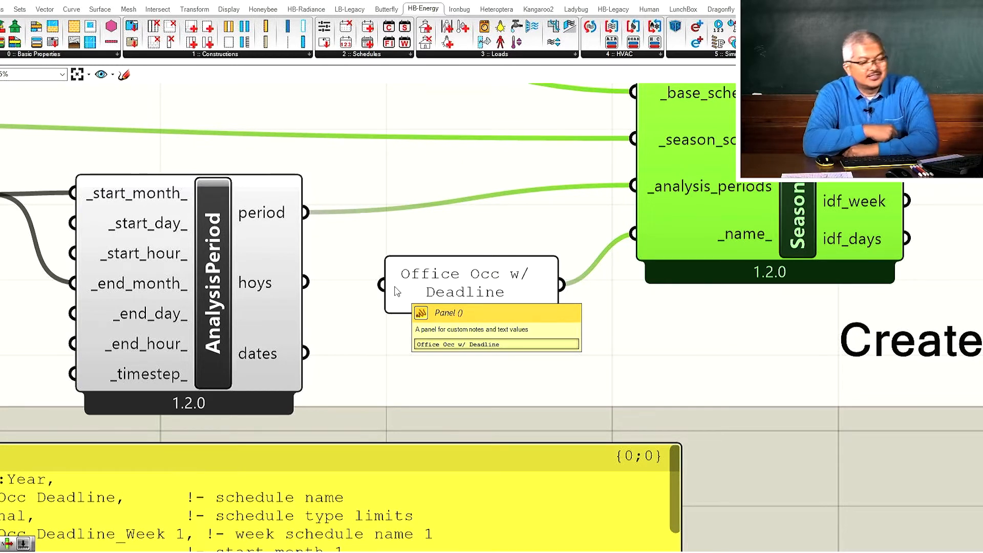
{"action": "left_click_drag", "start_coordinate": [390, 297], "coordinate": [342, 295]}
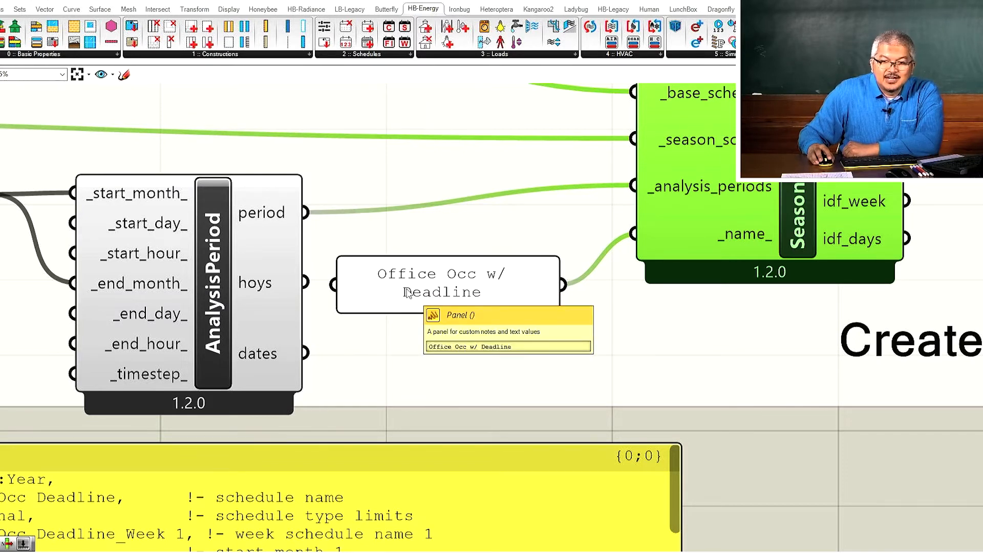
{"action": "scroll", "coordinate": [325, 248], "scroll_direction": "down", "scroll_amount": 1}
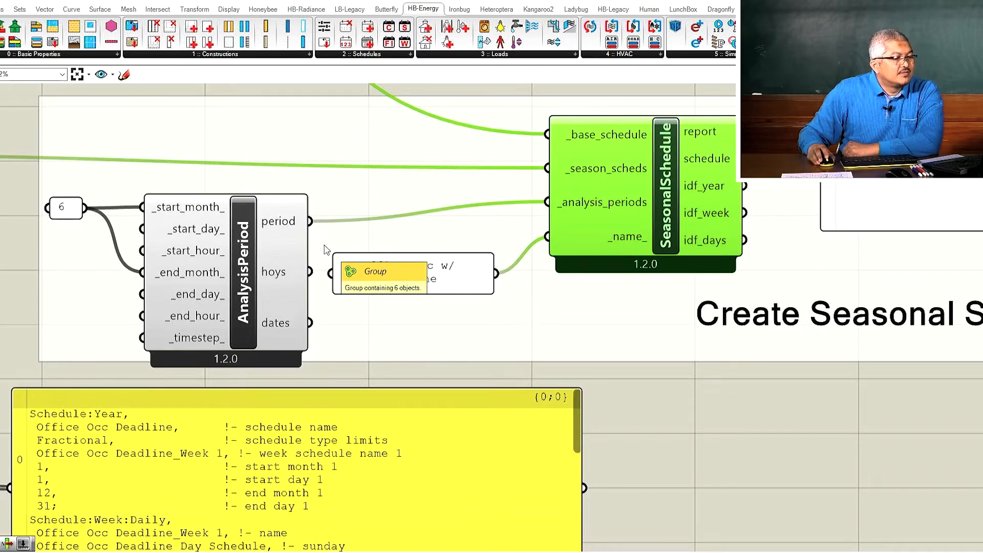
Add a panel below the Create Seasonal Schedule group, wire SeasonalSchedule's idf_year, idf_week and idf_days outputs into it, and widen it.
{"action": "scroll", "coordinate": [229, 244], "scroll_direction": "down", "scroll_amount": 2}
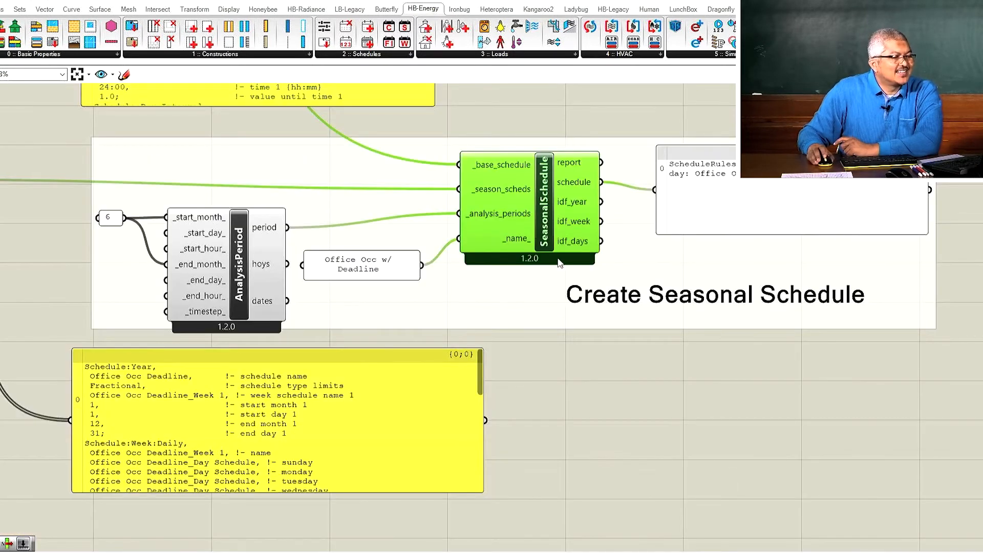
{"action": "double_click", "coordinate": [846, 388]}
{"action": "type", "text": "//"}
{"action": "key", "text": "Return"}
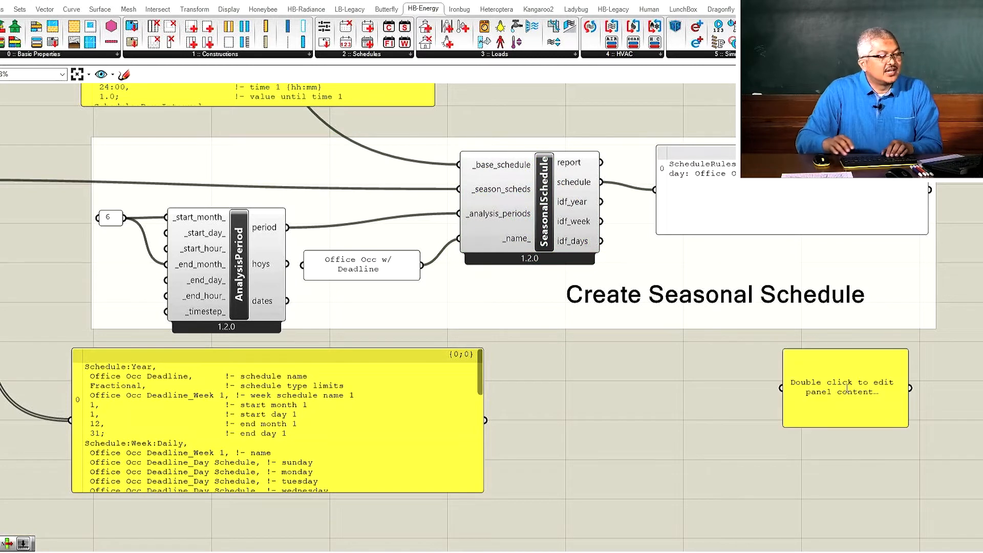
{"action": "left_click_drag", "start_coordinate": [602, 201], "coordinate": [780, 388]}
{"action": "left_click_drag", "start_coordinate": [604, 222], "coordinate": [781, 388]}
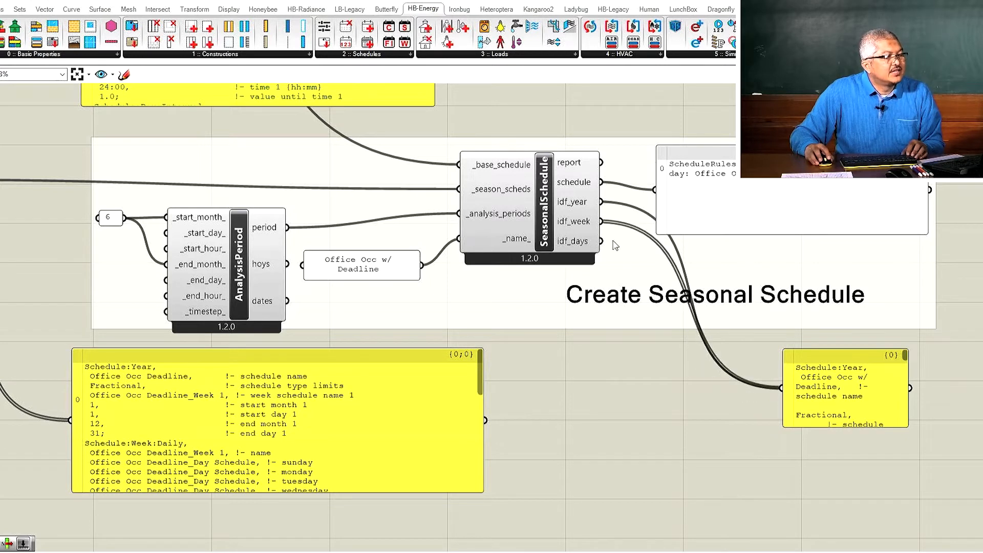
{"action": "left_click_drag", "start_coordinate": [602, 241], "coordinate": [582, 372], "text": "shift"}
Copy only the data from the seasonal schedule panel and paste it into a new document in the text editor.
{"action": "right_click", "coordinate": [793, 394]}
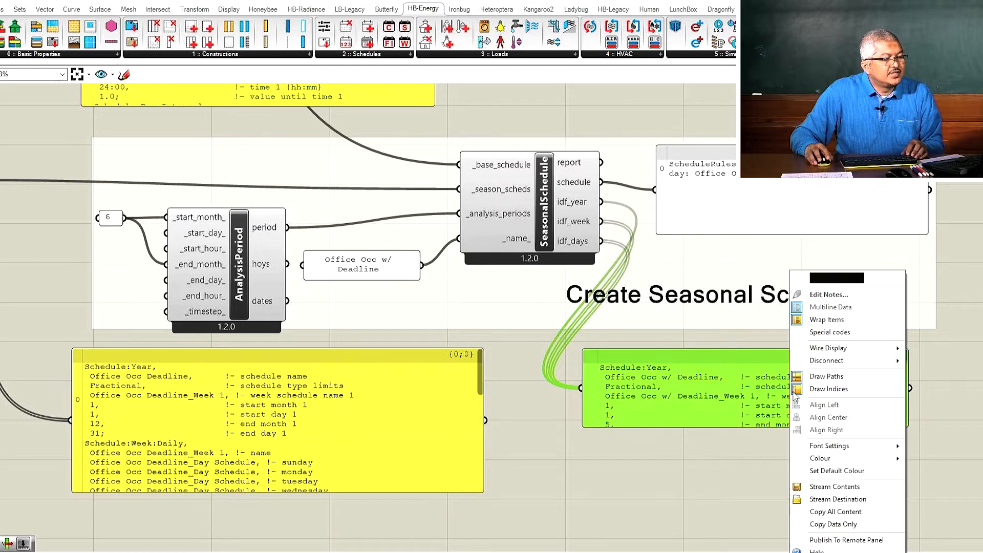
{"action": "left_click", "coordinate": [827, 524]}
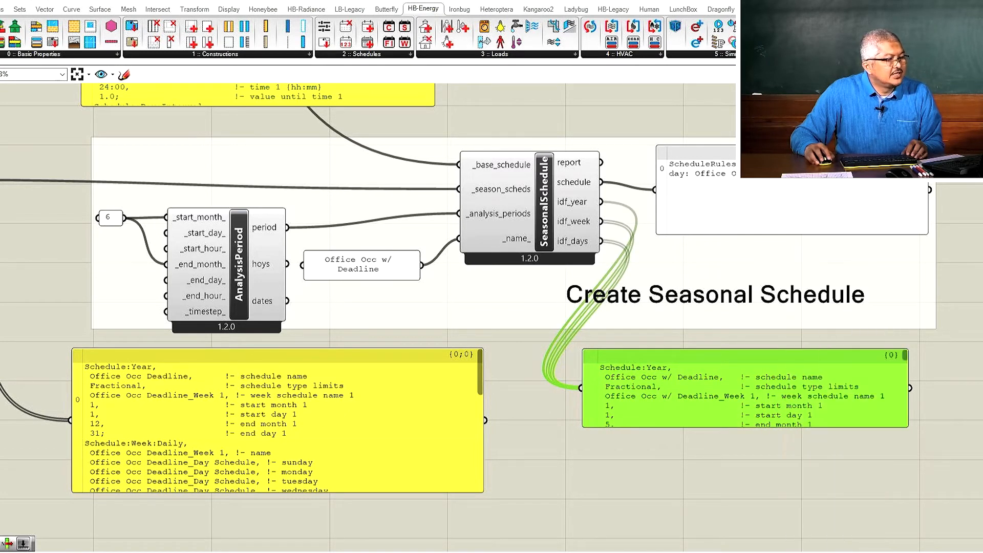
{"action": "key", "text": "alt+Tab"}
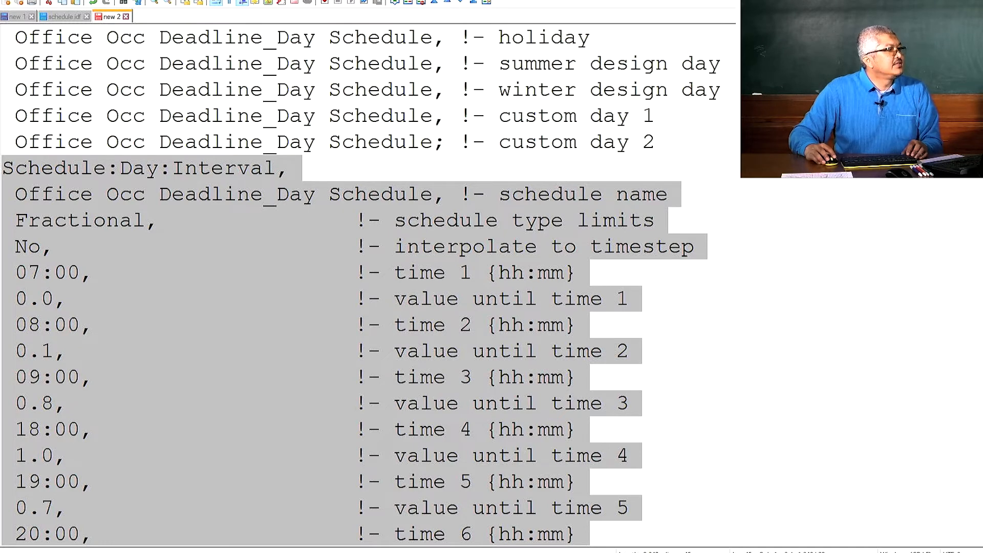
{"action": "key", "text": "ctrl+n"}
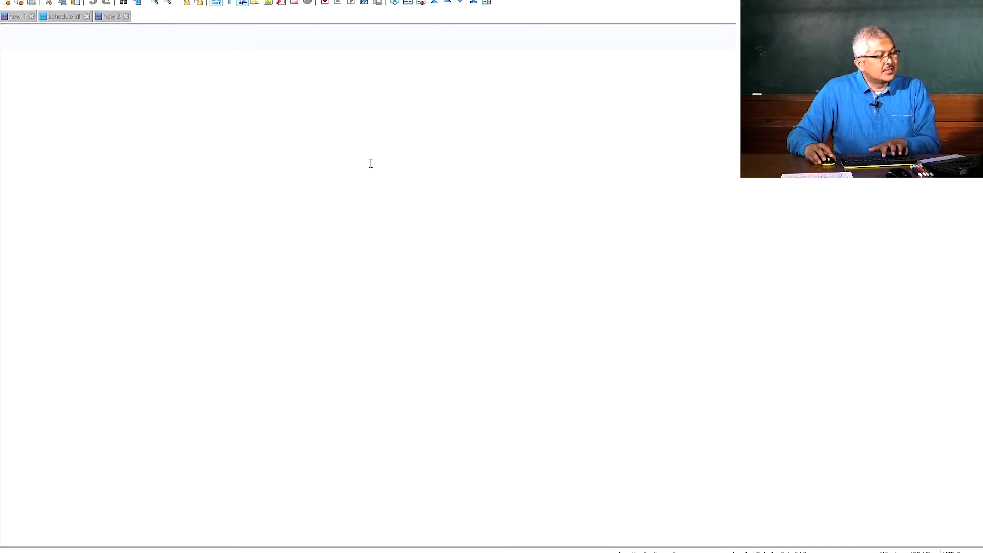
{"action": "key", "text": "ctrl+v"}
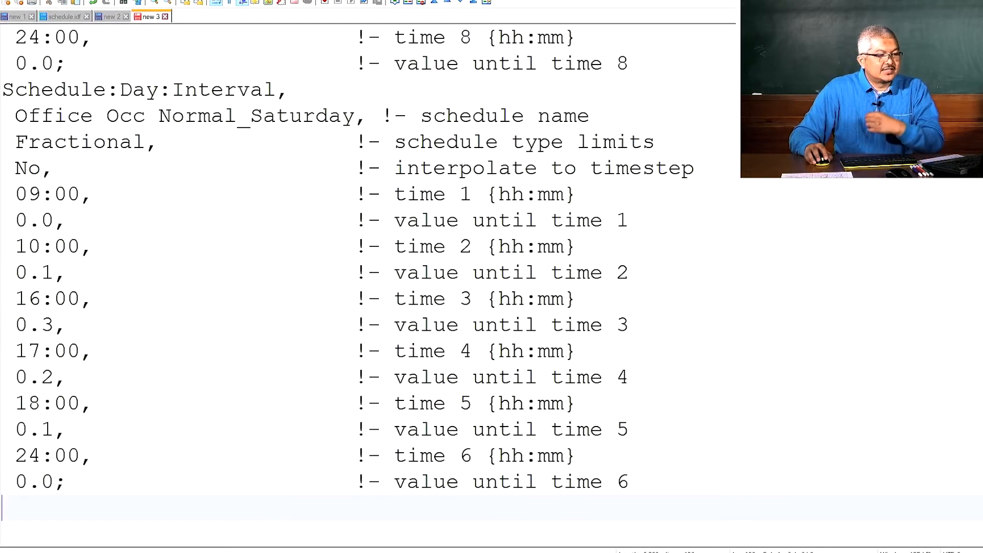
Examine the Schedule:Year block's name and its week 2 and week 3 date ranges, comparing the name with the Grasshopper name panel.
{"action": "scroll", "coordinate": [361, 286], "scroll_direction": "up", "scroll_amount": 15}
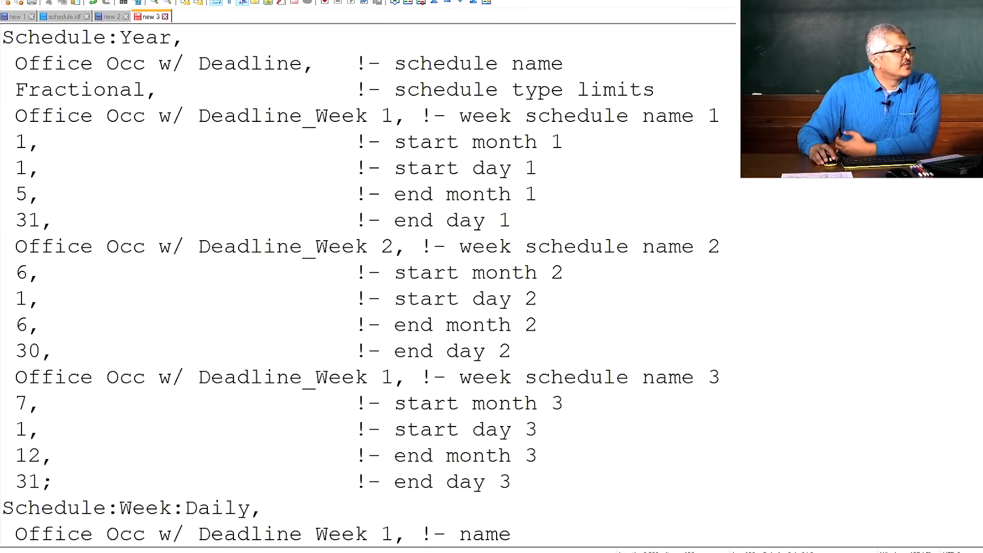
{"action": "triple_click", "coordinate": [83, 66]}
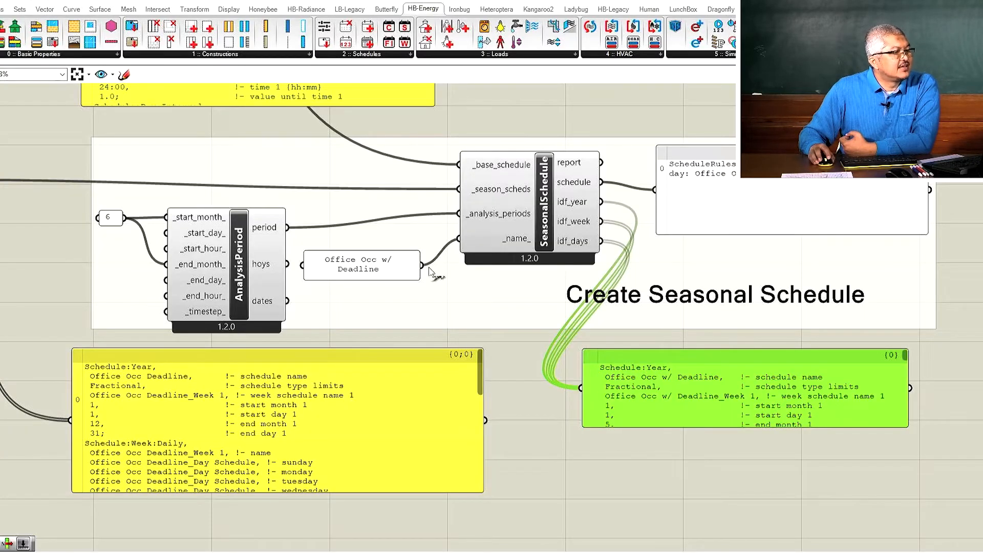
{"action": "left_click_drag", "start_coordinate": [420, 272], "coordinate": [384, 251]}
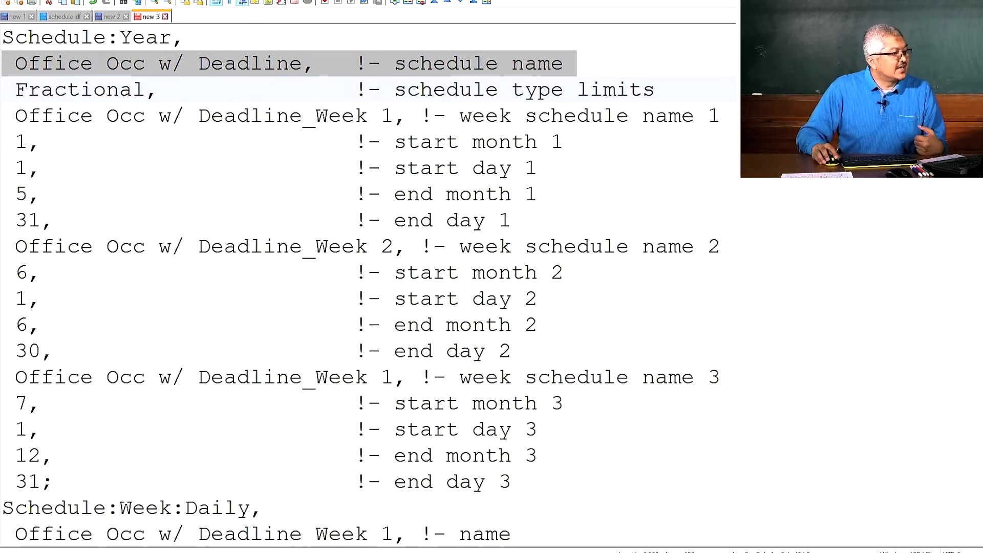
{"action": "left_click_drag", "start_coordinate": [3, 247], "coordinate": [3, 377]}
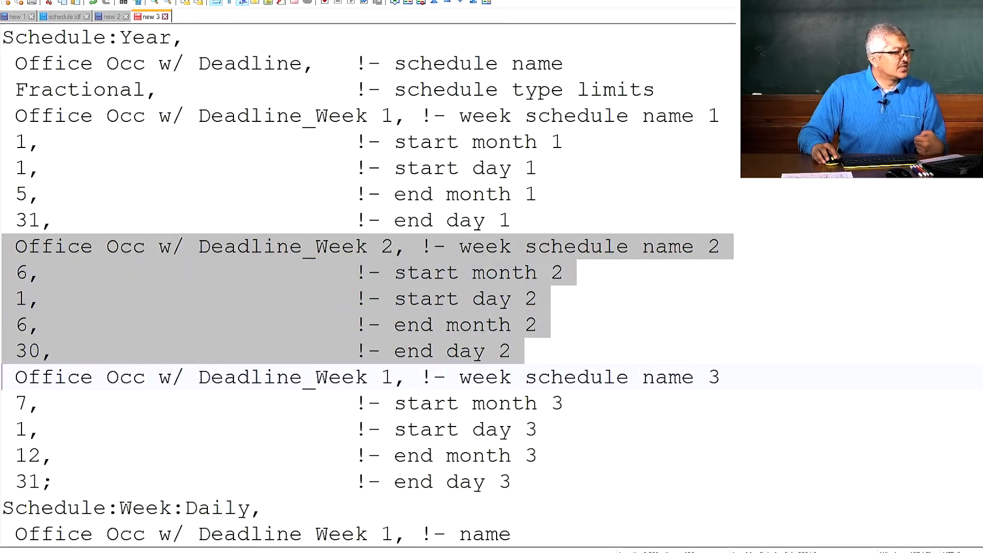
{"action": "left_click_drag", "start_coordinate": [4, 378], "coordinate": [3, 508]}
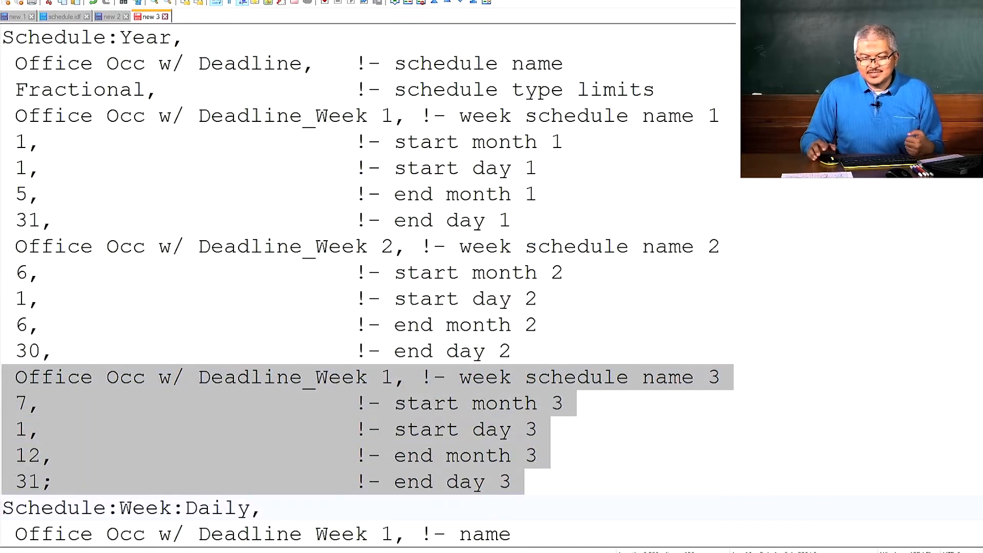
Compare the Schedule:Year block with the Week 1 Schedule:Week:Daily block and highlight the day entries from Sunday through custom day 2.
{"action": "scroll", "coordinate": [210, 343], "scroll_direction": "down", "scroll_amount": 5}
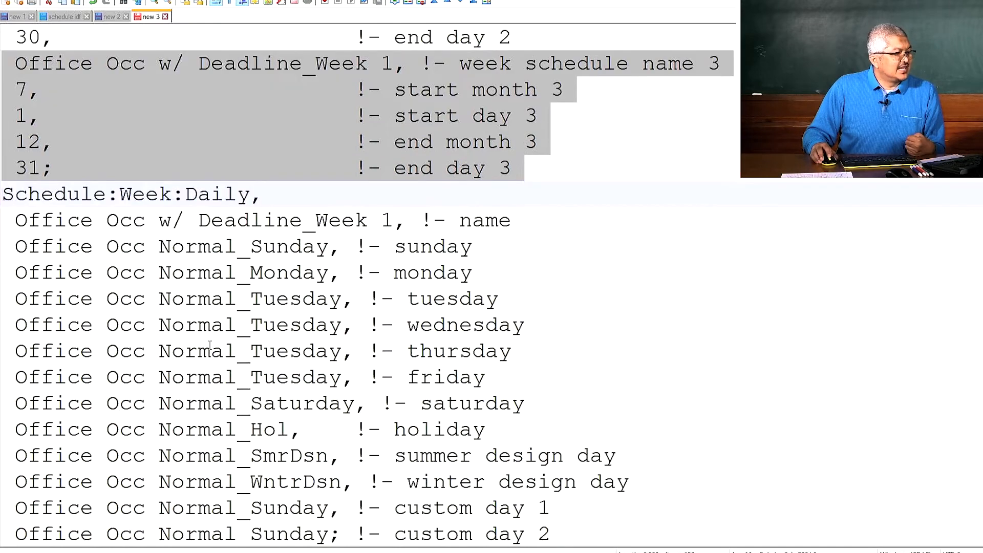
{"action": "scroll", "coordinate": [210, 345], "scroll_direction": "up", "scroll_amount": 3}
{"action": "scroll", "coordinate": [210, 345], "scroll_direction": "down", "scroll_amount": 1}
{"action": "scroll", "coordinate": [210, 345], "scroll_direction": "up", "scroll_amount": 3}
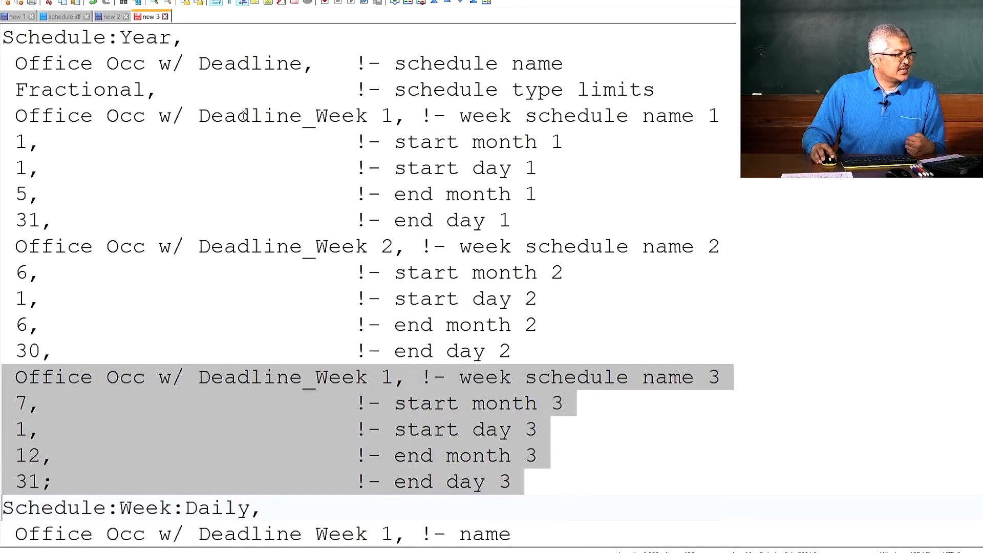
{"action": "scroll", "coordinate": [358, 128], "scroll_direction": "down", "scroll_amount": 5}
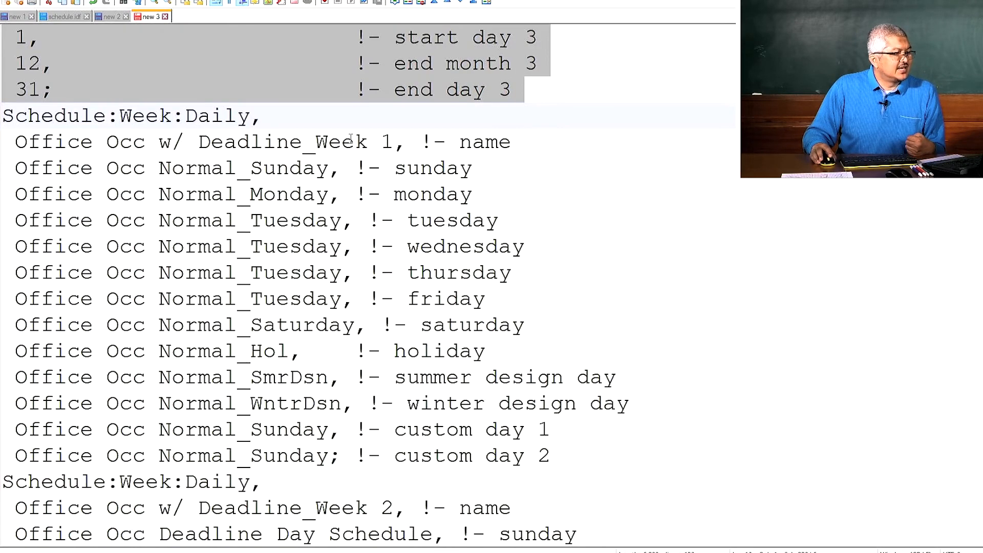
{"action": "left_click_drag", "start_coordinate": [4, 156], "coordinate": [4, 473]}
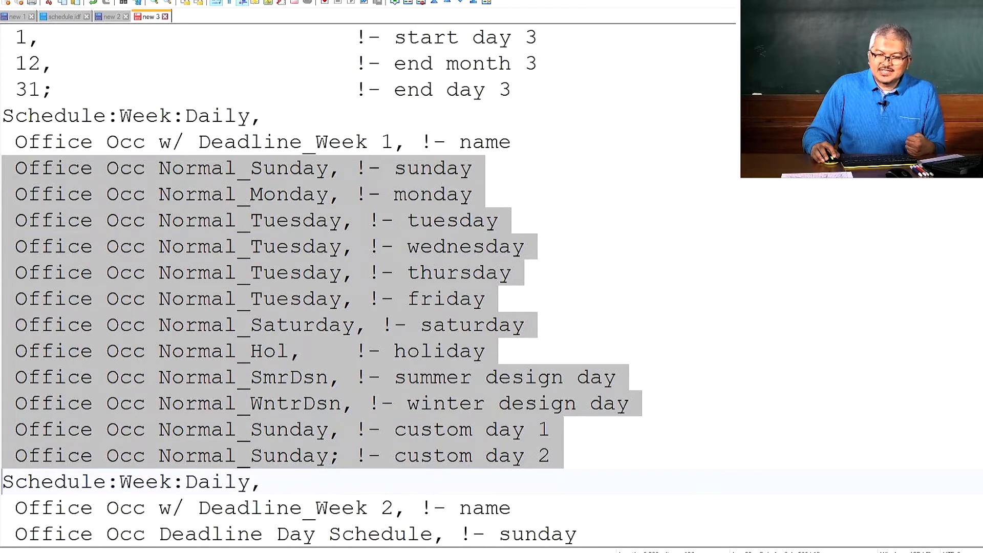
Examine the Week 2 Schedule:Week:Daily block by highlighting its Sunday-to-Friday entries and its holiday, design day and custom day entries.
{"action": "scroll", "coordinate": [127, 302], "scroll_direction": "down", "scroll_amount": 4}
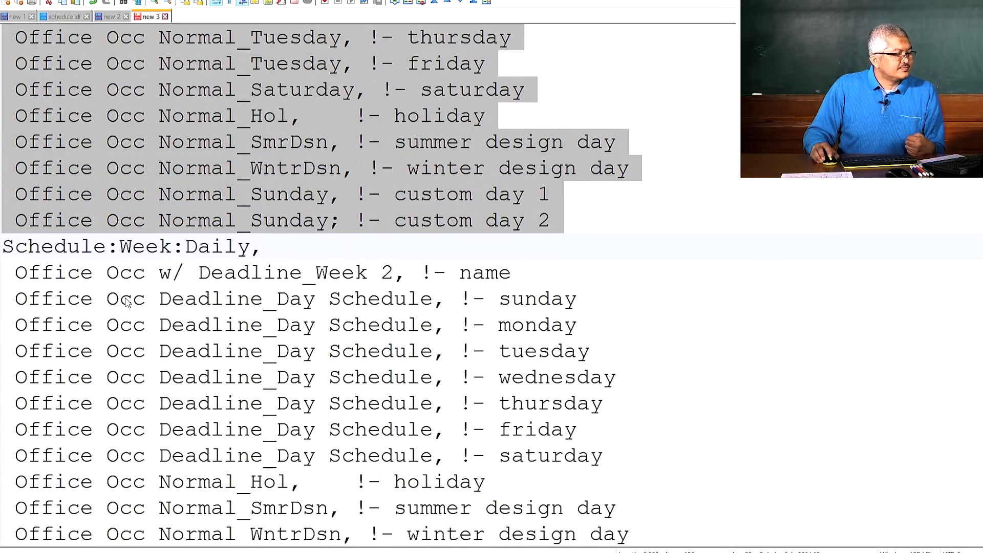
{"action": "scroll", "coordinate": [126, 299], "scroll_direction": "down", "scroll_amount": 1}
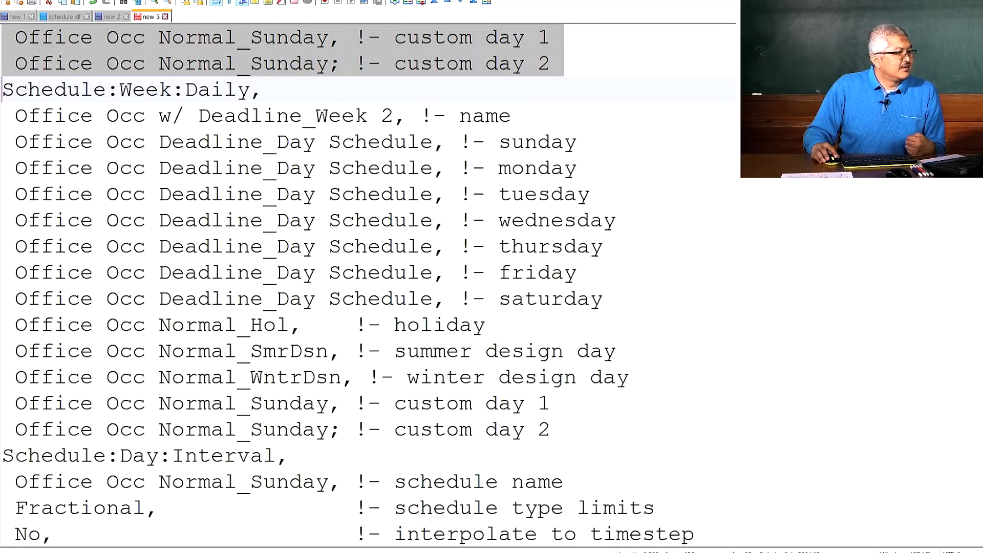
{"action": "key", "text": "Down"}
{"action": "key", "text": "Down"}
{"action": "key", "text": "shift+Down"}
{"action": "key", "text": "shift+Down"}
{"action": "key", "text": "shift+Down"}
{"action": "key", "text": "shift+Down"}
{"action": "key", "text": "shift+Down"}
{"action": "key", "text": "shift+Down"}
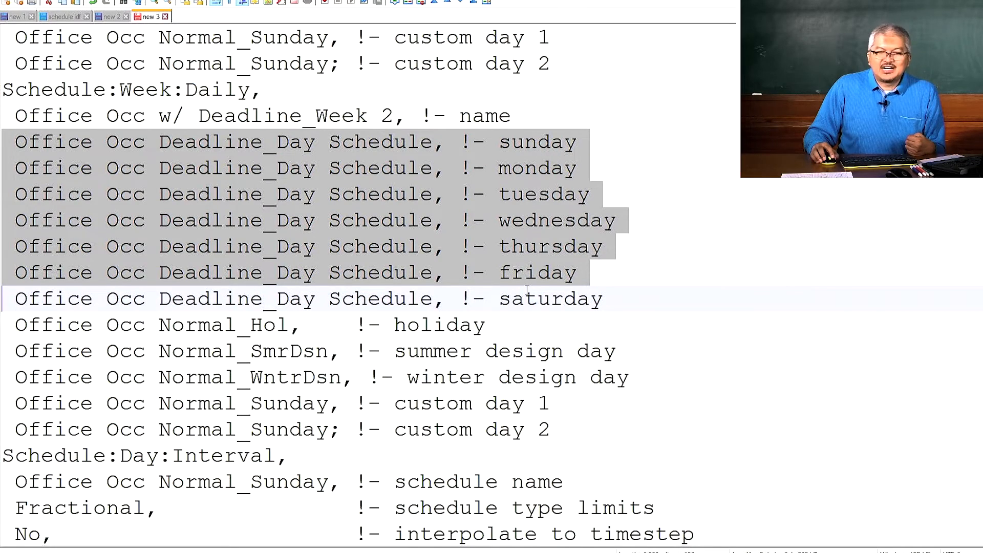
{"action": "scroll", "coordinate": [530, 292], "scroll_direction": "down", "scroll_amount": 1}
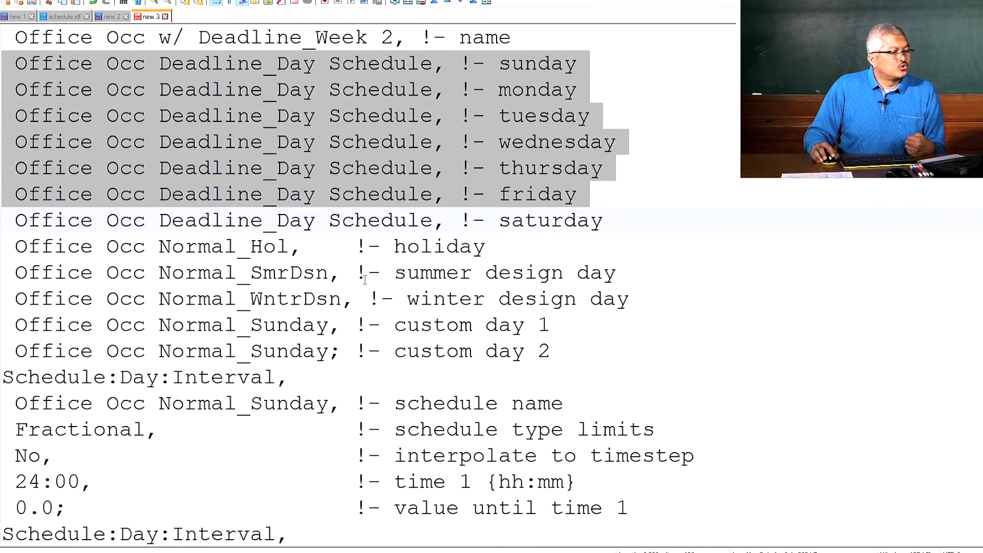
{"action": "left_click_drag", "start_coordinate": [3, 246], "coordinate": [2, 365]}
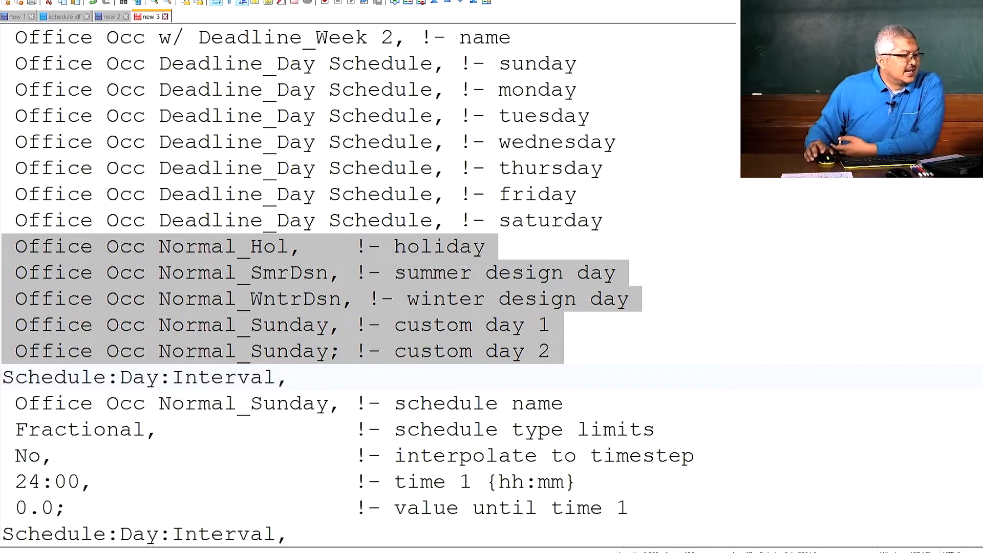
Review the seasonal IDF text again from the Schedule:Year block through both Schedule:Week:Daily blocks.
{"action": "scroll", "coordinate": [38, 330], "scroll_direction": "down", "scroll_amount": 3}
{"action": "scroll", "coordinate": [46, 328], "scroll_direction": "up", "scroll_amount": 4}
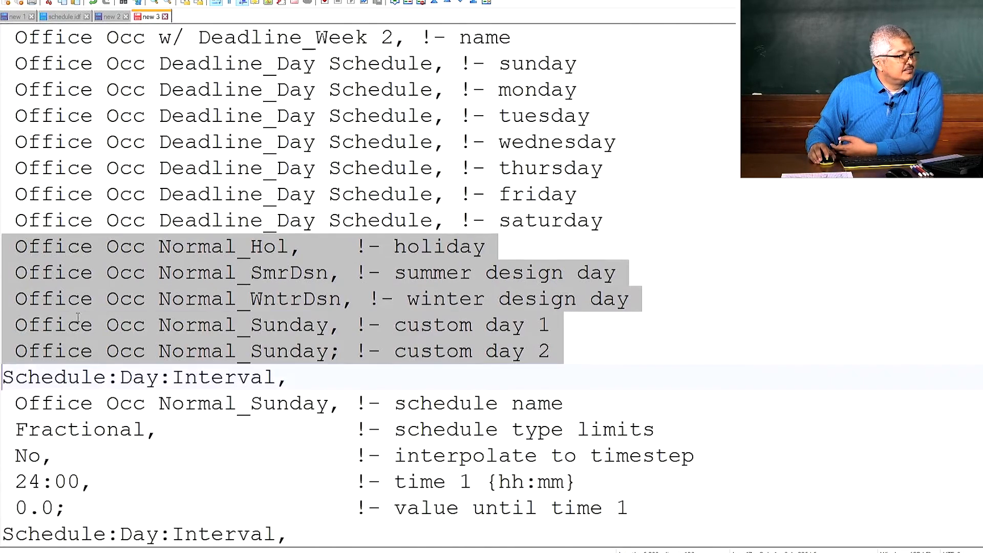
{"action": "scroll", "coordinate": [101, 324], "scroll_direction": "up", "scroll_amount": 10}
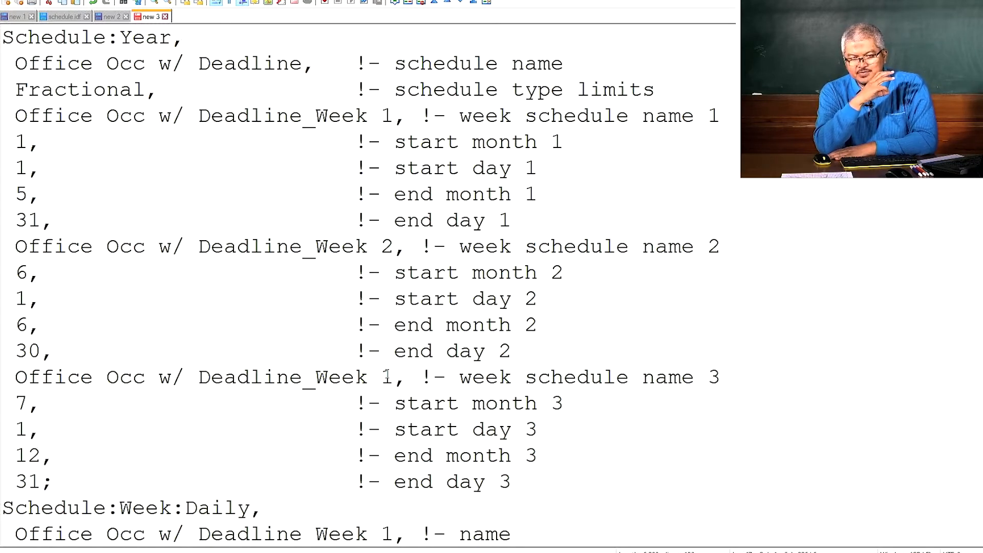
{"action": "scroll", "coordinate": [428, 332], "scroll_direction": "down", "scroll_amount": 4}
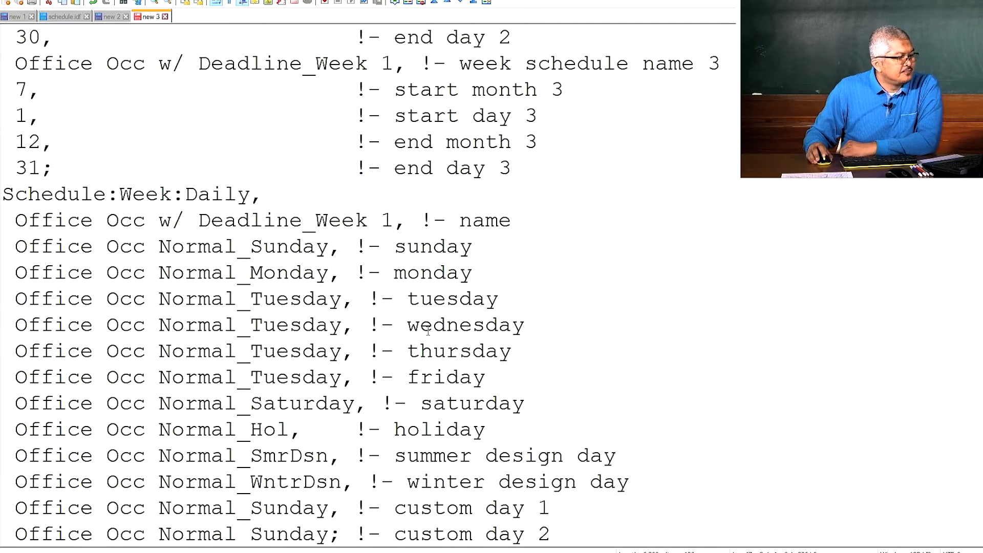
{"action": "scroll", "coordinate": [428, 332], "scroll_direction": "down", "scroll_amount": 2}
{"action": "scroll", "coordinate": [429, 325], "scroll_direction": "down", "scroll_amount": 5}
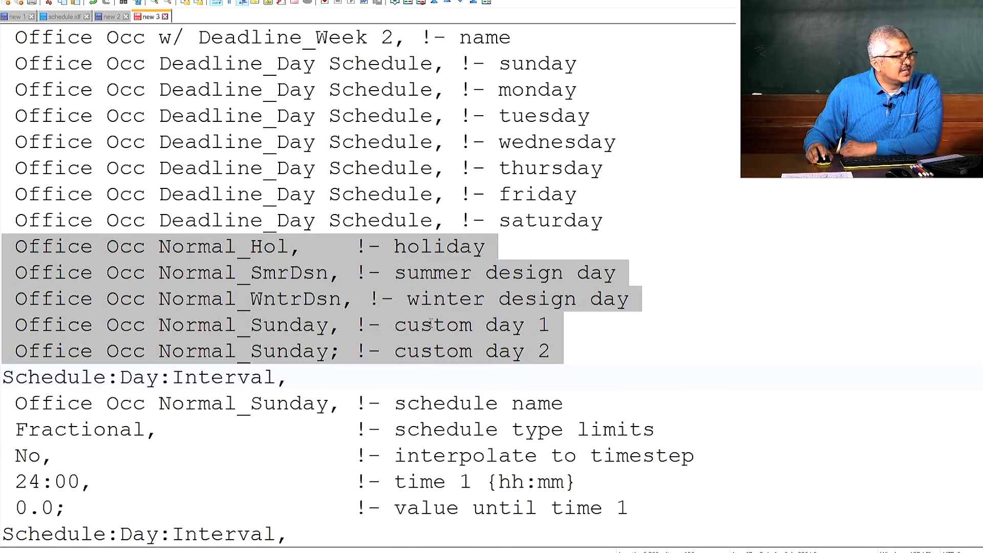
Compare Week 2's Sunday-to-Saturday day schedules with its holiday, design day and custom day schedules, highlighting each set.
{"action": "scroll", "coordinate": [431, 323], "scroll_direction": "up", "scroll_amount": 1}
{"action": "left_click_drag", "start_coordinate": [4, 138], "coordinate": [4, 318]}
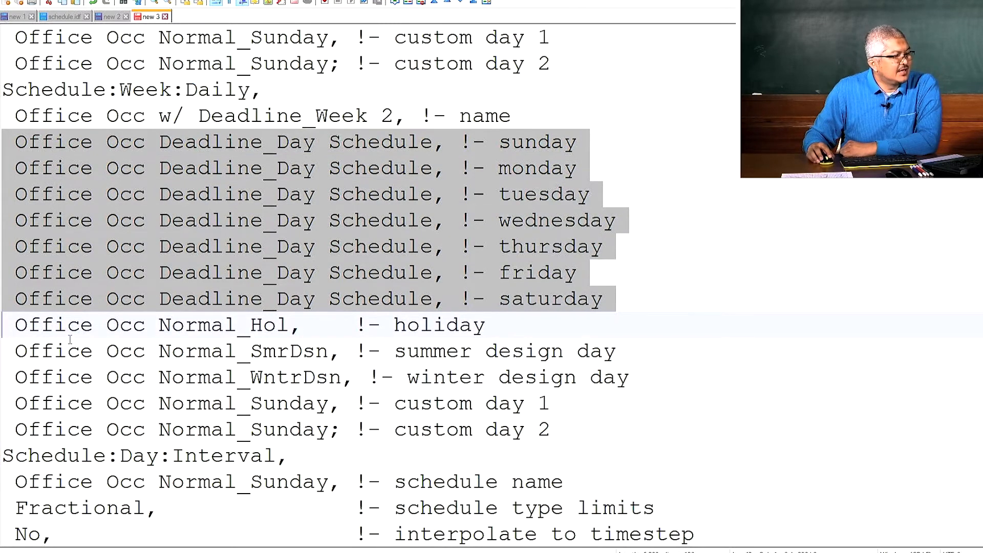
{"action": "left_click_drag", "start_coordinate": [4, 325], "coordinate": [4, 455]}
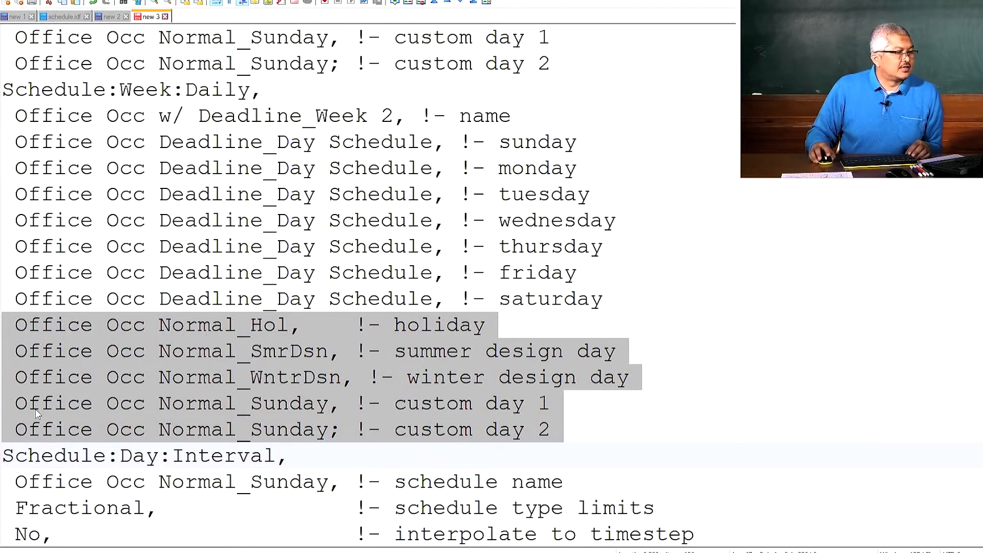
{"action": "left_click", "coordinate": [231, 315]}
{"action": "scroll", "coordinate": [232, 315], "scroll_direction": "down", "scroll_amount": 2}
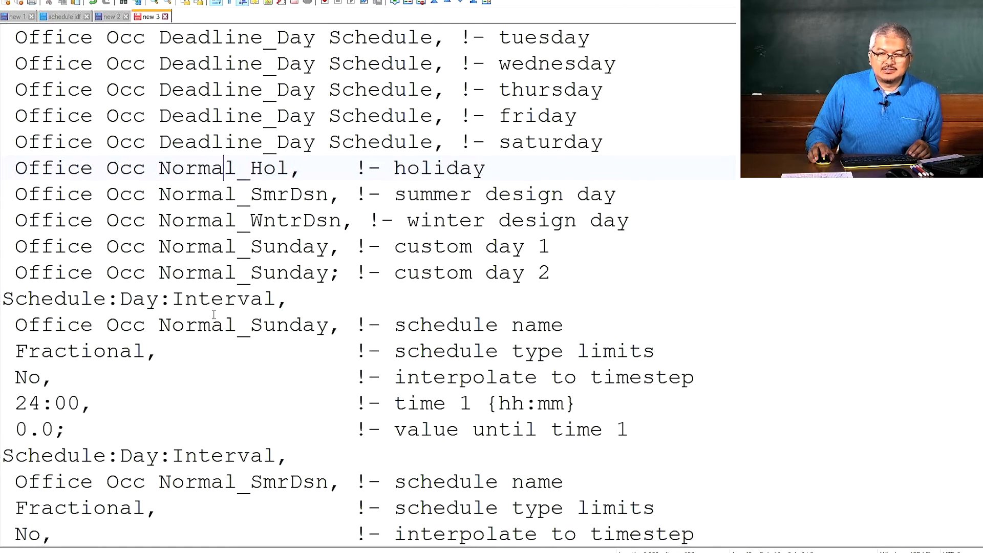
Look through the Schedule:Day:Interval blocks in the seasonal IDF text and switch back to the Grasshopper canvas.
{"action": "scroll", "coordinate": [215, 314], "scroll_direction": "down", "scroll_amount": 6}
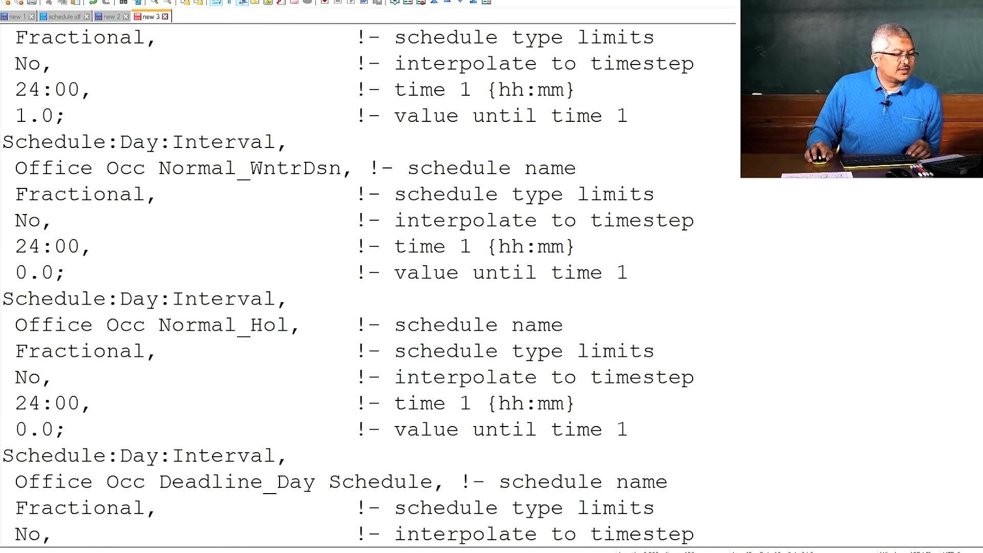
{"action": "key", "text": "alt+Tab"}
{"action": "scroll", "coordinate": [505, 357], "scroll_direction": "down", "scroll_amount": 1}
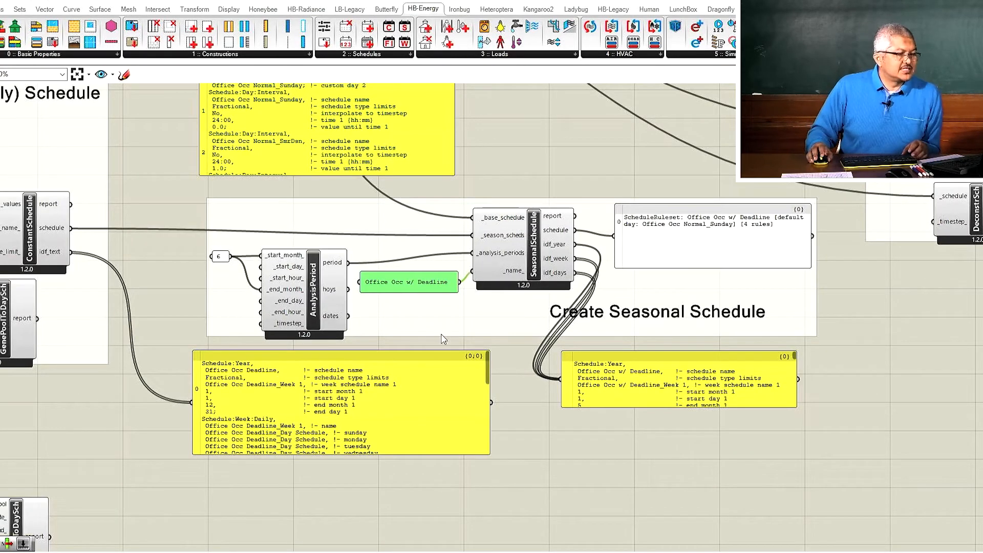
Duplicate the month 6 panel, AnalysisPeriod, "Office Occ w/ Deadline" panel and SeasonalSchedule, placing the copies in empty canvas below the originals.
{"action": "left_click", "coordinate": [533, 252]}
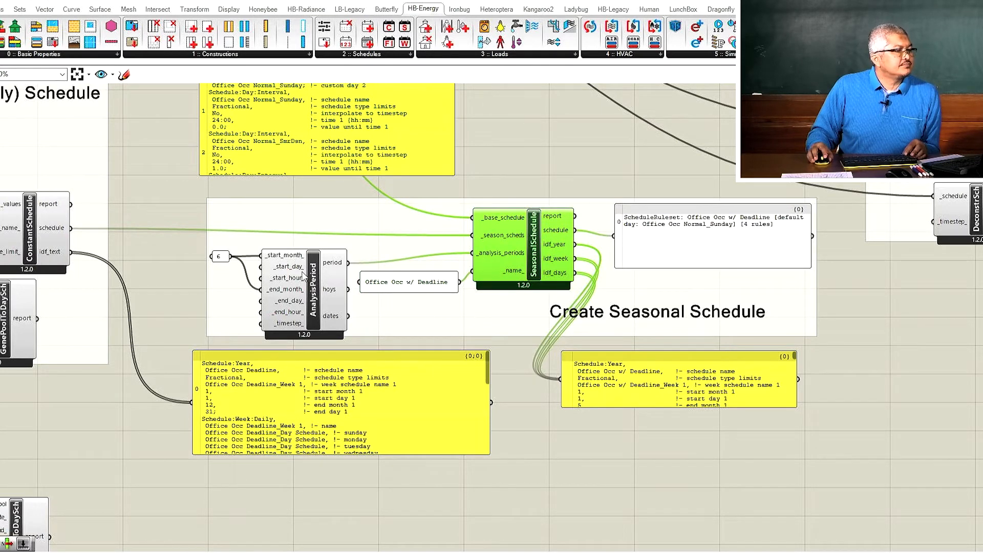
{"action": "left_click", "coordinate": [220, 256]}
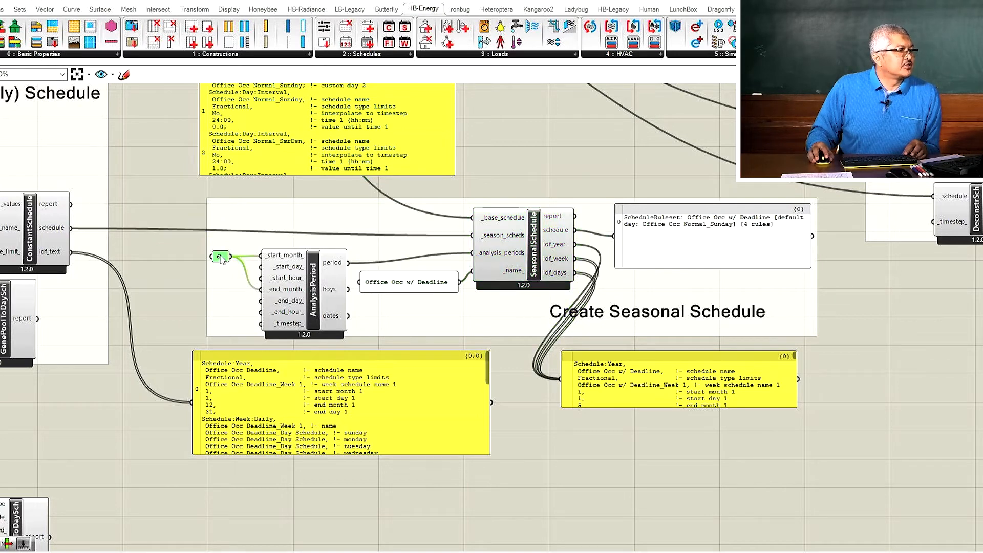
{"action": "left_click", "coordinate": [305, 284], "text": "shift"}
{"action": "left_click", "coordinate": [429, 281], "text": "shift"}
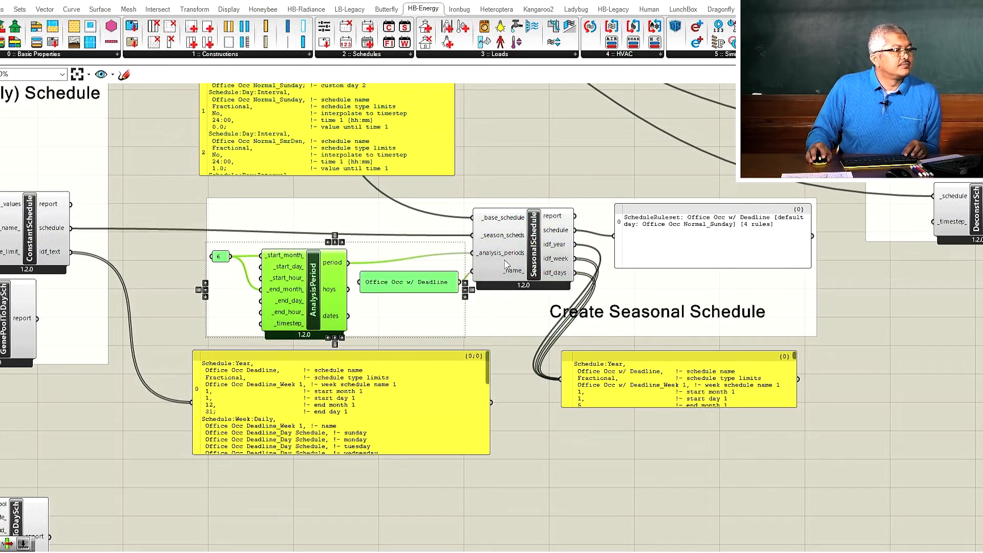
{"action": "left_click", "coordinate": [525, 261], "text": "shift"}
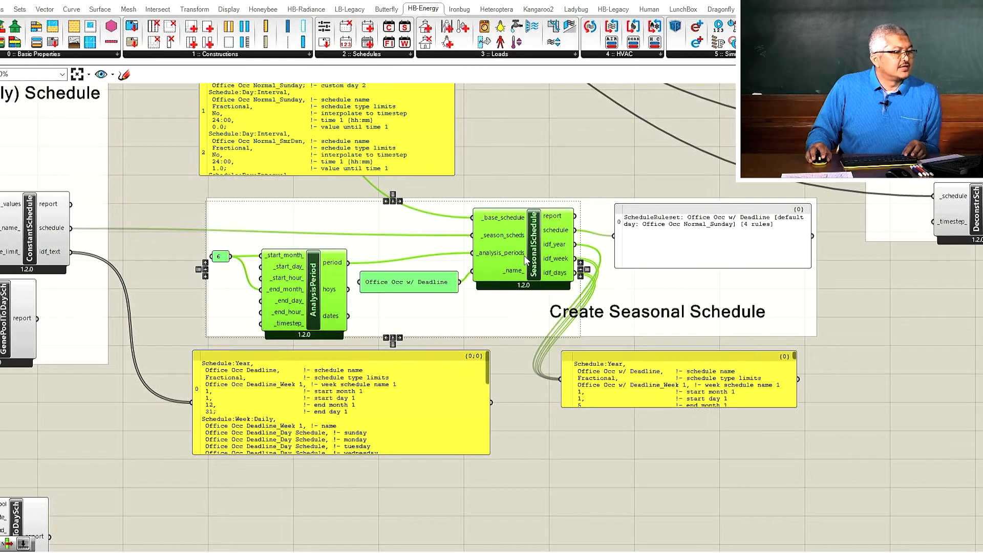
{"action": "key", "text": "ctrl+c"}
{"action": "key", "text": "ctrl+v"}
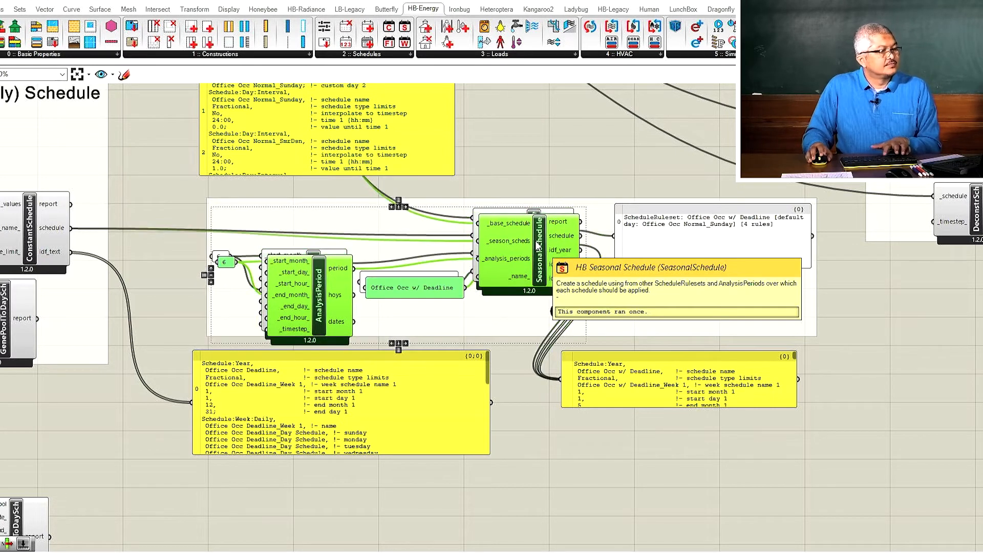
{"action": "scroll", "coordinate": [533, 199], "scroll_direction": "down", "scroll_amount": 2}
{"action": "left_click_drag", "start_coordinate": [537, 237], "coordinate": [678, 439]}
{"action": "left_click", "coordinate": [513, 401]}
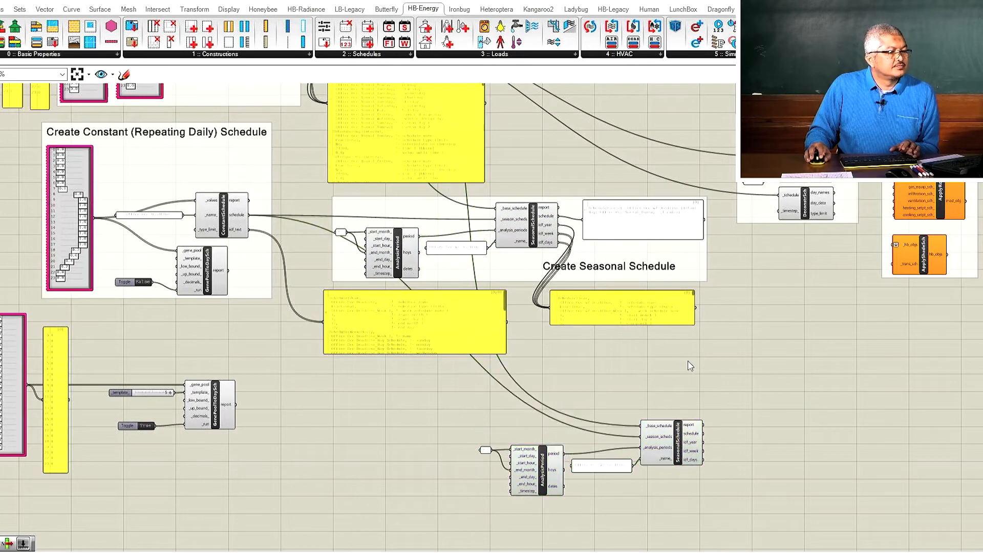
Connect the original SeasonalSchedule's schedule output to the copied SeasonalSchedule's _base_schedule input, replacing its existing wire.
{"action": "scroll", "coordinate": [456, 412], "scroll_direction": "up", "scroll_amount": 3}
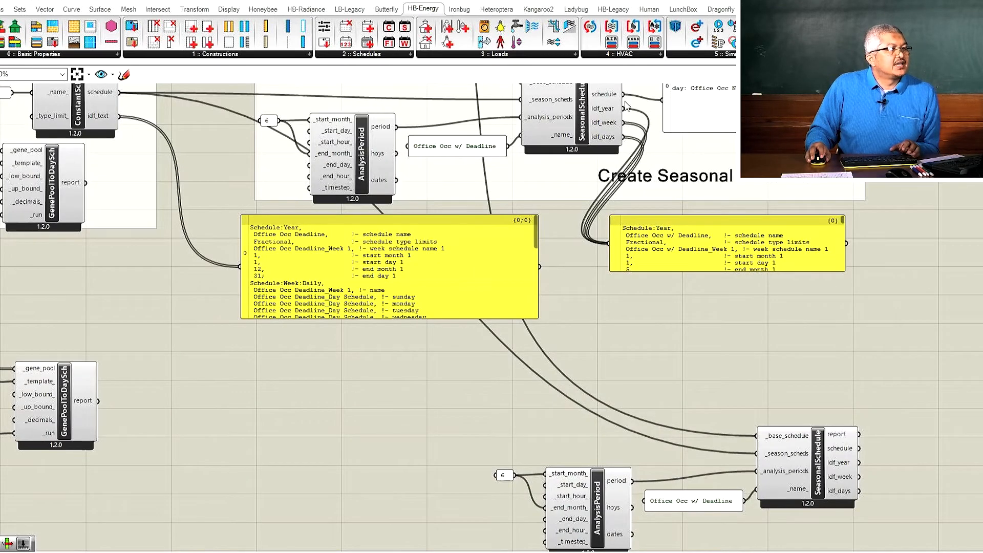
{"action": "left_click_drag", "start_coordinate": [623, 95], "coordinate": [757, 436]}
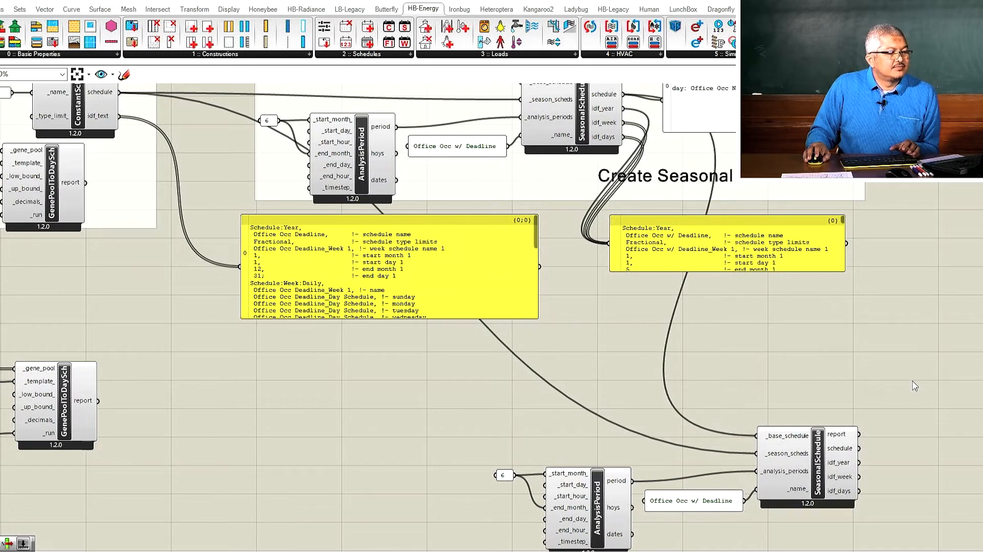
Duplicate the WeeklySchedule component and place the copy beside the duplicated AnalysisPeriod, below the existing schedule groups.
{"action": "scroll", "coordinate": [559, 313], "scroll_direction": "down", "scroll_amount": 2}
{"action": "scroll", "coordinate": [543, 300], "scroll_direction": "down", "scroll_amount": 2}
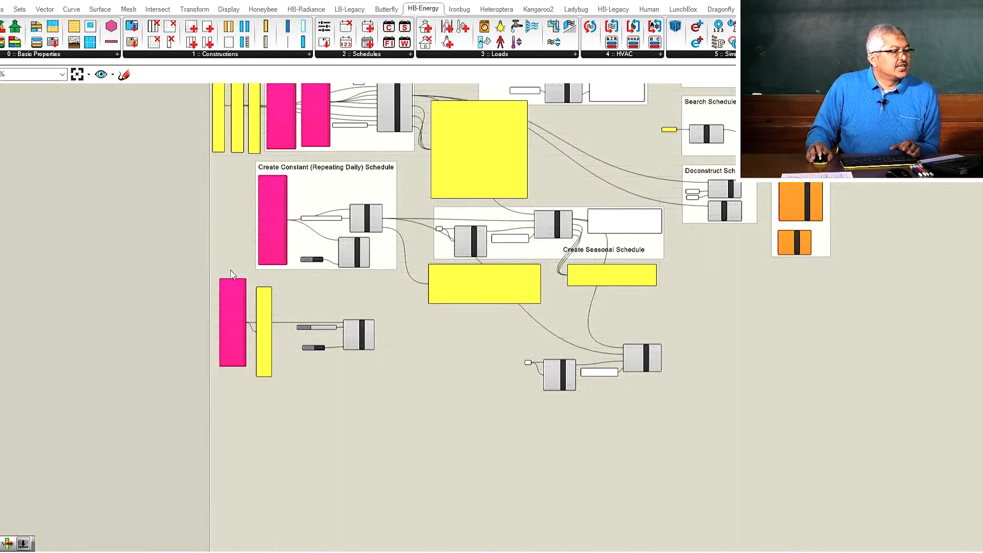
{"action": "scroll", "coordinate": [292, 205], "scroll_direction": "up", "scroll_amount": 4}
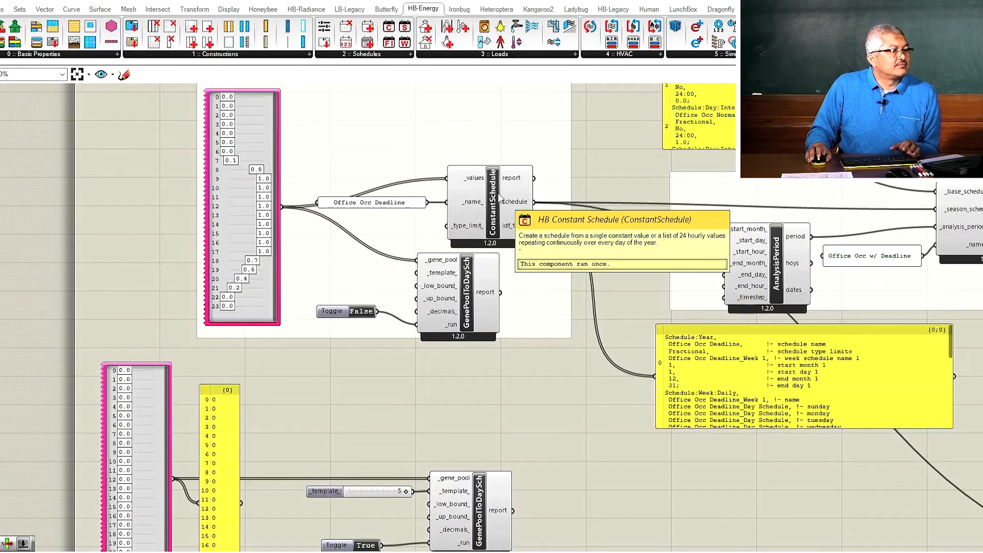
{"action": "scroll", "coordinate": [499, 197], "scroll_direction": "down", "scroll_amount": 1}
{"action": "scroll", "coordinate": [498, 199], "scroll_direction": "up", "scroll_amount": 2}
{"action": "scroll", "coordinate": [497, 198], "scroll_direction": "down", "scroll_amount": 3}
{"action": "scroll", "coordinate": [497, 199], "scroll_direction": "up", "scroll_amount": 3}
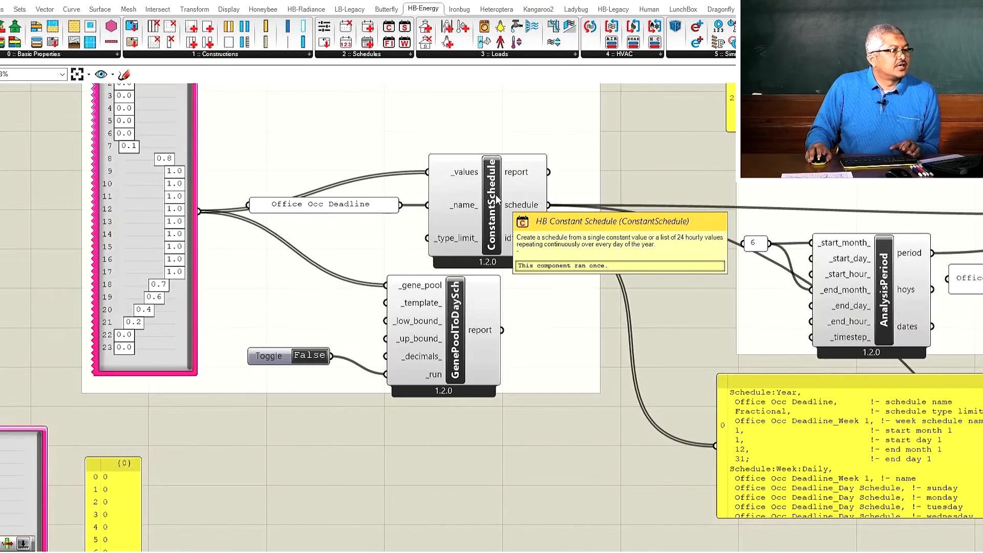
{"action": "scroll", "coordinate": [497, 199], "scroll_direction": "down", "scroll_amount": 3}
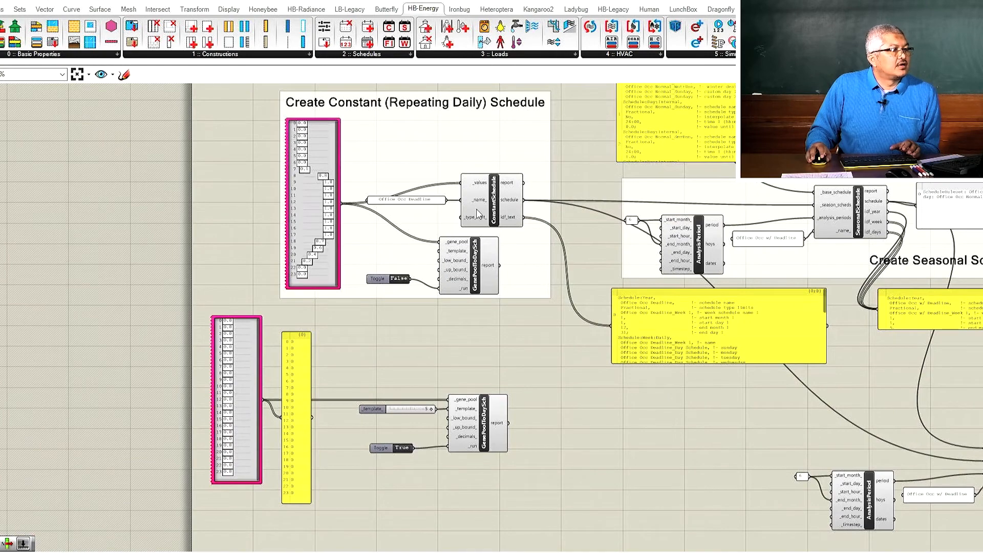
{"action": "scroll", "coordinate": [489, 210], "scroll_direction": "down", "scroll_amount": 7}
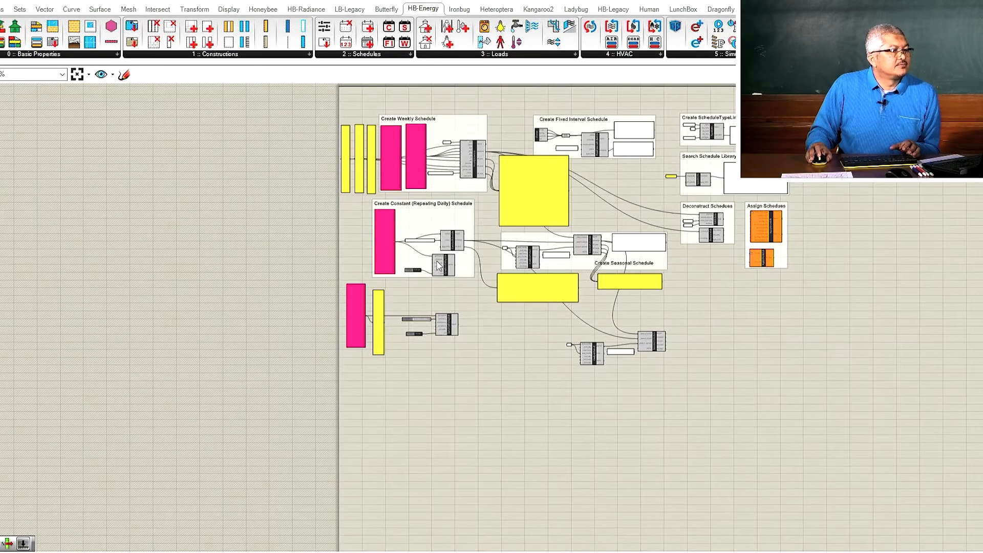
{"action": "scroll", "coordinate": [455, 169], "scroll_direction": "up", "scroll_amount": 6}
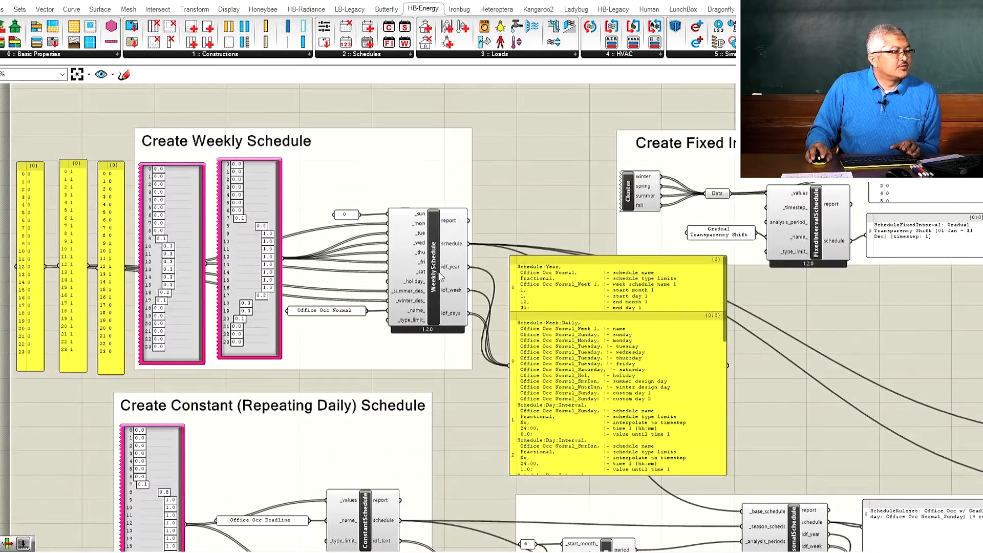
{"action": "left_click", "coordinate": [441, 277]}
{"action": "key", "text": "ctrl+c"}
{"action": "key", "text": "ctrl+v"}
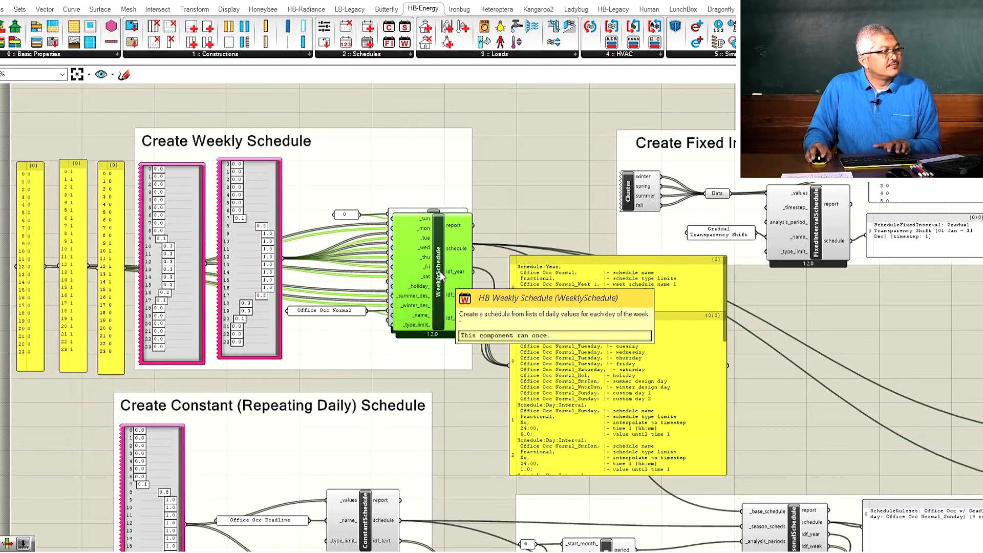
{"action": "left_click_drag", "start_coordinate": [435, 258], "coordinate": [462, 409]}
{"action": "scroll", "coordinate": [427, 295], "scroll_direction": "down", "scroll_amount": 1}
{"action": "scroll", "coordinate": [426, 294], "scroll_direction": "down", "scroll_amount": 6}
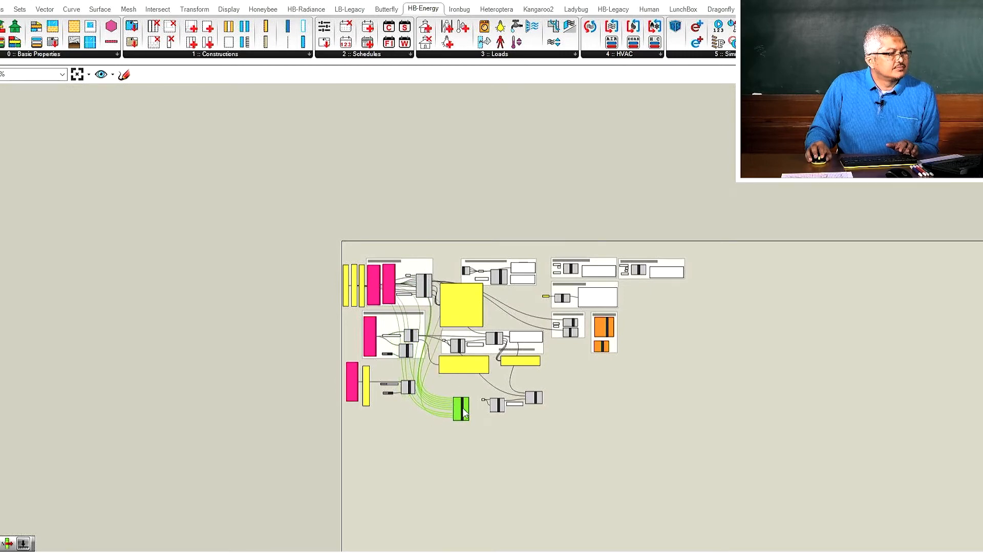
Connect the all-zero Gene Pool to the copied WeeklySchedule's inputs from _sun through _sat and _holiday_, replacing the existing day wires.
{"action": "scroll", "coordinate": [462, 410], "scroll_direction": "up", "scroll_amount": 4}
{"action": "scroll", "coordinate": [410, 408], "scroll_direction": "up", "scroll_amount": 2}
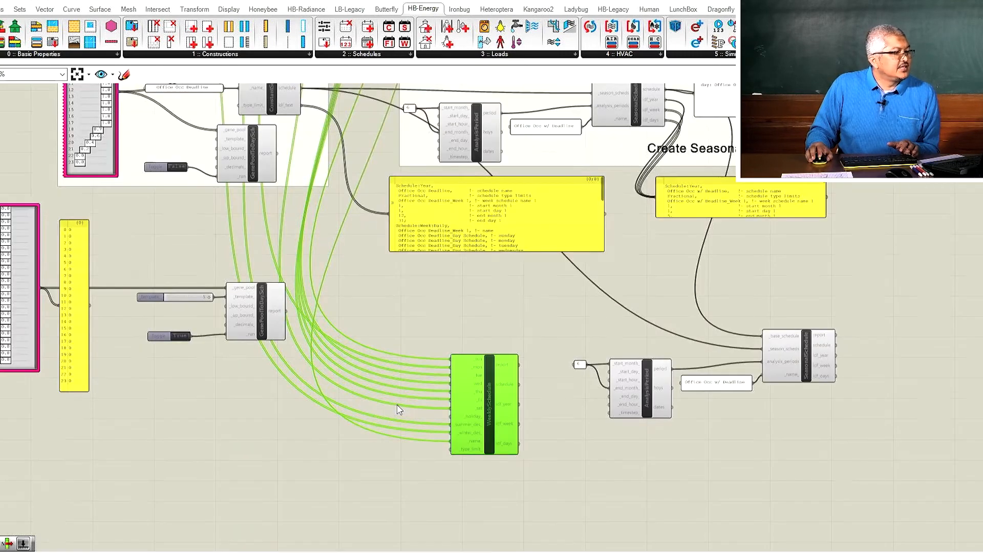
{"action": "scroll", "coordinate": [398, 405], "scroll_direction": "up", "scroll_amount": 1}
{"action": "scroll", "coordinate": [420, 369], "scroll_direction": "down", "scroll_amount": 1}
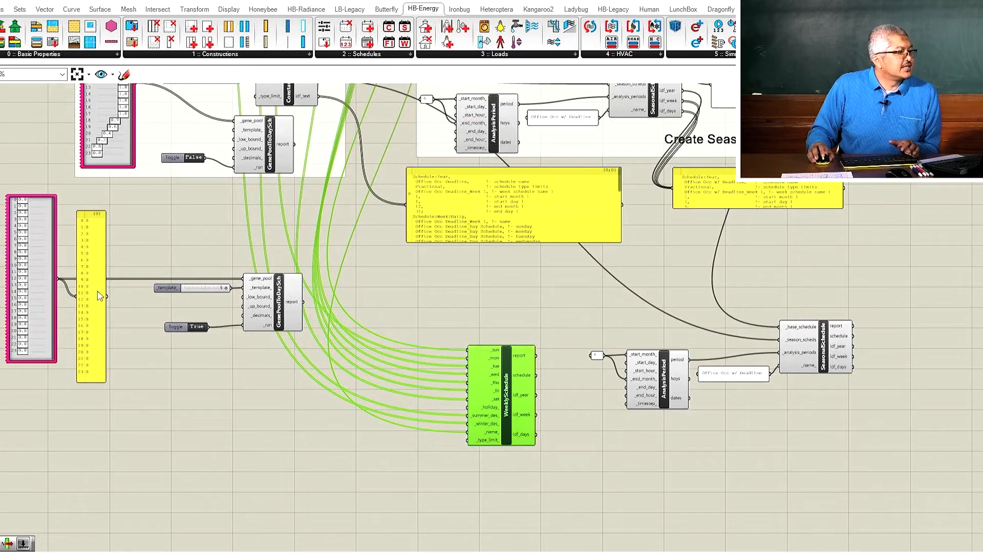
{"action": "scroll", "coordinate": [79, 291], "scroll_direction": "up", "scroll_amount": 2}
{"action": "scroll", "coordinate": [78, 294], "scroll_direction": "up", "scroll_amount": 1}
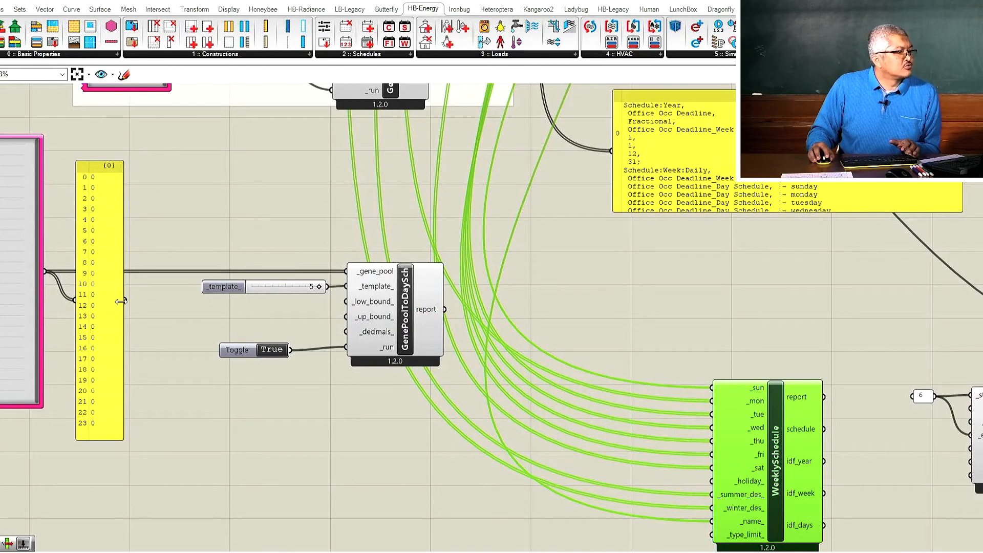
{"action": "left_click_drag", "start_coordinate": [126, 302], "coordinate": [711, 388]}
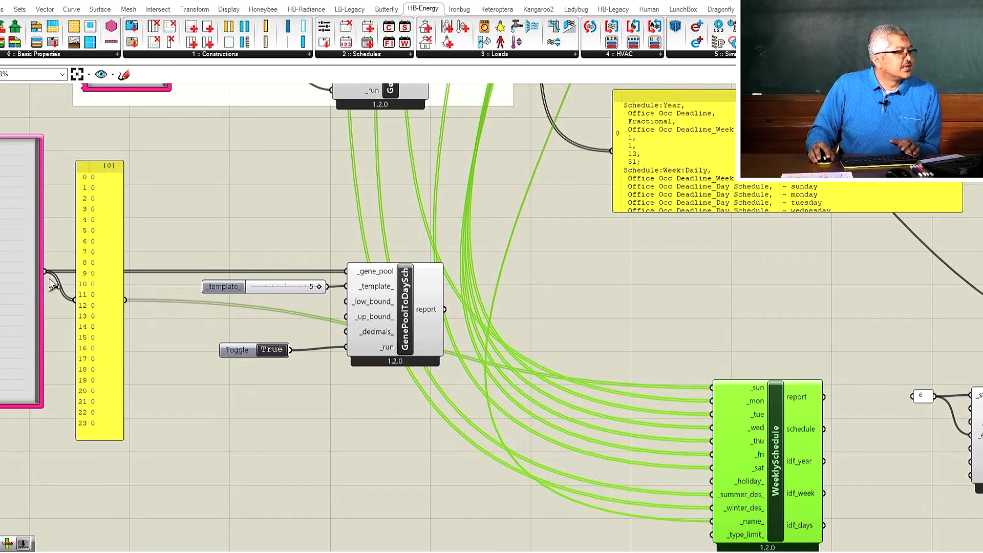
{"action": "left_click_drag", "start_coordinate": [46, 273], "coordinate": [719, 394]}
{"action": "left_click_drag", "start_coordinate": [43, 287], "coordinate": [709, 402]}
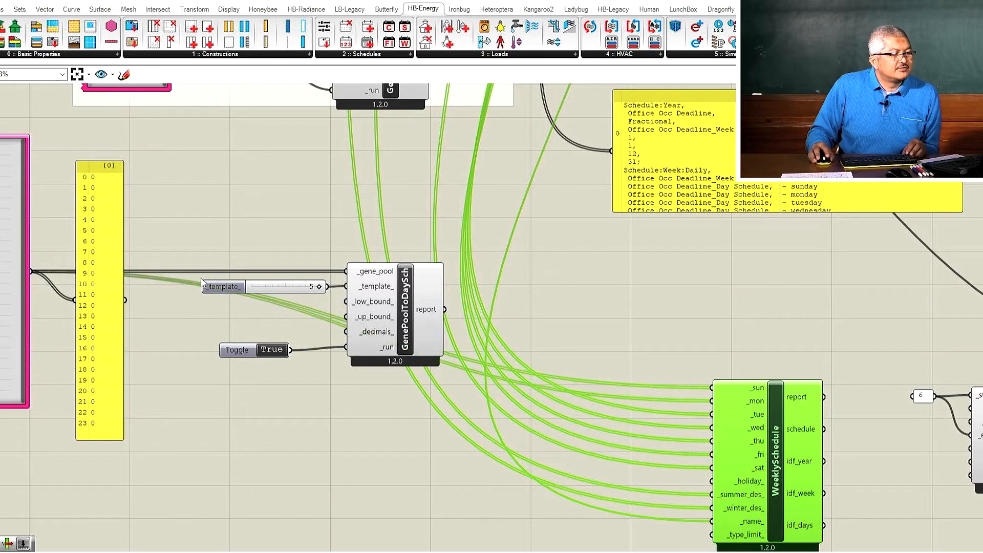
{"action": "left_click_drag", "start_coordinate": [34, 273], "coordinate": [711, 415]}
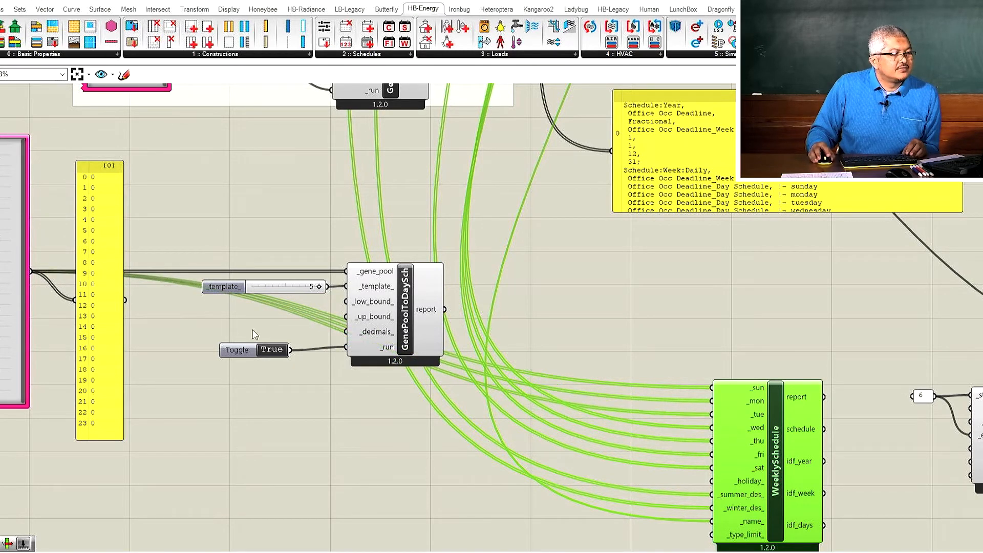
{"action": "left_click_drag", "start_coordinate": [32, 274], "coordinate": [710, 427]}
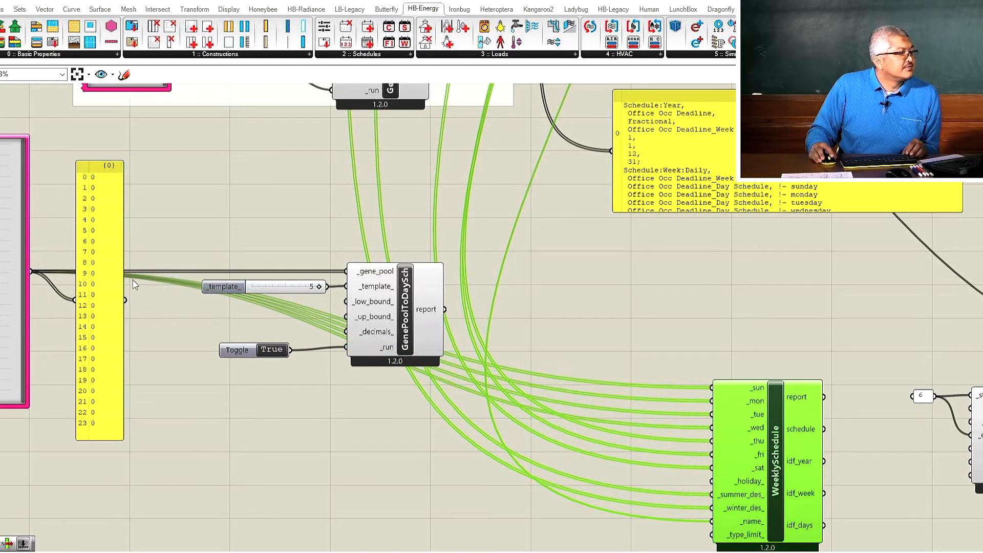
{"action": "left_click_drag", "start_coordinate": [32, 274], "coordinate": [711, 441]}
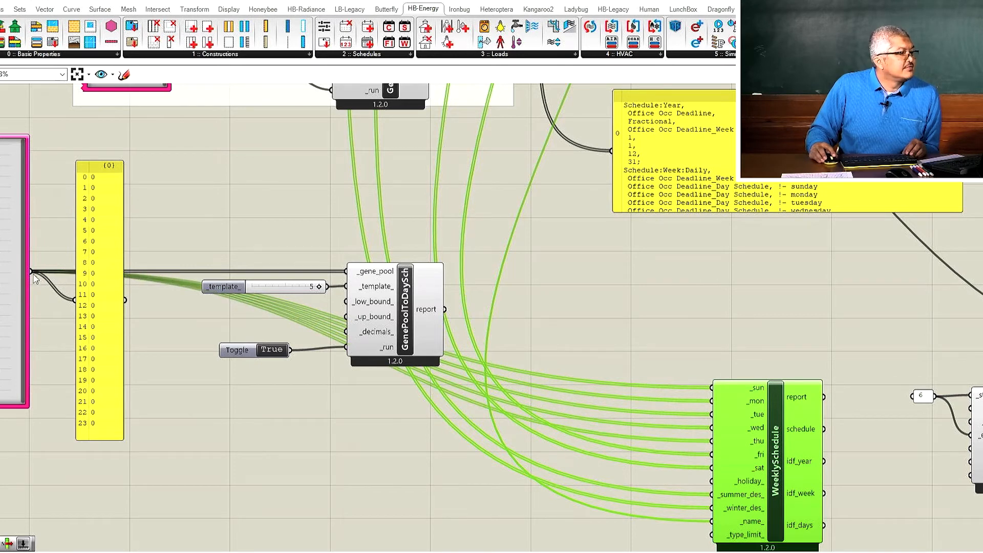
{"action": "left_click_drag", "start_coordinate": [33, 276], "coordinate": [710, 468]}
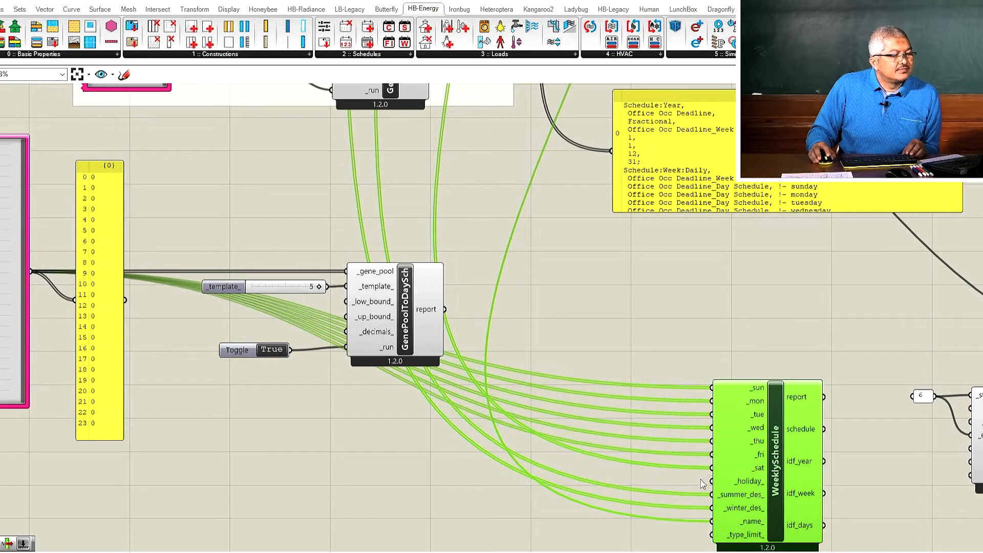
{"action": "left_click_drag", "start_coordinate": [33, 276], "coordinate": [712, 479]}
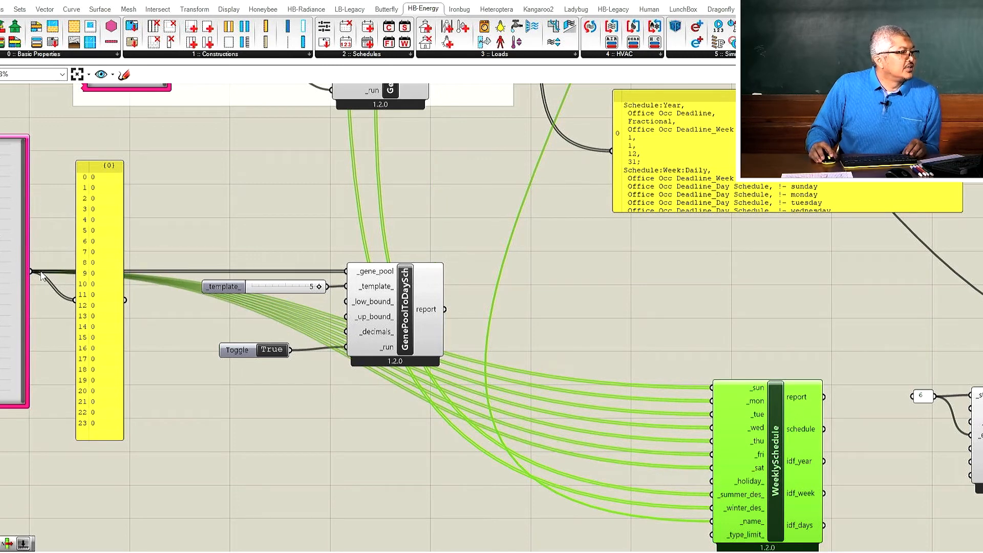
{"action": "left_click_drag", "start_coordinate": [35, 276], "coordinate": [712, 494]}
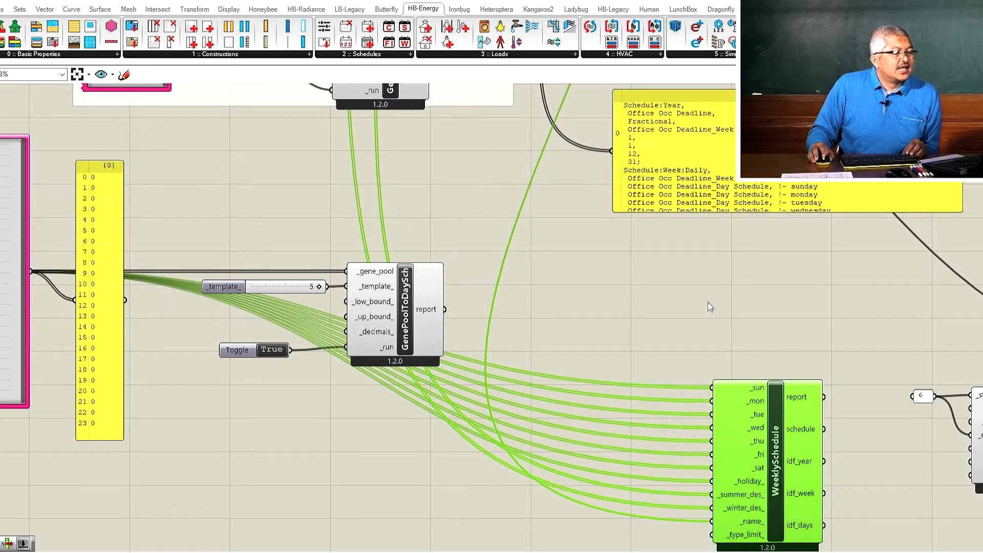
Add a text panel reading "Occ Zero Days" beside the copied WeeklySchedule's _name_ input.
{"action": "scroll", "coordinate": [721, 324], "scroll_direction": "down", "scroll_amount": 1}
{"action": "scroll", "coordinate": [732, 360], "scroll_direction": "down", "scroll_amount": 3}
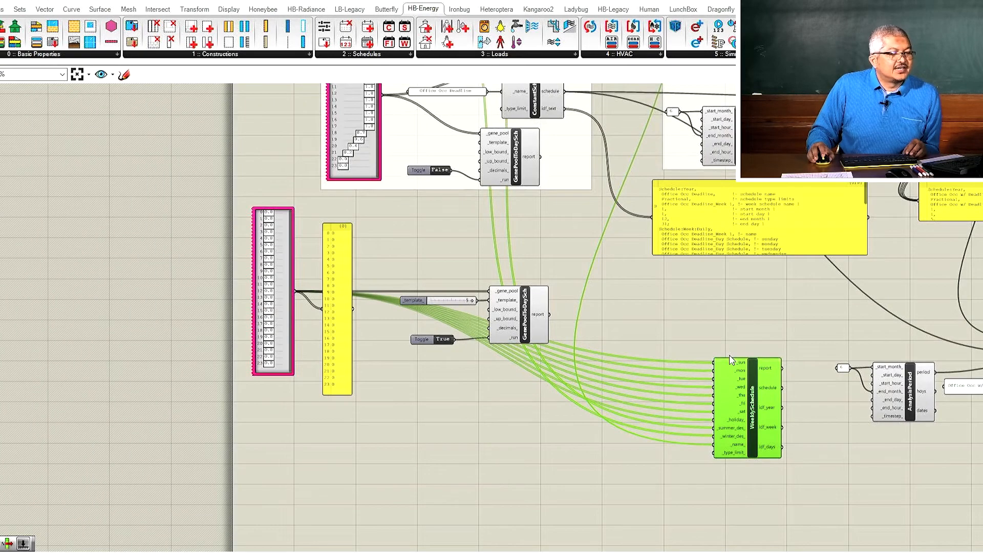
{"action": "scroll", "coordinate": [742, 379], "scroll_direction": "up", "scroll_amount": 2}
{"action": "scroll", "coordinate": [743, 397], "scroll_direction": "up", "scroll_amount": 3}
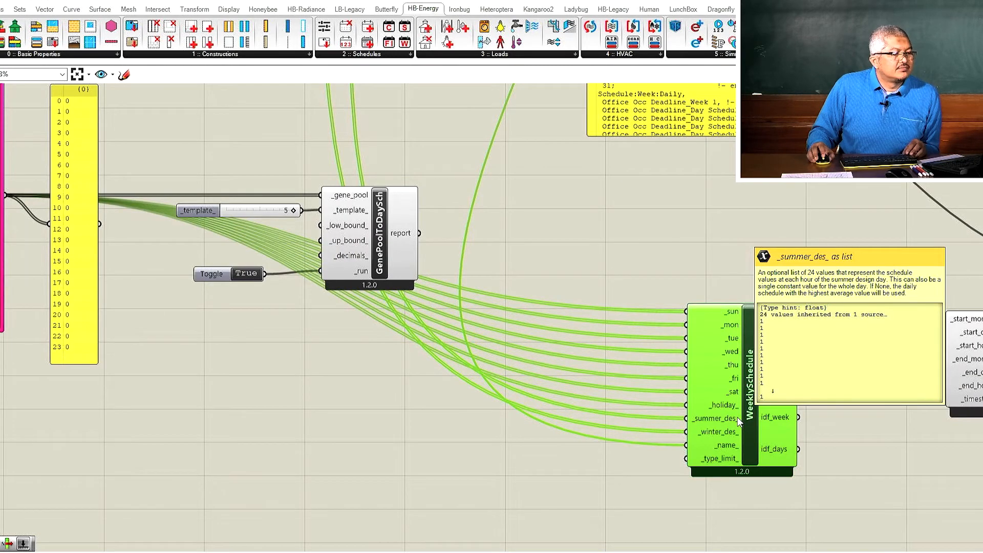
{"action": "scroll", "coordinate": [722, 387], "scroll_direction": "down", "scroll_amount": 1}
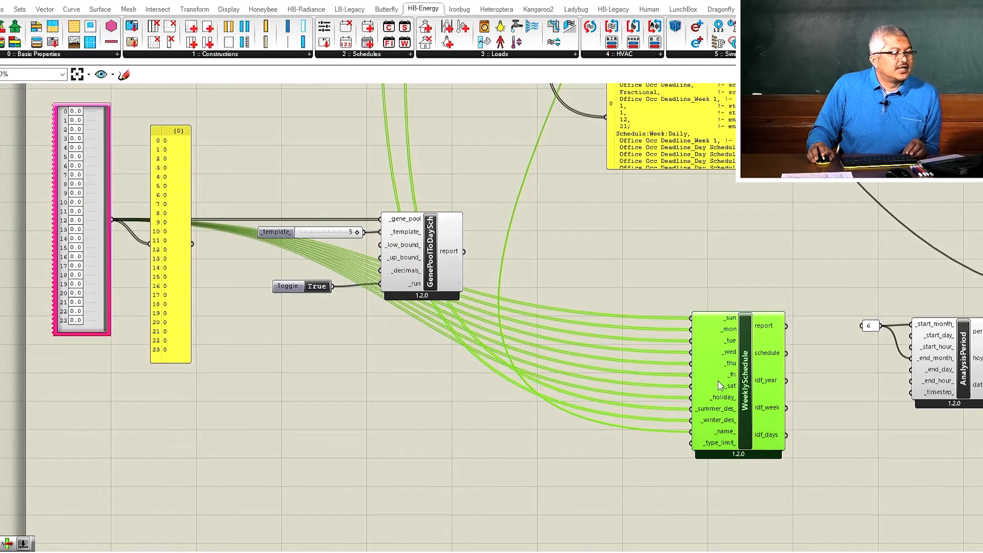
{"action": "double_click", "coordinate": [557, 436]}
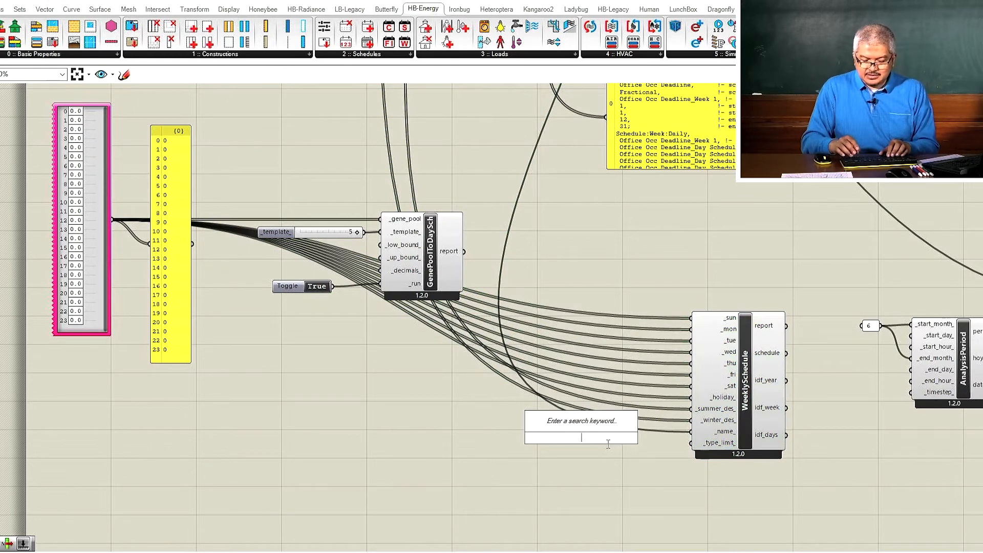
{"action": "type", "text": "\"Occ"}
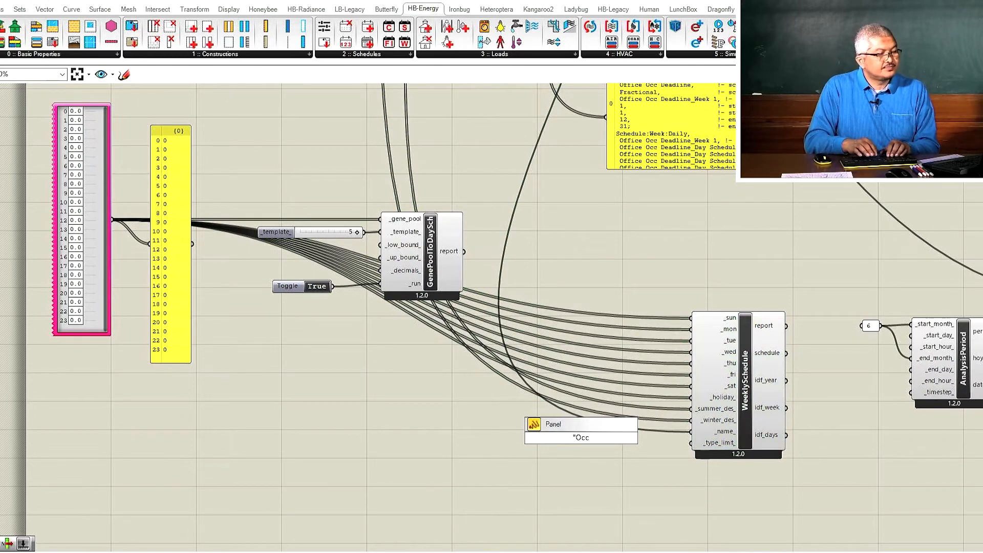
{"action": "type", "text": " Zero Days"}
{"action": "key", "text": "Return"}
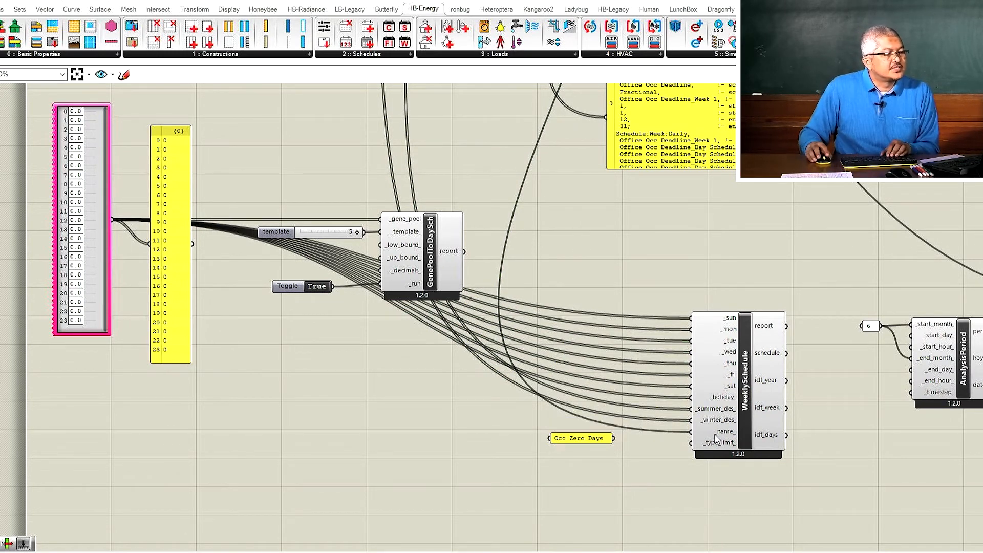
Connect the "Occ Zero Days" panel to the copied WeeklySchedule's _name_ input and that component's schedule output to the copied SeasonalSchedule's _season_scheds, replacing the existing wires.
{"action": "left_click_drag", "start_coordinate": [615, 439], "coordinate": [700, 433]}
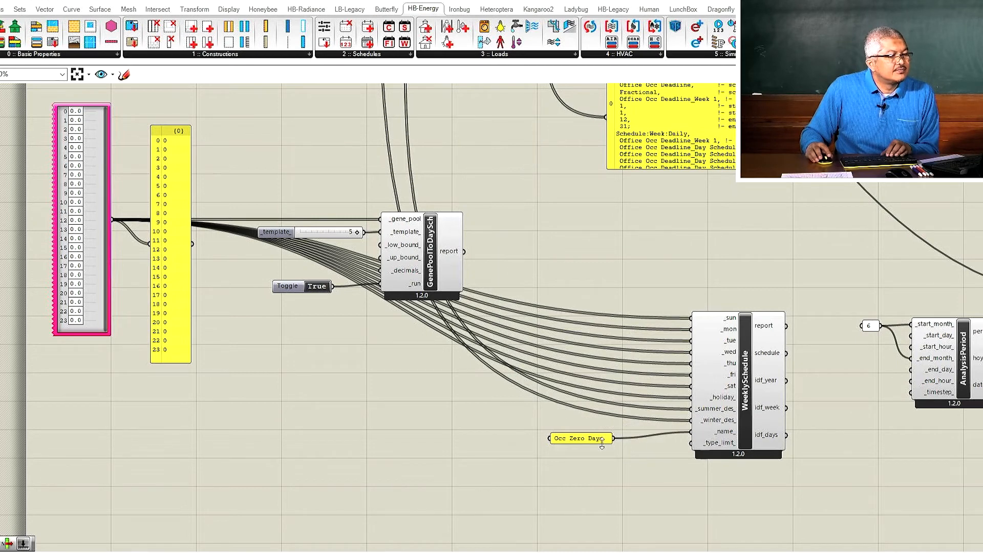
{"action": "left_click_drag", "start_coordinate": [597, 444], "coordinate": [599, 437]}
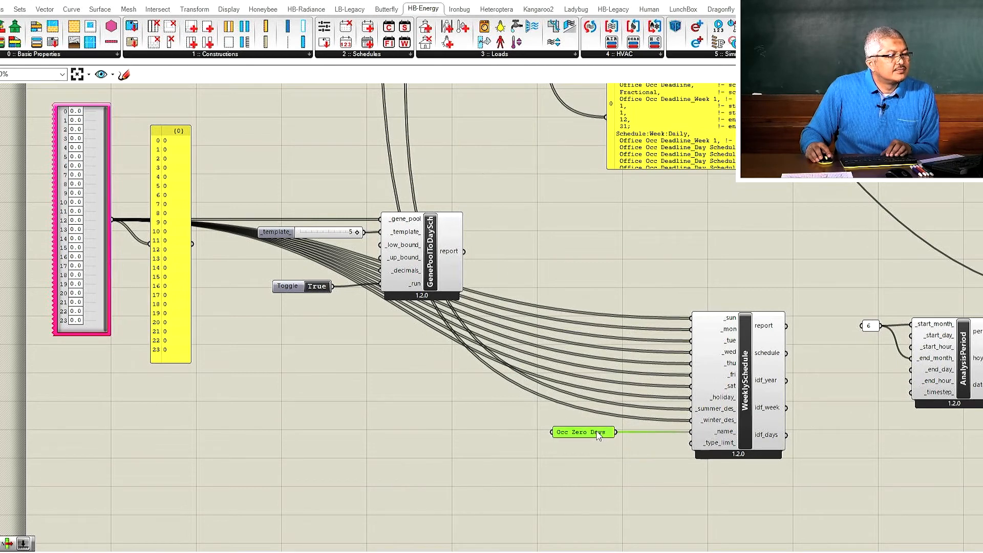
{"action": "scroll", "coordinate": [509, 420], "scroll_direction": "down", "scroll_amount": 3}
{"action": "scroll", "coordinate": [889, 433], "scroll_direction": "up", "scroll_amount": 5}
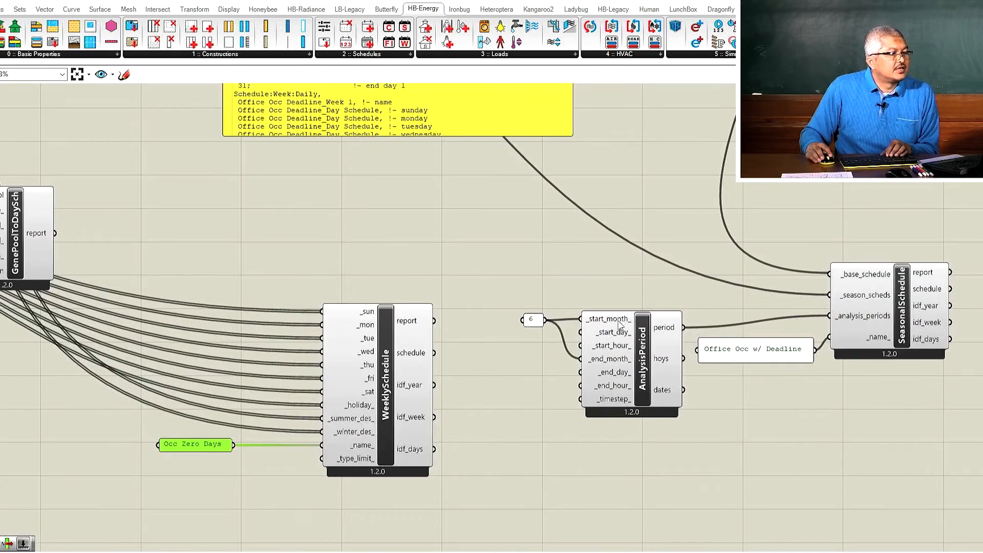
{"action": "mouse_move", "coordinate": [434, 353]}
{"action": "left_mouse_down"}
{"action": "mouse_move", "coordinate": [745, 270]}
{"action": "mouse_move", "coordinate": [830, 295]}
{"action": "left_mouse_up"}
{"action": "left_click_drag", "start_coordinate": [645, 375], "coordinate": [646, 376]}
Change the text of the copied SeasonalSchedule's name panel to "Office Occ w/ Deadline XXXXX".
{"action": "double_click", "coordinate": [759, 353]}
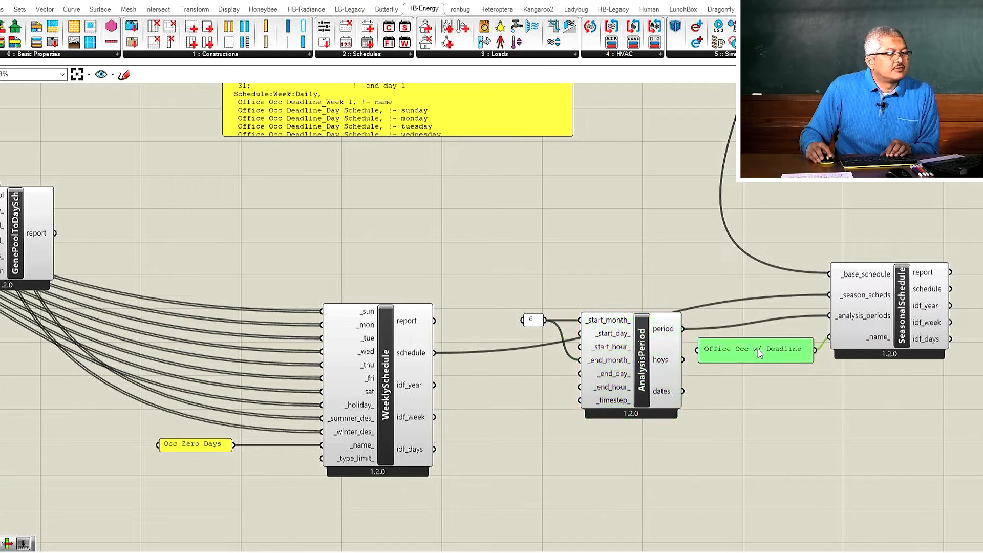
{"action": "left_click", "coordinate": [810, 290]}
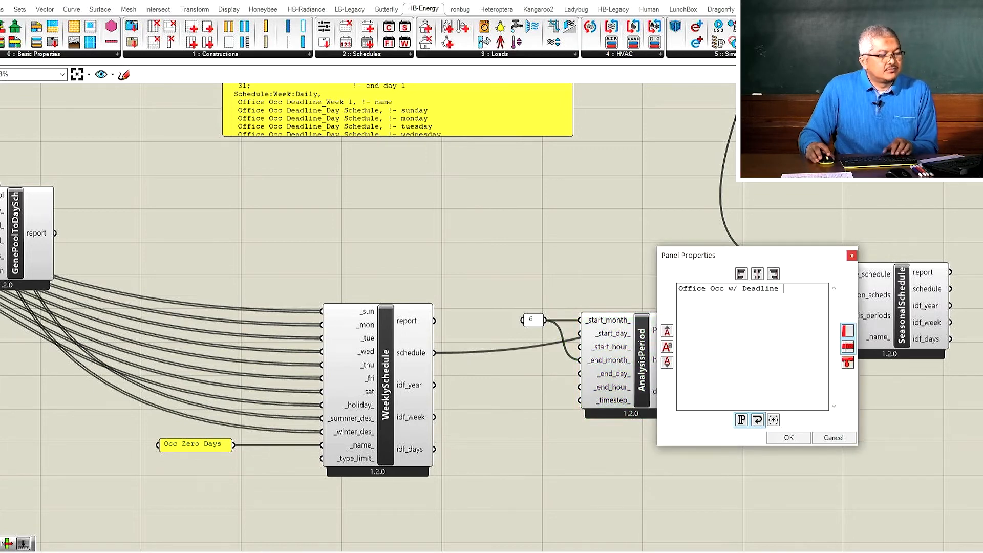
{"action": "type", "text": "XXX"}
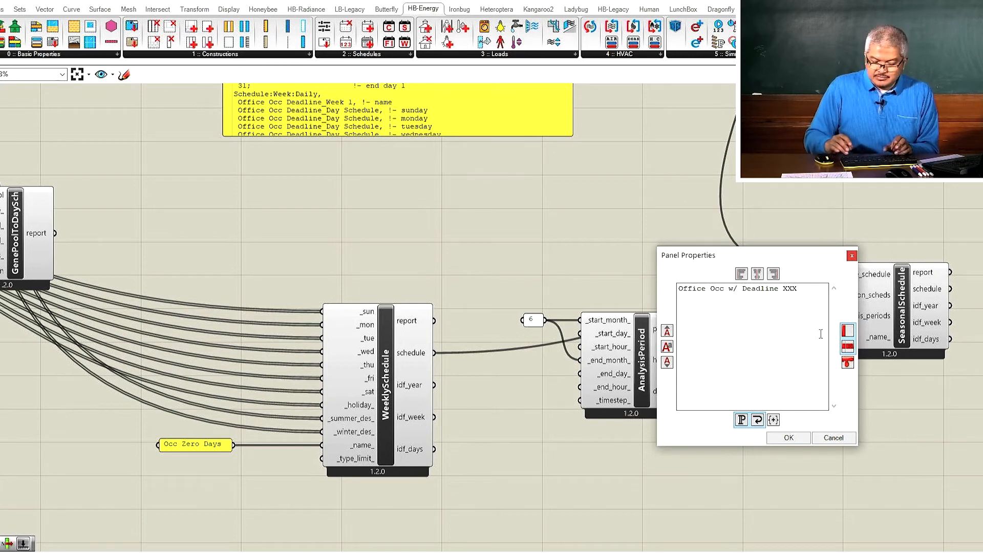
{"action": "type", "text": "XX"}
{"action": "left_click", "coordinate": [789, 439]}
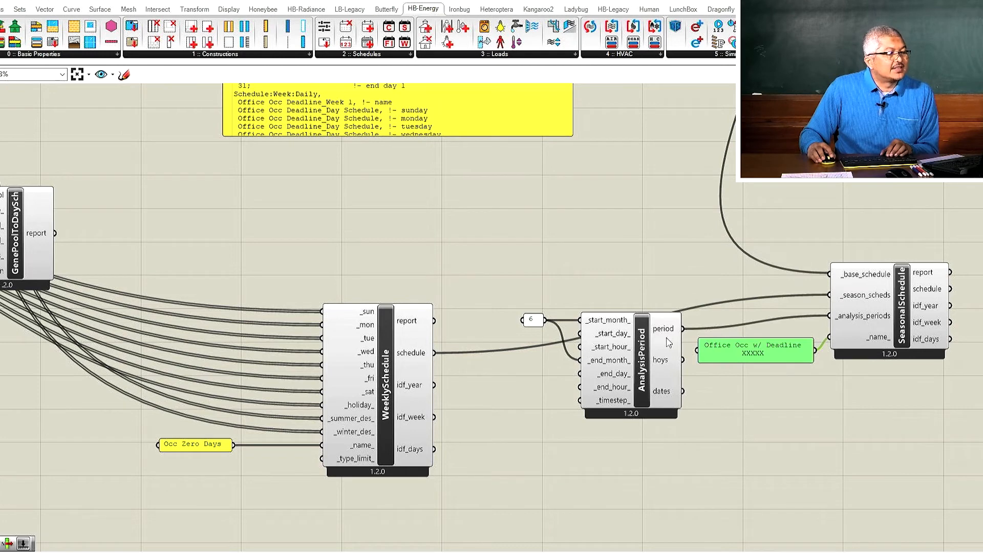
Set the month panel feeding the copied AnalysisPeriod's start and end month to 10.
{"action": "double_click", "coordinate": [539, 320]}
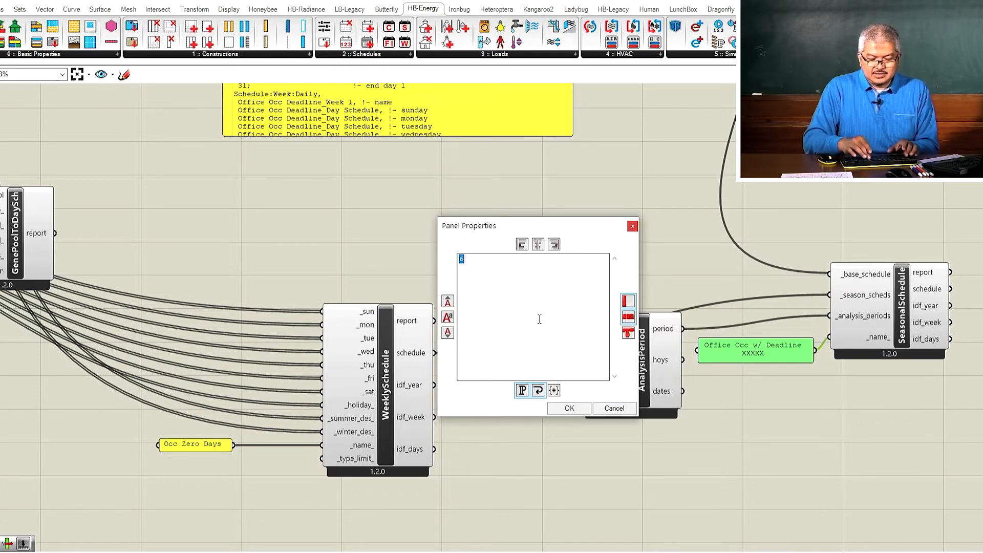
{"action": "type", "text": "10"}
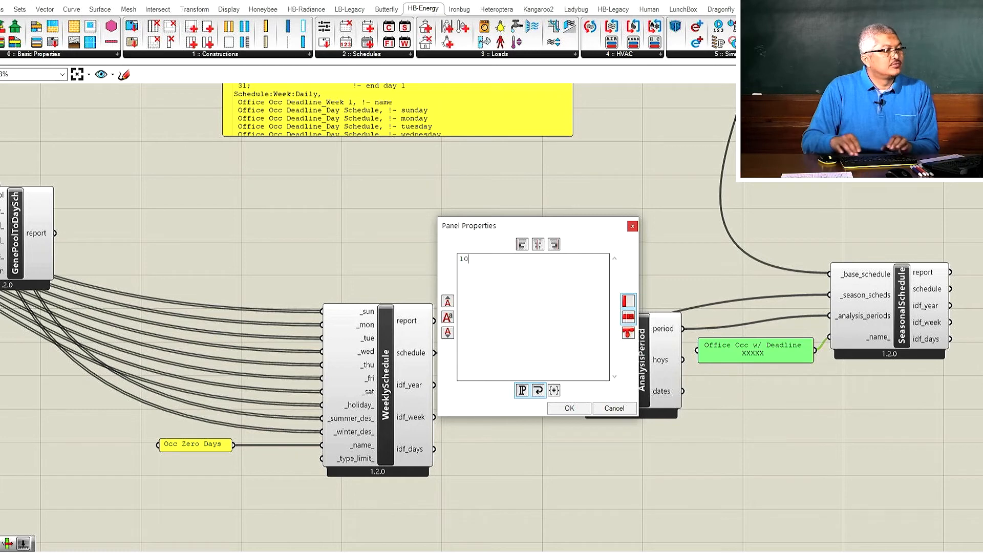
{"action": "left_click", "coordinate": [565, 408]}
Add a wide panel beside the copied SeasonalSchedule and connect its idf_year, idf_week and idf_days outputs to it.
{"action": "scroll", "coordinate": [405, 271], "scroll_direction": "down", "scroll_amount": 3}
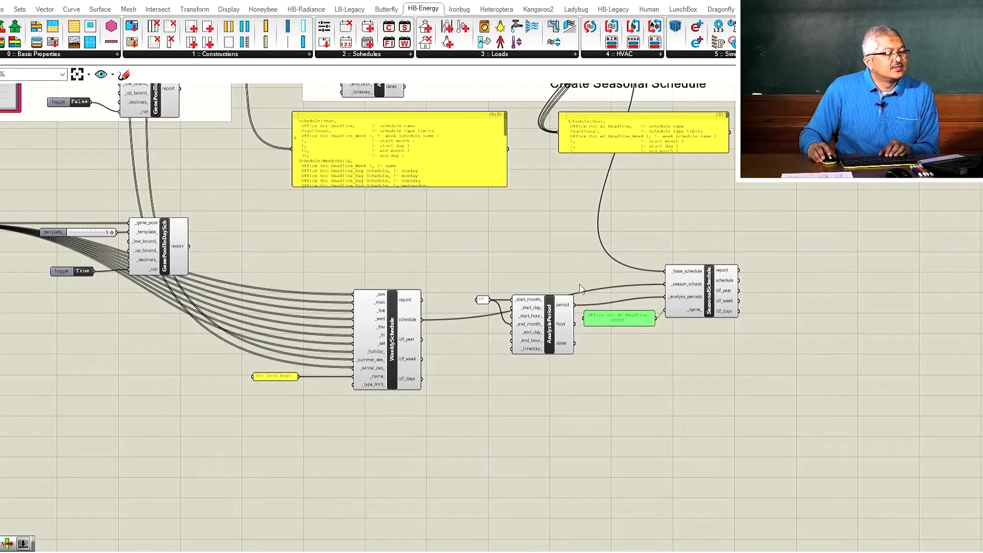
{"action": "scroll", "coordinate": [878, 318], "scroll_direction": "up", "scroll_amount": 5}
{"action": "scroll", "coordinate": [617, 286], "scroll_direction": "down", "scroll_amount": 2}
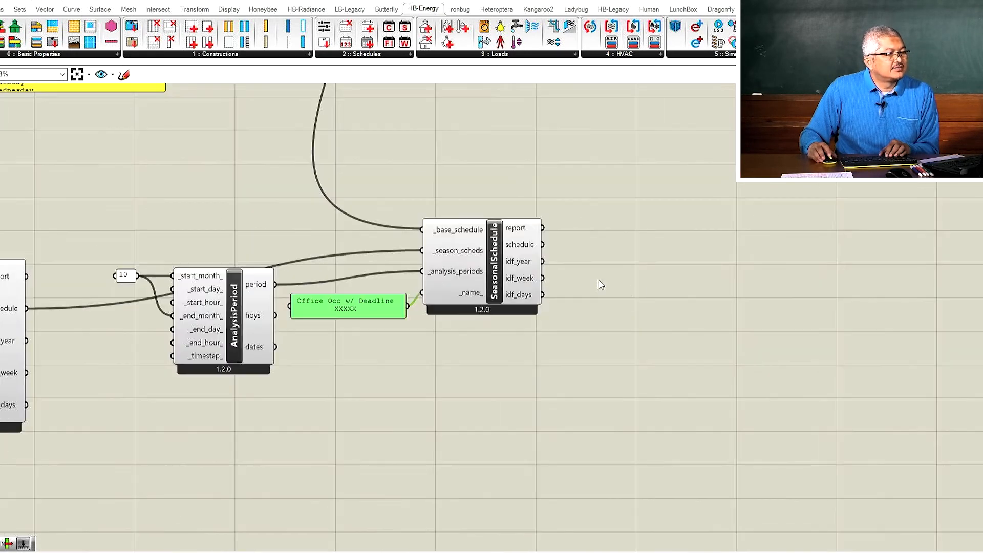
{"action": "double_click", "coordinate": [807, 324]}
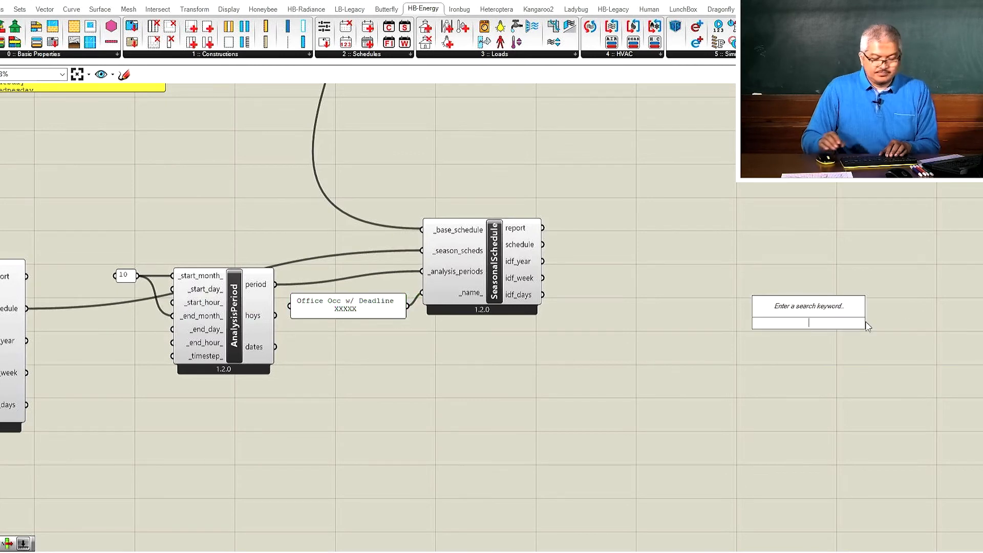
{"action": "type", "text": "//"}
{"action": "key", "text": "Return"}
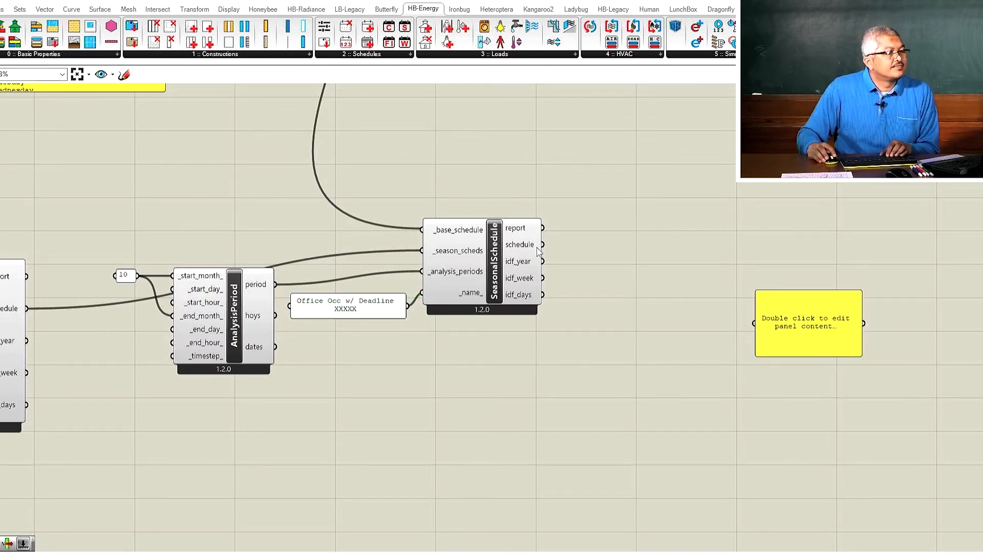
{"action": "left_click_drag", "start_coordinate": [543, 261], "coordinate": [754, 323]}
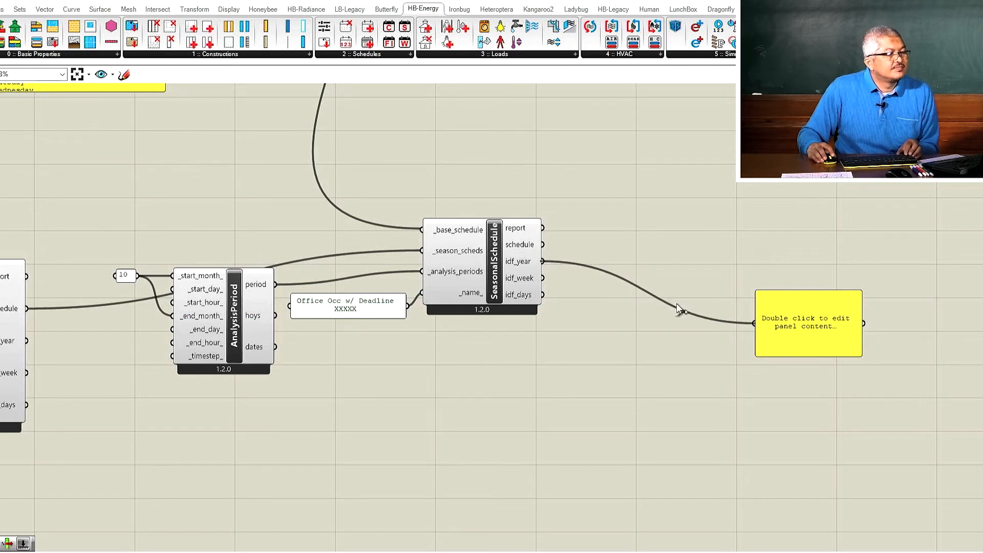
{"action": "left_click_drag", "start_coordinate": [544, 278], "coordinate": [754, 323], "text": "shift"}
{"action": "left_click_drag", "start_coordinate": [544, 296], "coordinate": [752, 331], "text": "shift"}
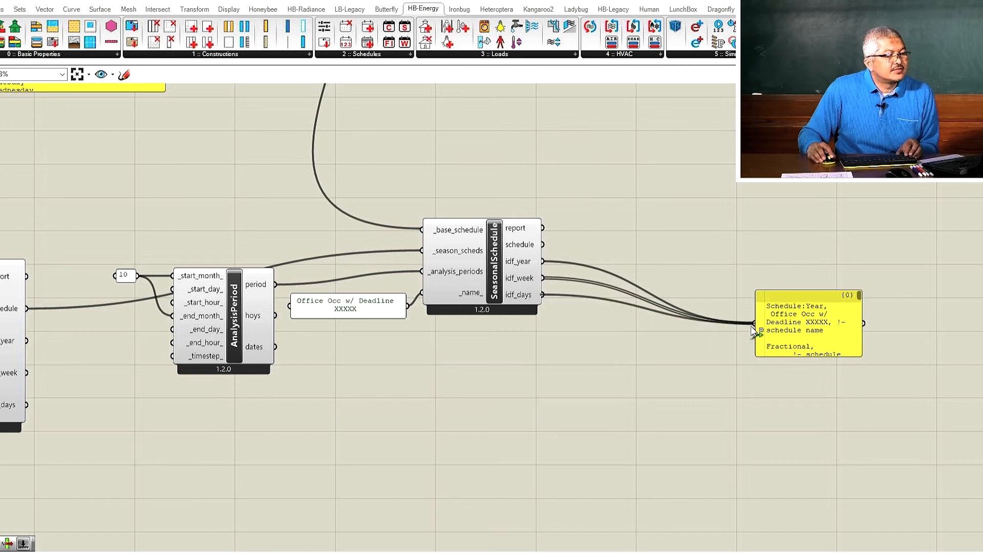
{"action": "left_click", "coordinate": [791, 327]}
{"action": "left_click_drag", "start_coordinate": [861, 326], "coordinate": [982, 325]}
Copy only the data of the new IDF panel and paste it into a new document in the text editor.
{"action": "right_click", "coordinate": [915, 332]}
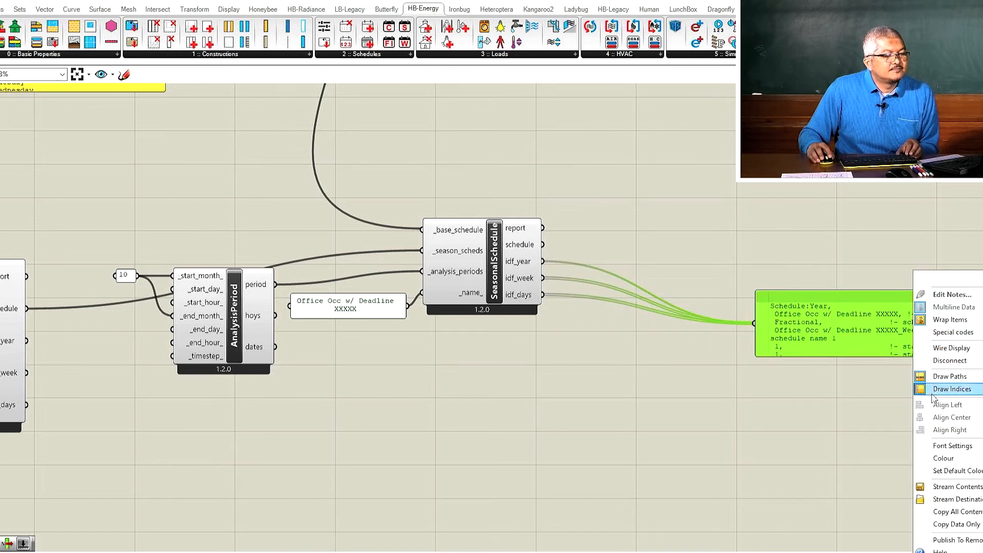
{"action": "left_click", "coordinate": [945, 525]}
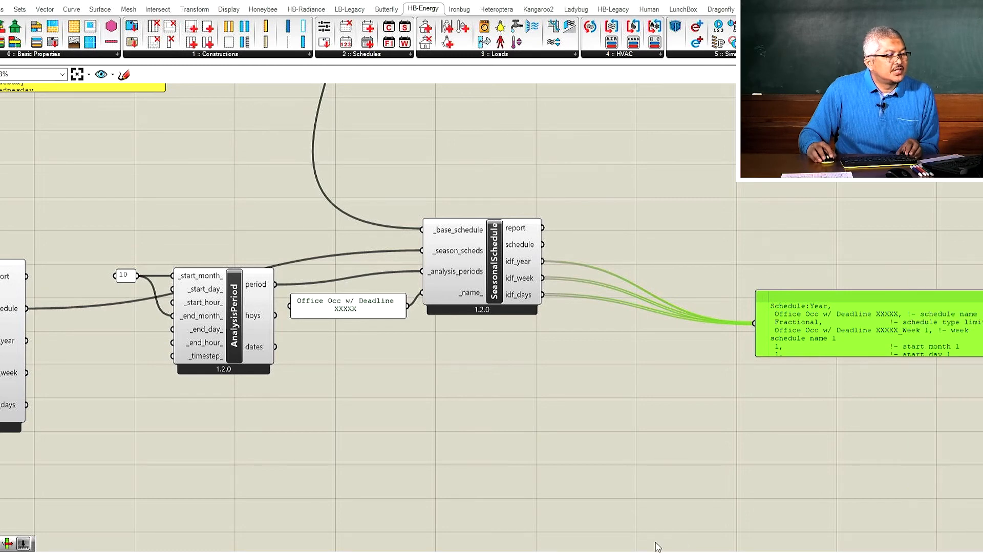
{"action": "key", "text": "alt+Tab"}
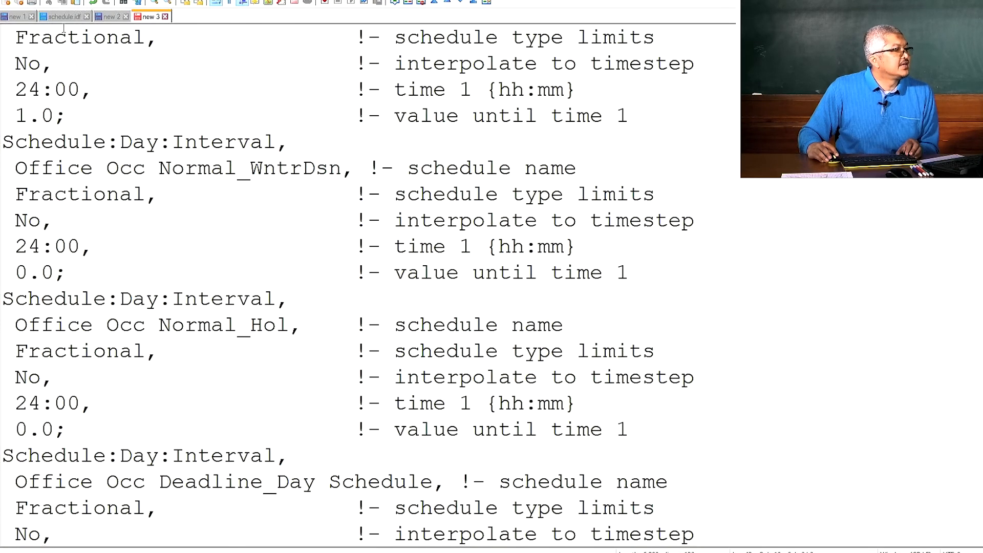
{"action": "key", "text": "ctrl+n"}
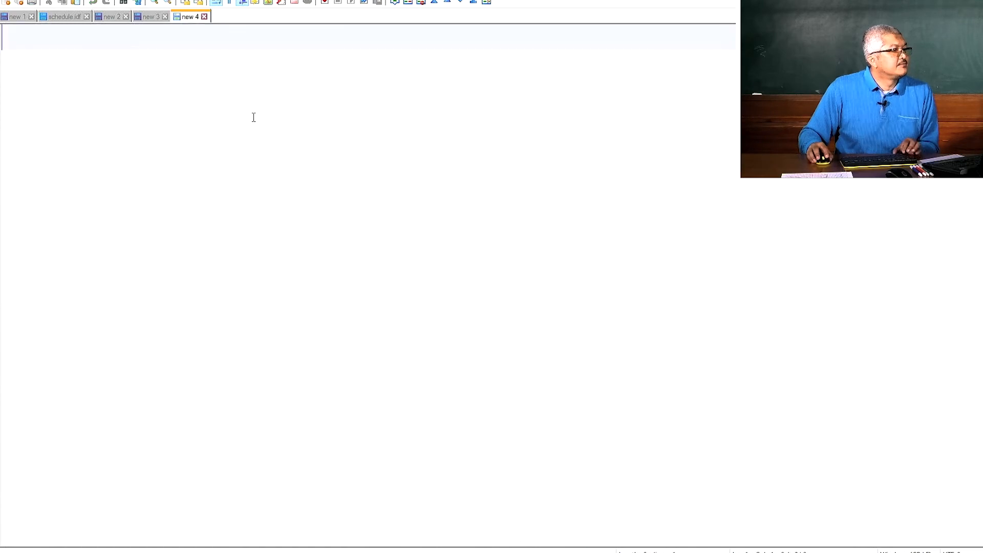
{"action": "key", "text": "ctrl+v"}
Examine the pasted Schedule:Year text, highlighting the date blocks that use Week 1 around the Week 3 and Week 2 periods.
{"action": "scroll", "coordinate": [340, 213], "scroll_direction": "up", "scroll_amount": 2}
{"action": "scroll", "coordinate": [340, 213], "scroll_direction": "up", "scroll_amount": 3}
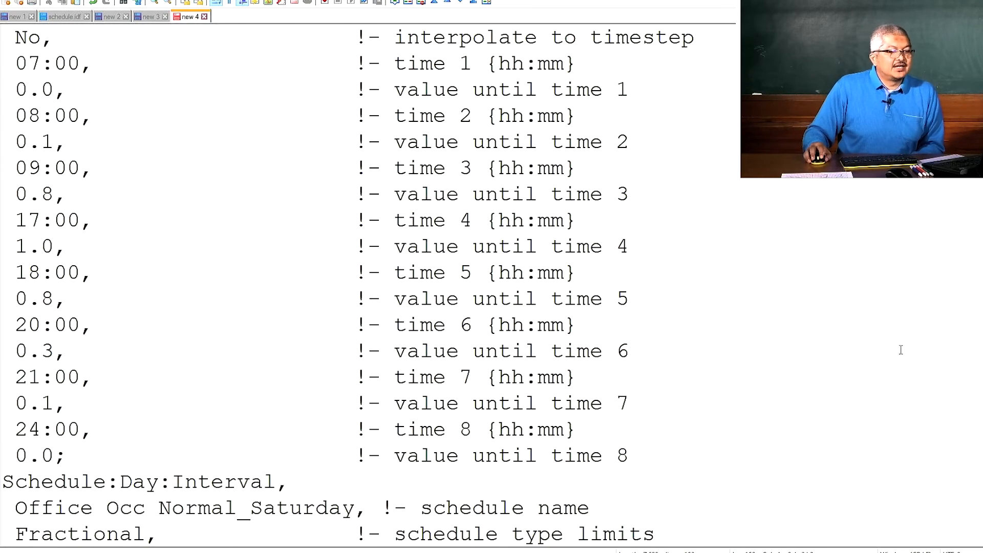
{"action": "left_click_drag", "start_coordinate": [630, 456], "coordinate": [630, 403]}
{"action": "scroll", "coordinate": [635, 403], "scroll_direction": "up", "scroll_amount": 10}
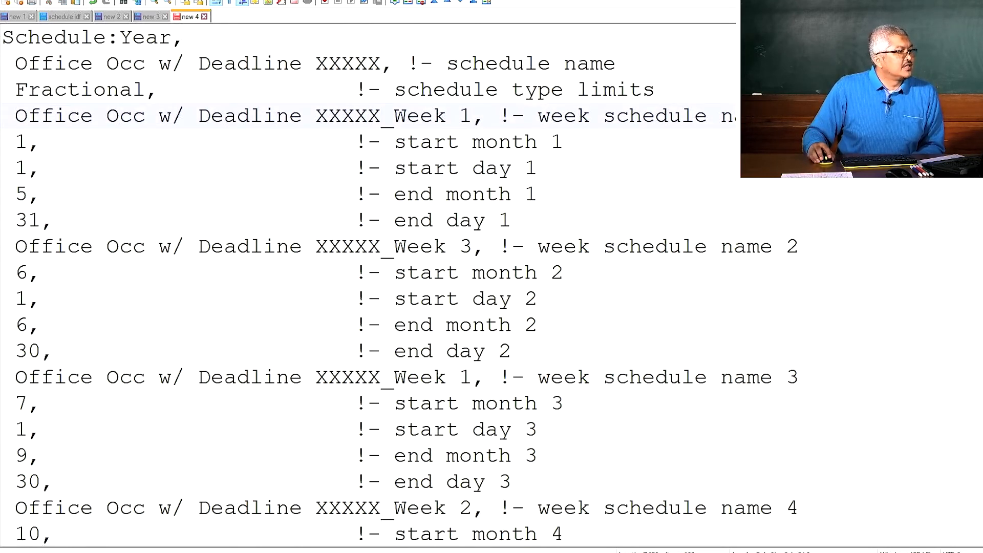
{"action": "key", "text": "shift+Down"}
{"action": "key", "text": "shift+Down"}
{"action": "key", "text": "shift+Down"}
{"action": "key", "text": "shift+Down"}
{"action": "key", "text": "shift+Down"}
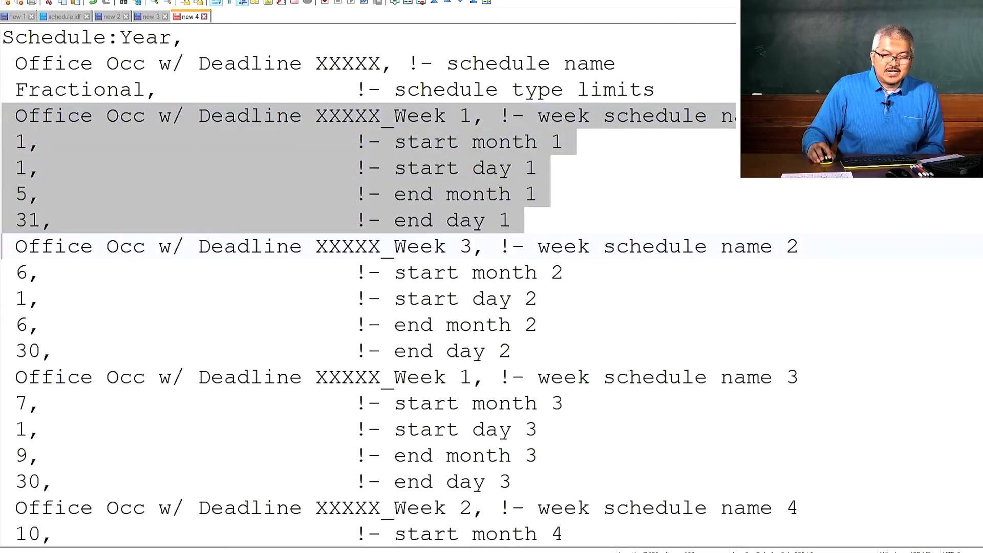
{"action": "scroll", "coordinate": [368, 287], "scroll_direction": "down", "scroll_amount": 2}
{"action": "left_click_drag", "start_coordinate": [5, 90], "coordinate": [5, 351]}
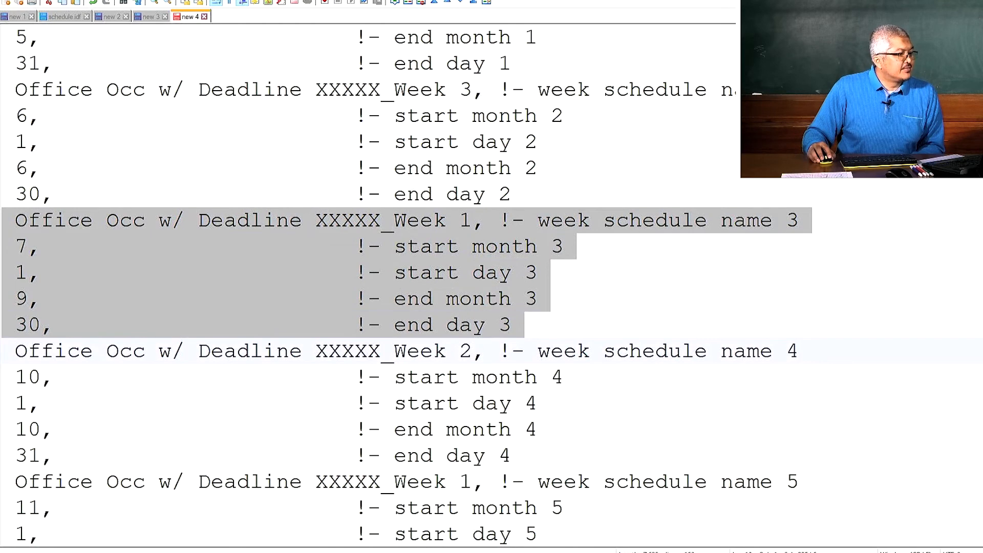
{"action": "scroll", "coordinate": [99, 226], "scroll_direction": "down", "scroll_amount": 3}
{"action": "left_click_drag", "start_coordinate": [5, 116], "coordinate": [5, 377]}
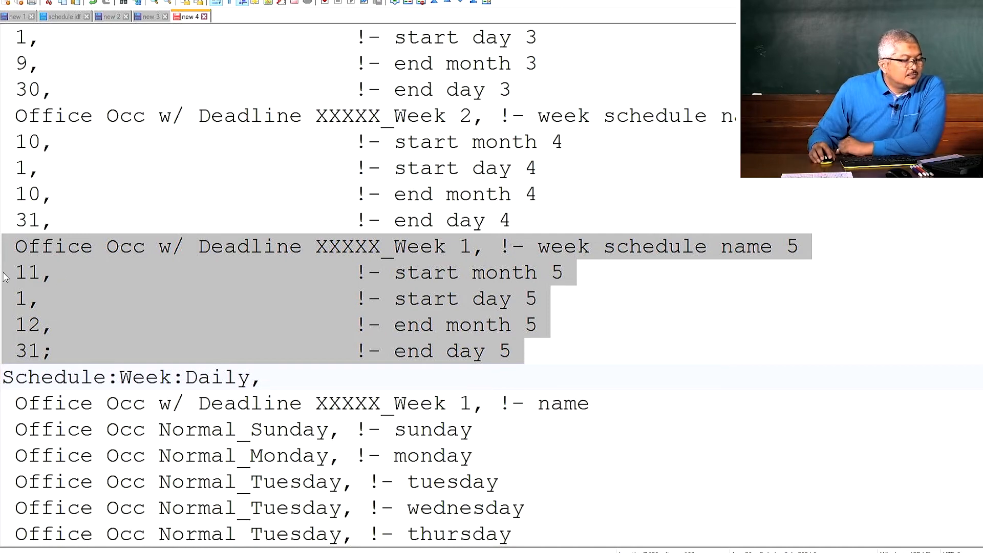
Switch back to Grasshopper and examine the Create Fixed Interval Schedule group and its FixedIntervalSchedule component.
{"action": "key", "text": "alt+Tab"}
{"action": "scroll", "coordinate": [518, 348], "scroll_direction": "down", "scroll_amount": 6}
{"action": "scroll", "coordinate": [520, 356], "scroll_direction": "up", "scroll_amount": 6}
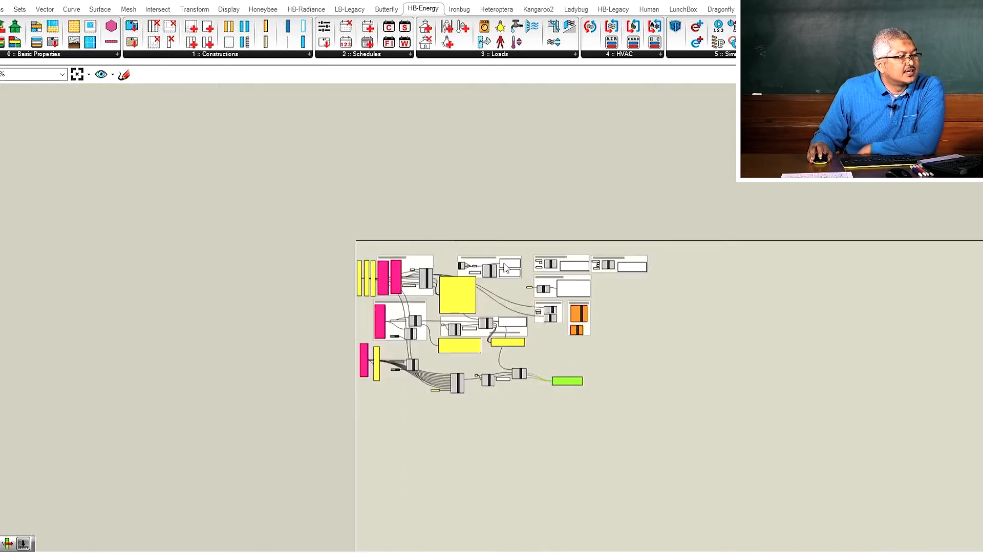
{"action": "scroll", "coordinate": [471, 241], "scroll_direction": "up", "scroll_amount": 3}
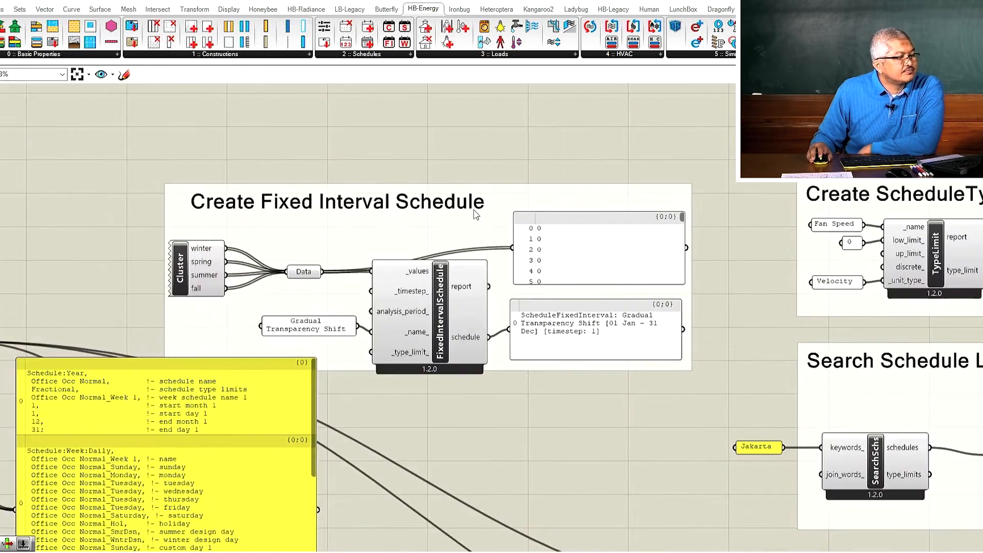
{"action": "scroll", "coordinate": [466, 189], "scroll_direction": "down", "scroll_amount": 2}
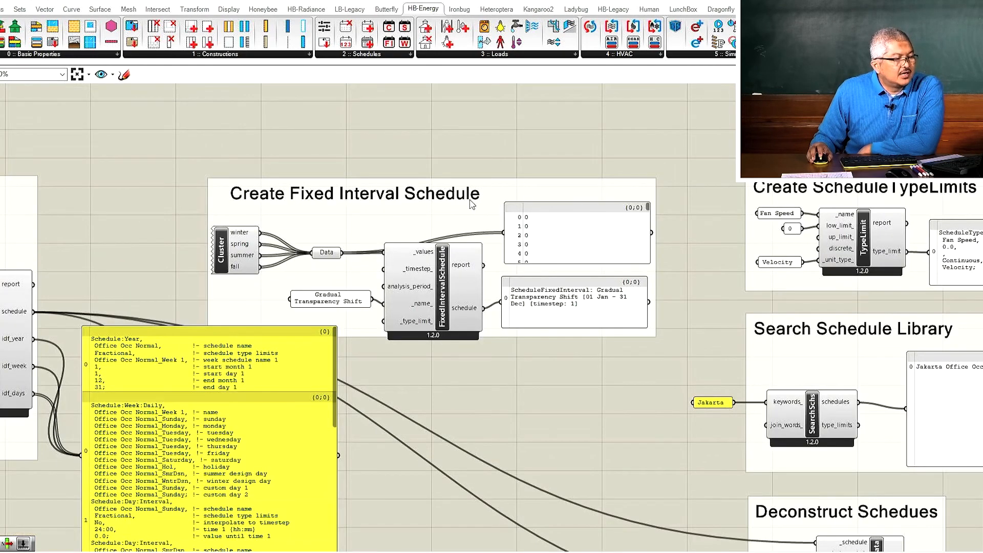
{"action": "scroll", "coordinate": [471, 204], "scroll_direction": "up", "scroll_amount": 1}
{"action": "scroll", "coordinate": [435, 206], "scroll_direction": "down", "scroll_amount": 5}
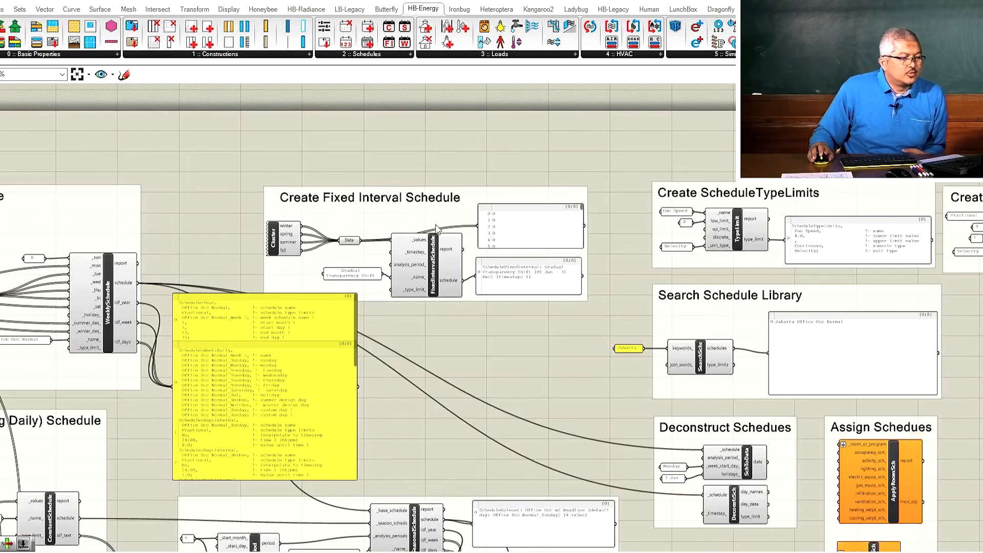